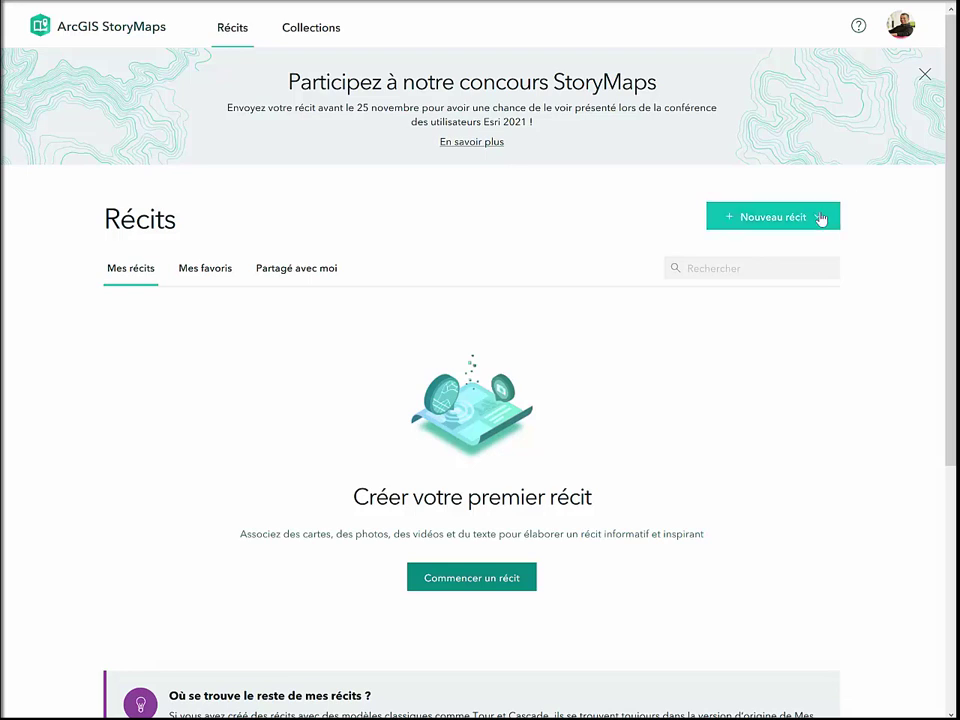
- Create a new Compartiment latéral story with the full-screen cover layout and the Obsidian theme
{"action": "left_click", "coordinate": [820, 218]}
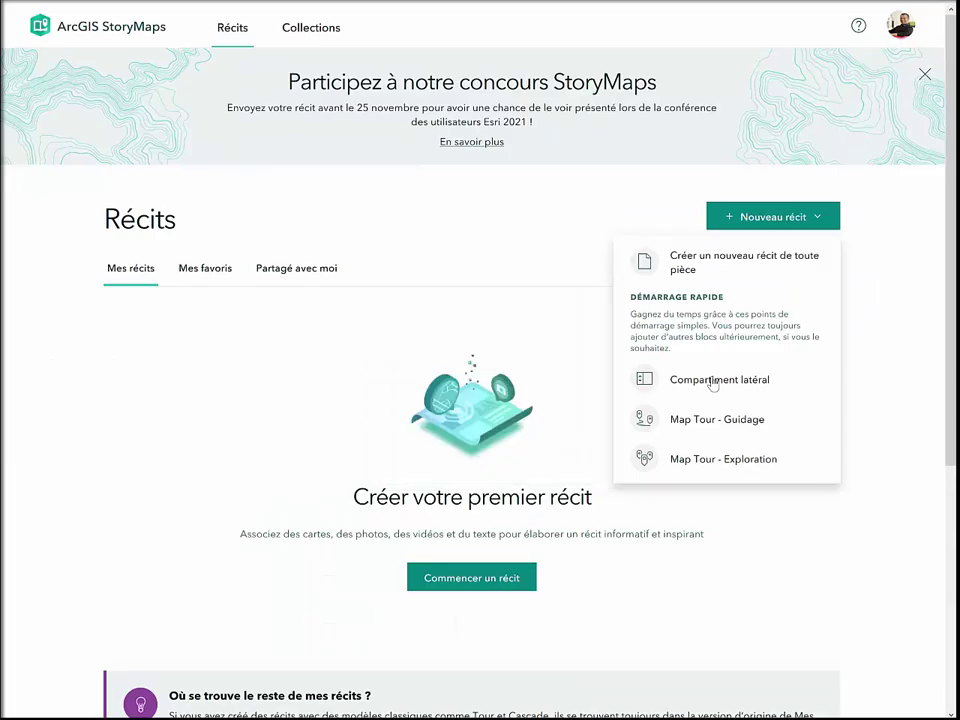
{"action": "left_click", "coordinate": [713, 383]}
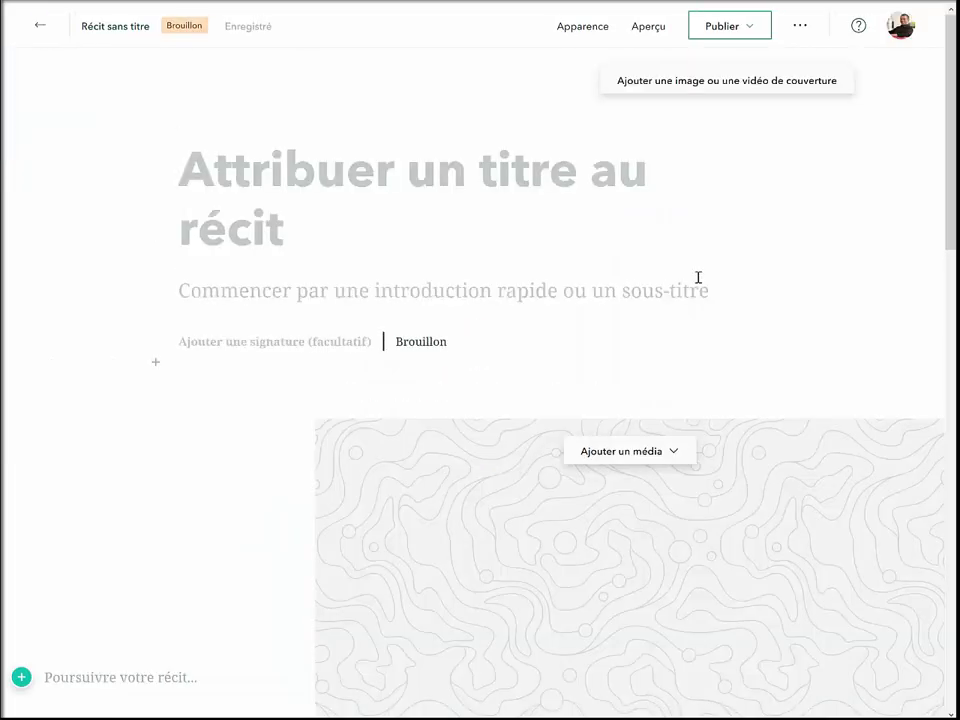
{"action": "left_click", "coordinate": [580, 27]}
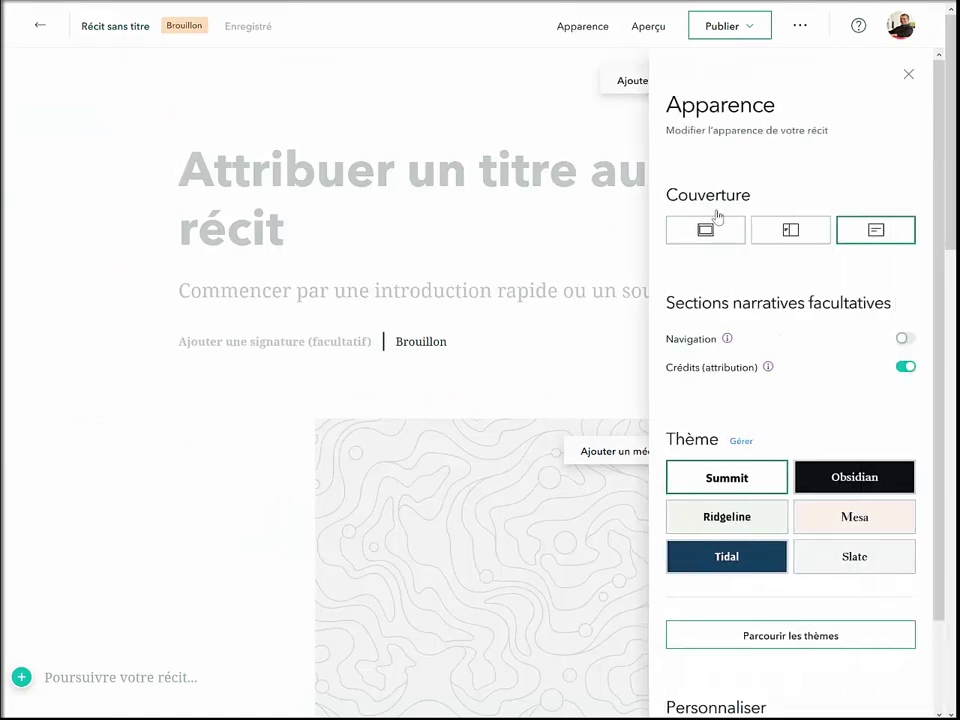
{"action": "left_click", "coordinate": [713, 231]}
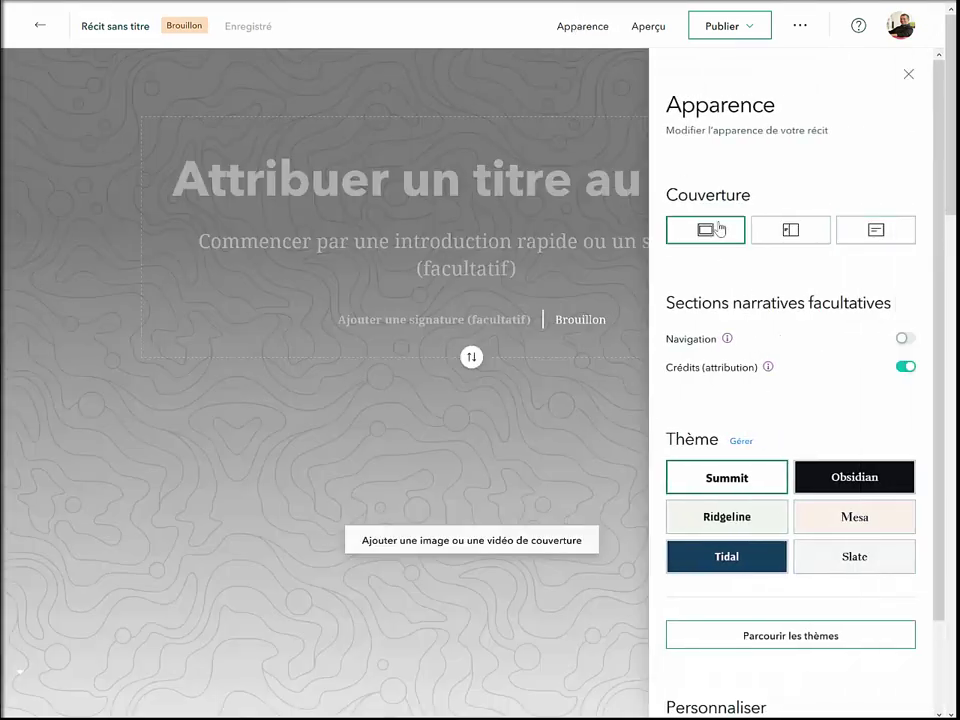
{"action": "left_click", "coordinate": [818, 478]}
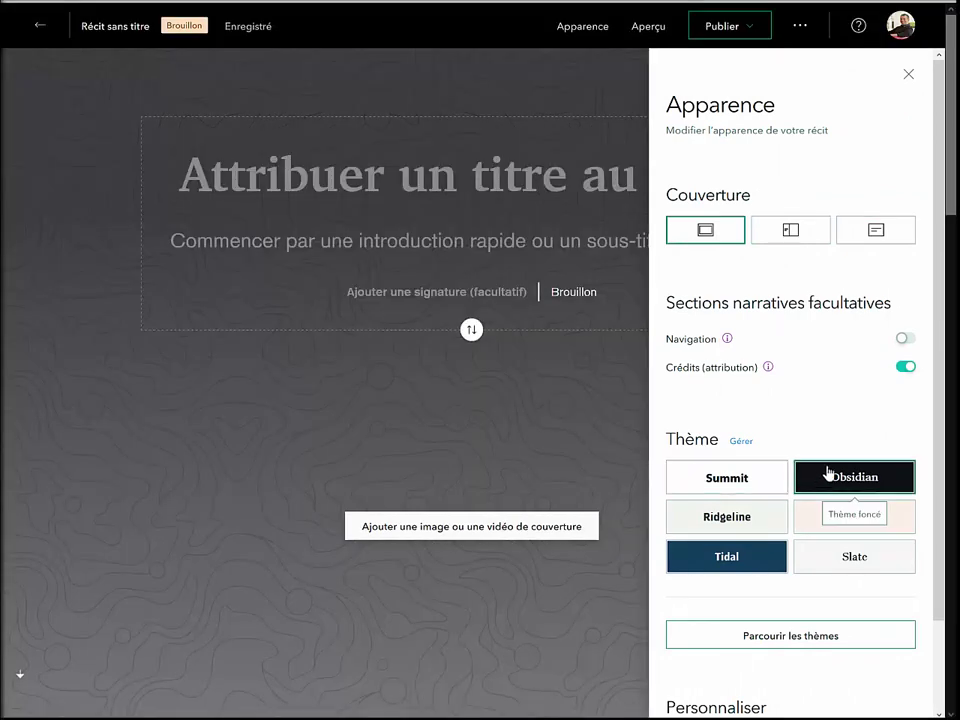
{"action": "left_click", "coordinate": [908, 74]}
- Preview the story as it appears on phone, tablet and desktop, and return to editing it
{"action": "left_click", "coordinate": [645, 27]}
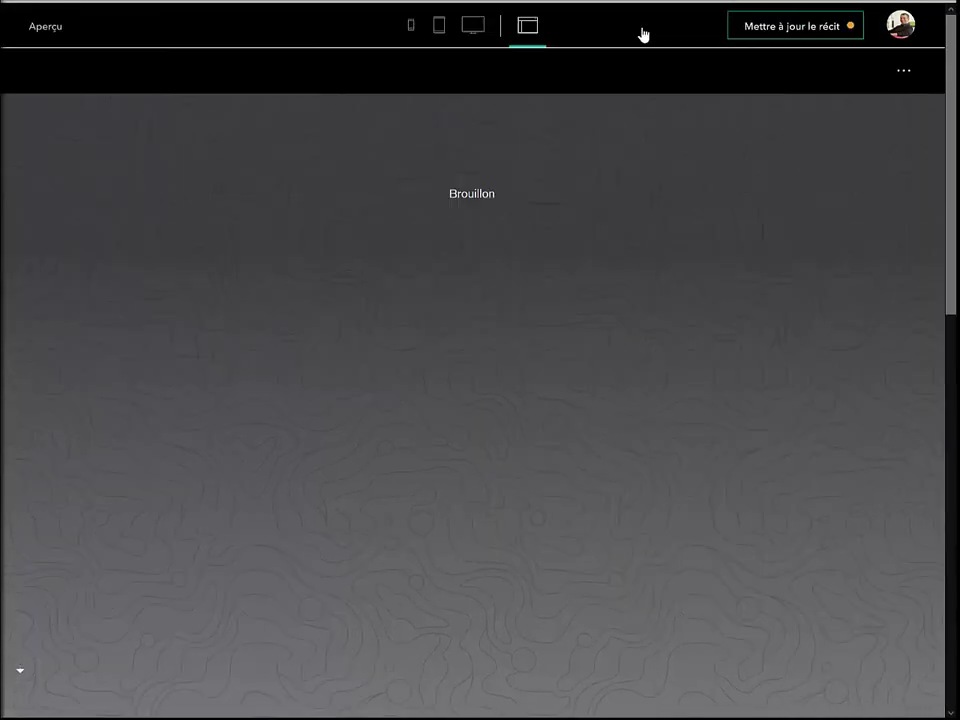
{"action": "left_click", "coordinate": [409, 26]}
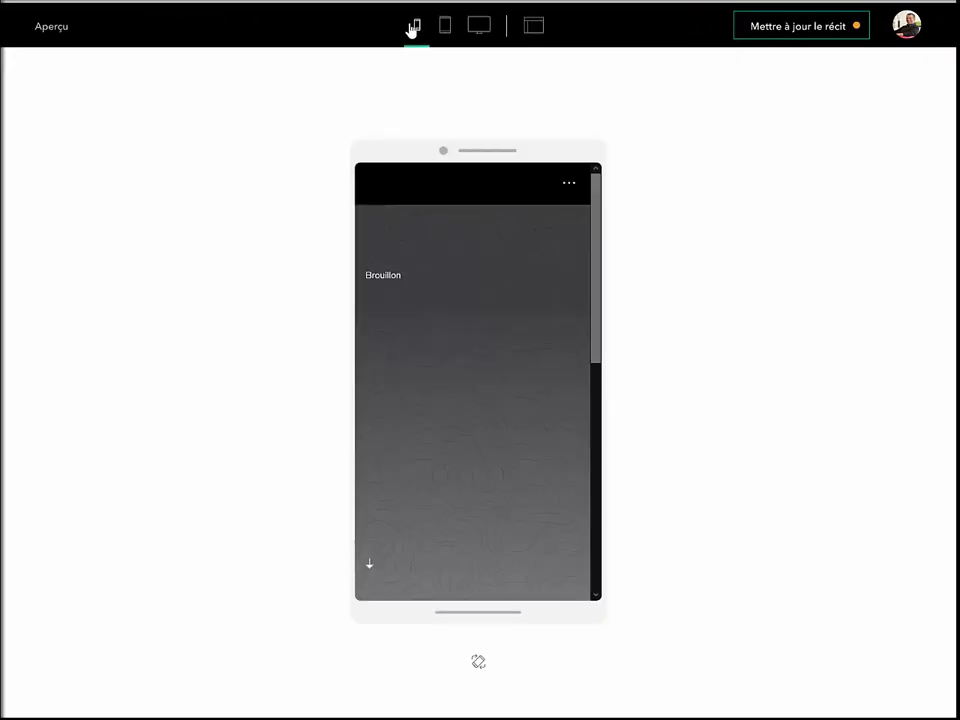
{"action": "left_click", "coordinate": [442, 28]}
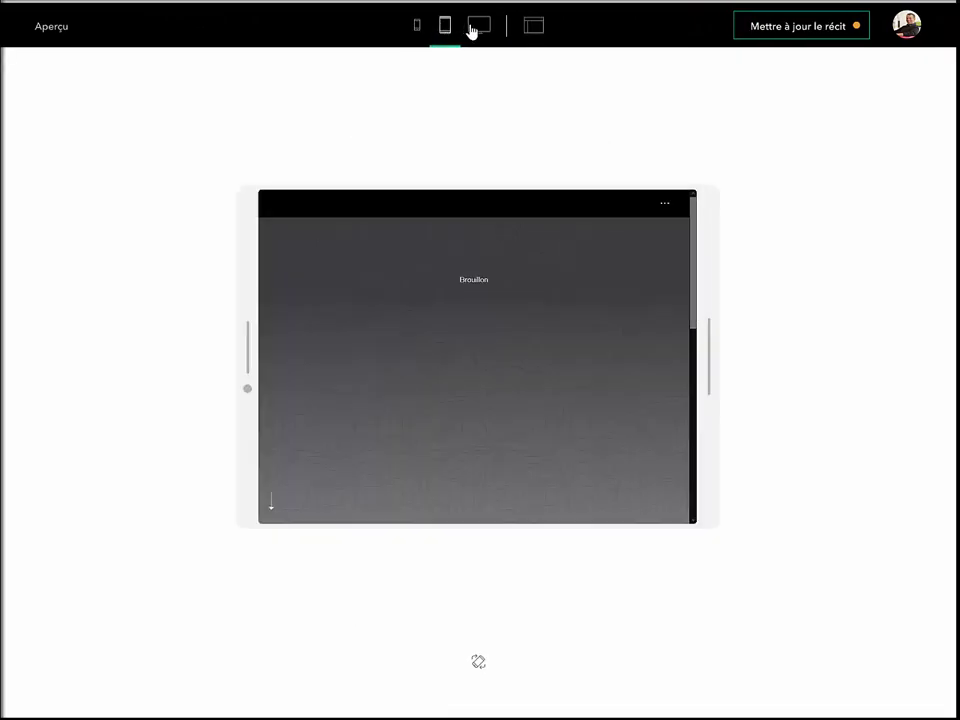
{"action": "left_click", "coordinate": [476, 29]}
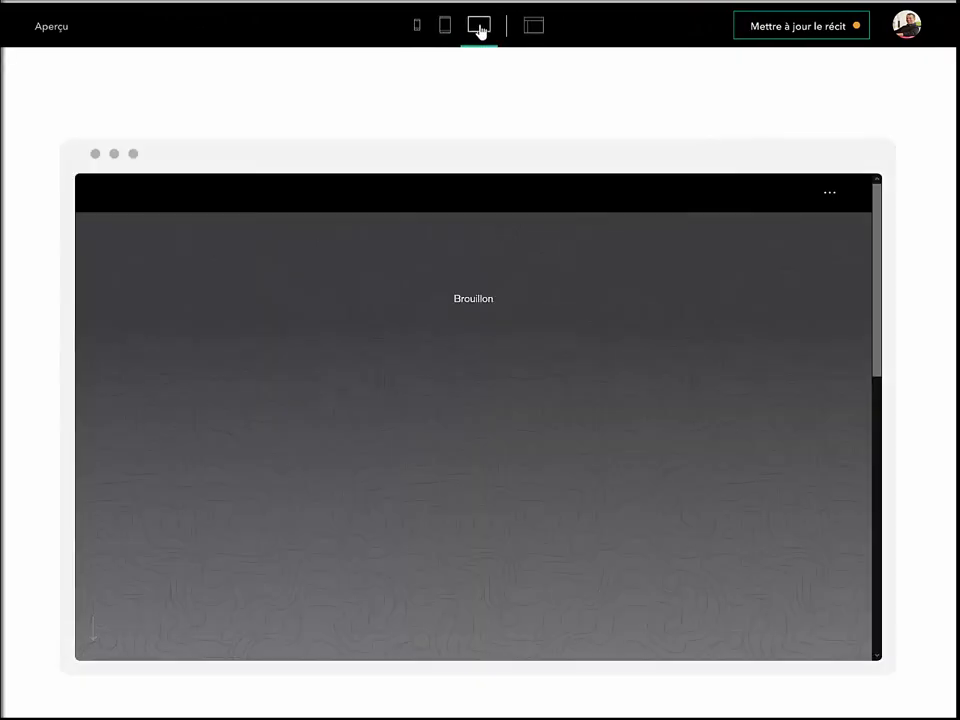
{"action": "left_click", "coordinate": [776, 32]}
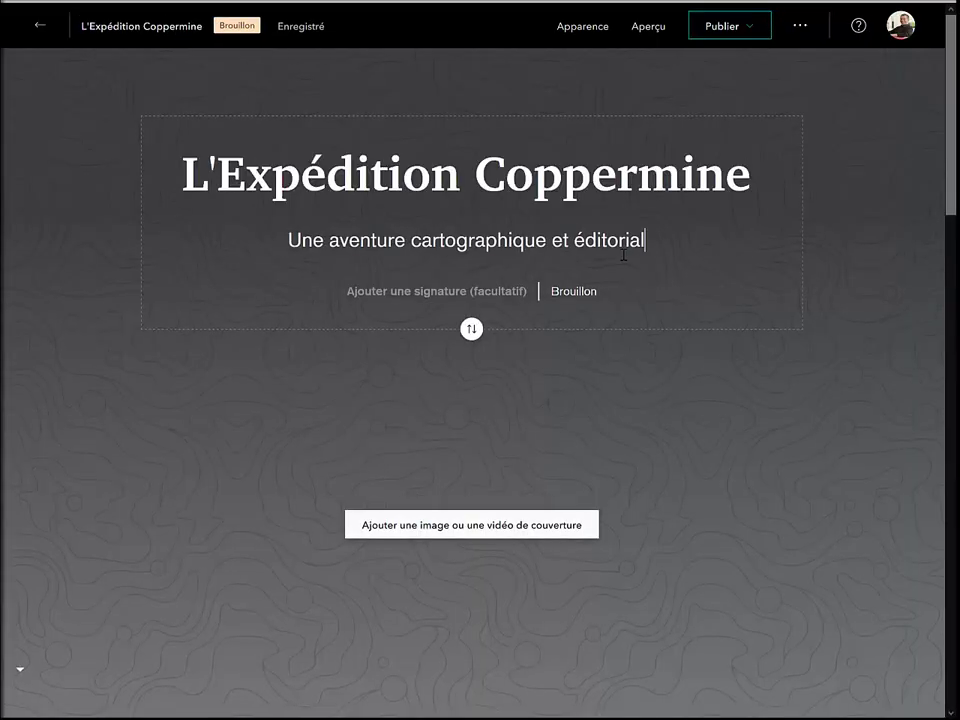
- Complete the subtitle as "Une aventure cartographique et éditoriale" and add P097_Resting_Place.jpg as the cover image
{"action": "type", "text": "e"}
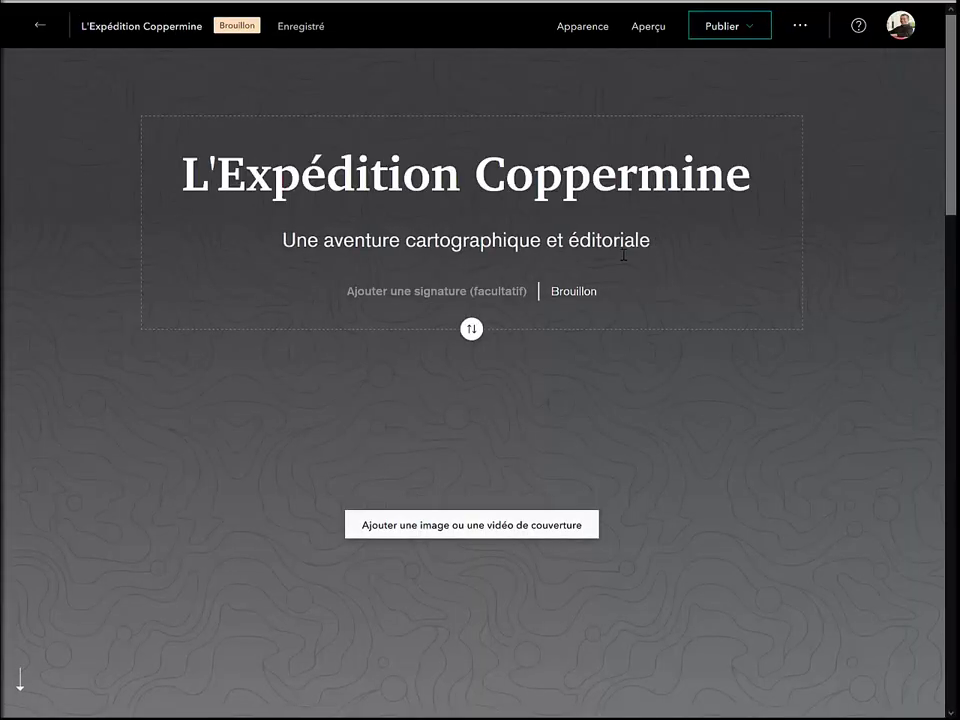
{"action": "left_click", "coordinate": [439, 521]}
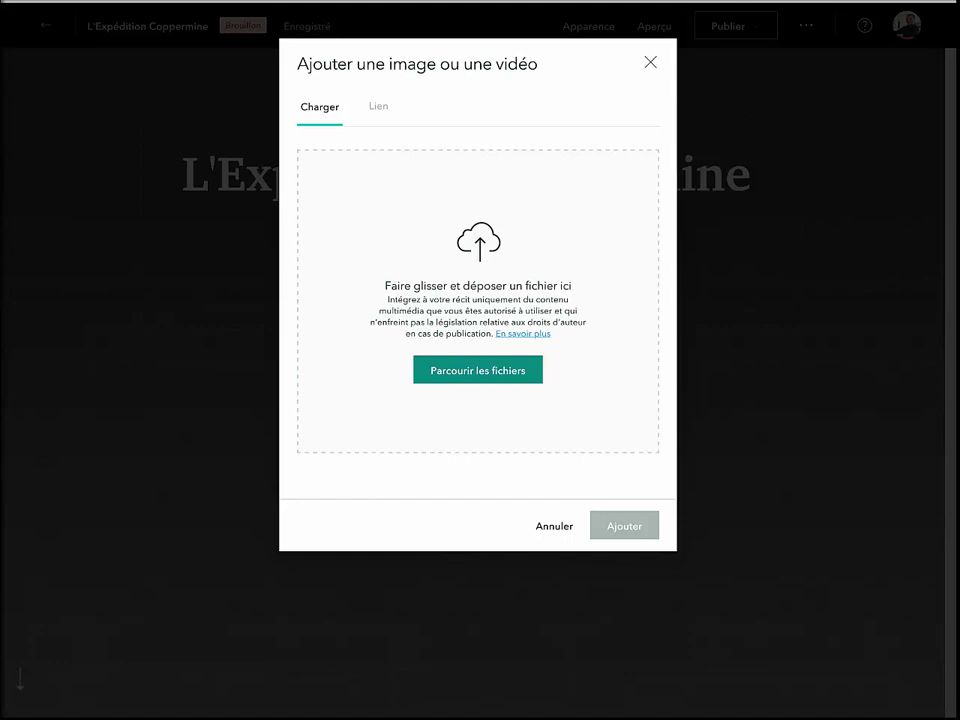
{"action": "key", "text": "alt+Tab"}
{"action": "left_click_drag", "start_coordinate": [270, 390], "coordinate": [461, 392]}
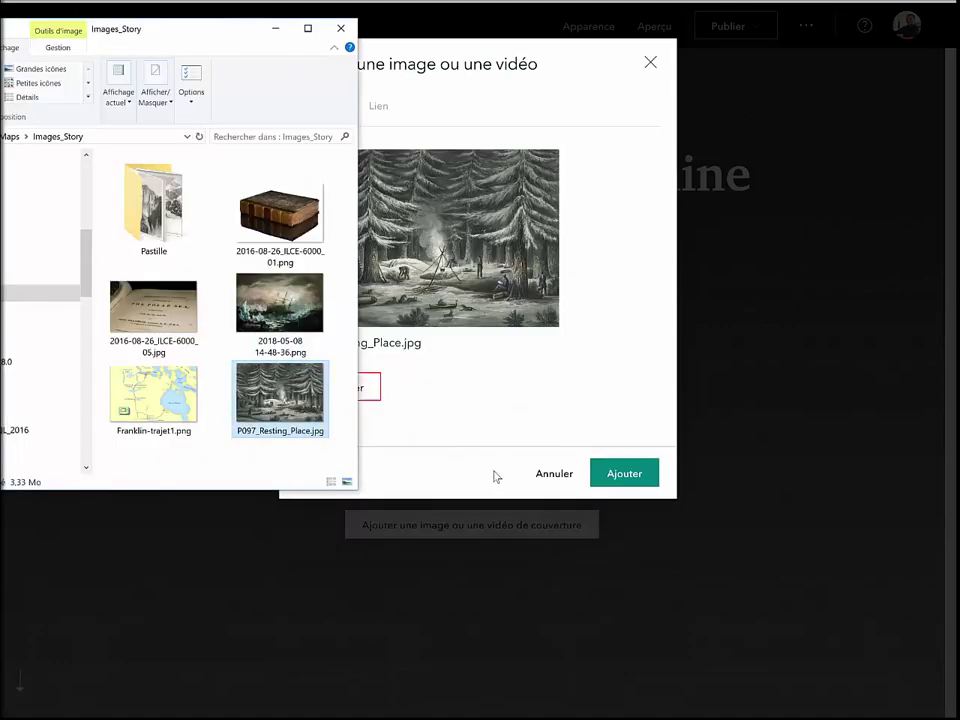
{"action": "left_click", "coordinate": [497, 477]}
{"action": "left_click", "coordinate": [618, 475]}
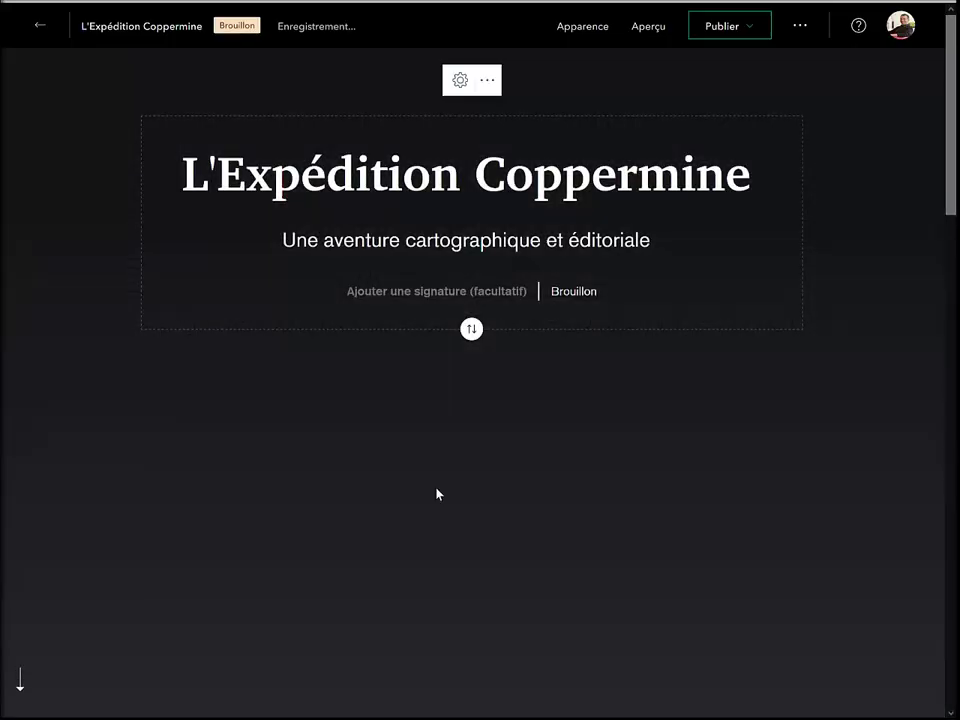
- Change the layout of the side compartment below the cover to Volet flottant
{"action": "scroll", "coordinate": [437, 490], "scroll_direction": "down", "scroll_amount": 5}
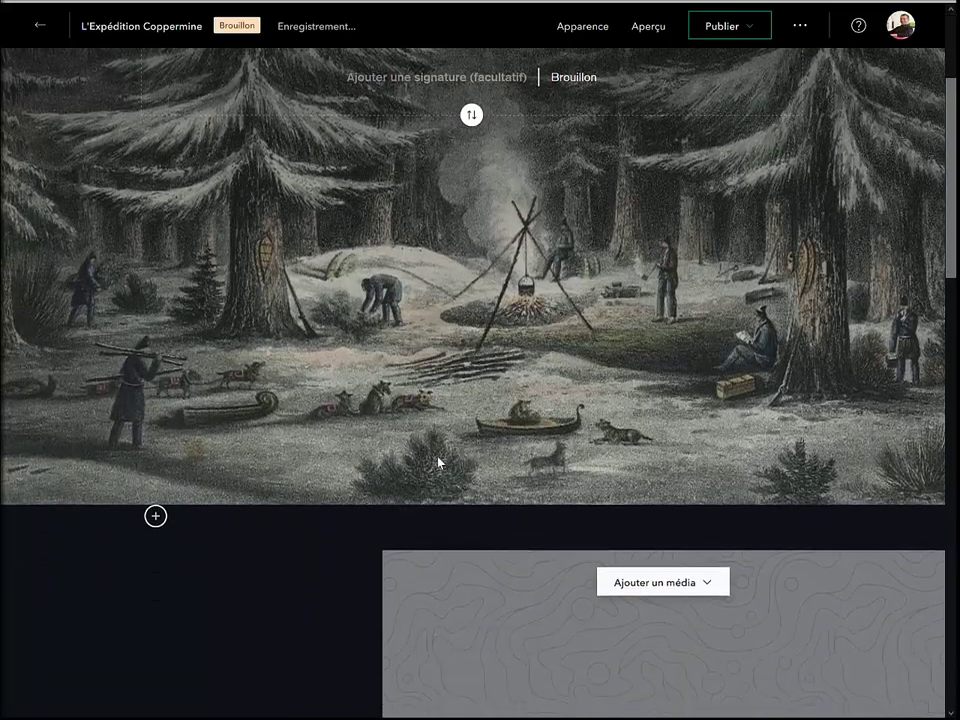
{"action": "scroll", "coordinate": [441, 453], "scroll_direction": "down", "scroll_amount": 3}
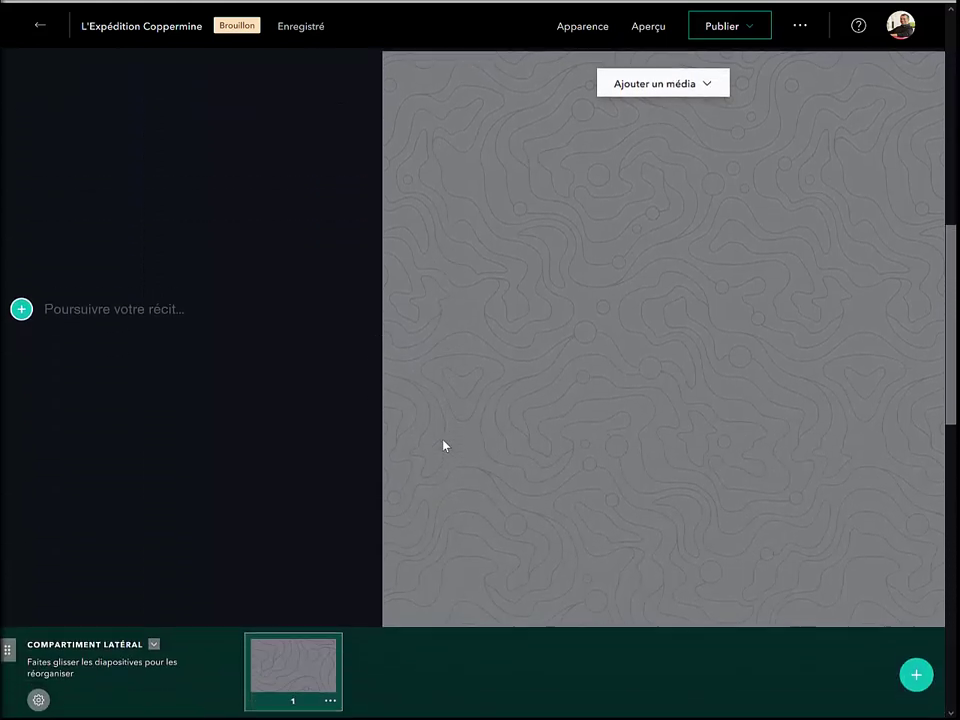
{"action": "left_click", "coordinate": [38, 697]}
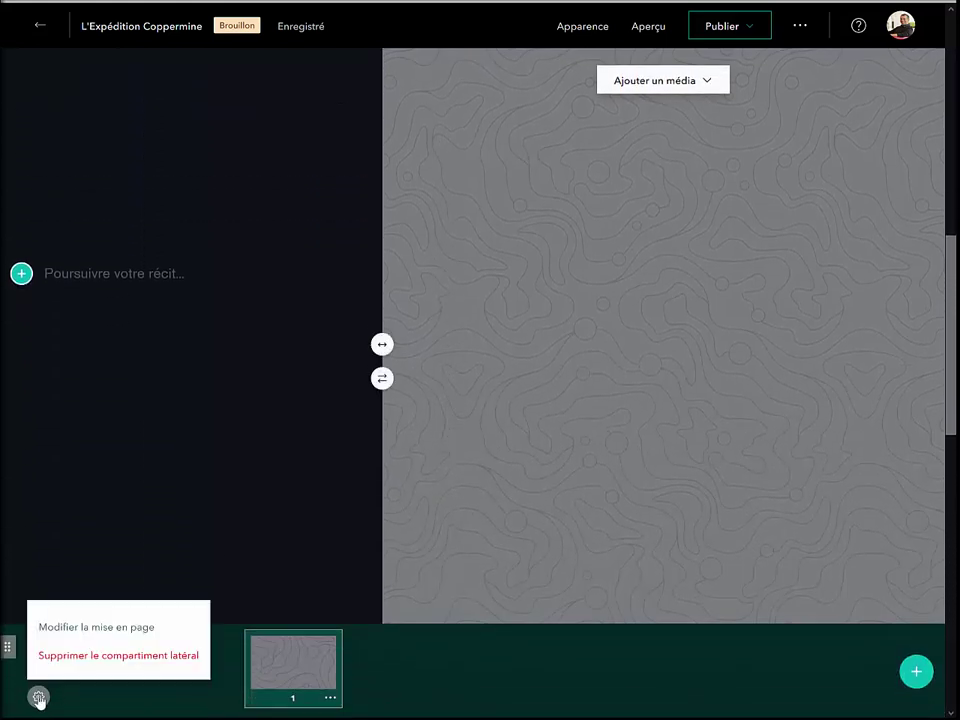
{"action": "left_click", "coordinate": [80, 627]}
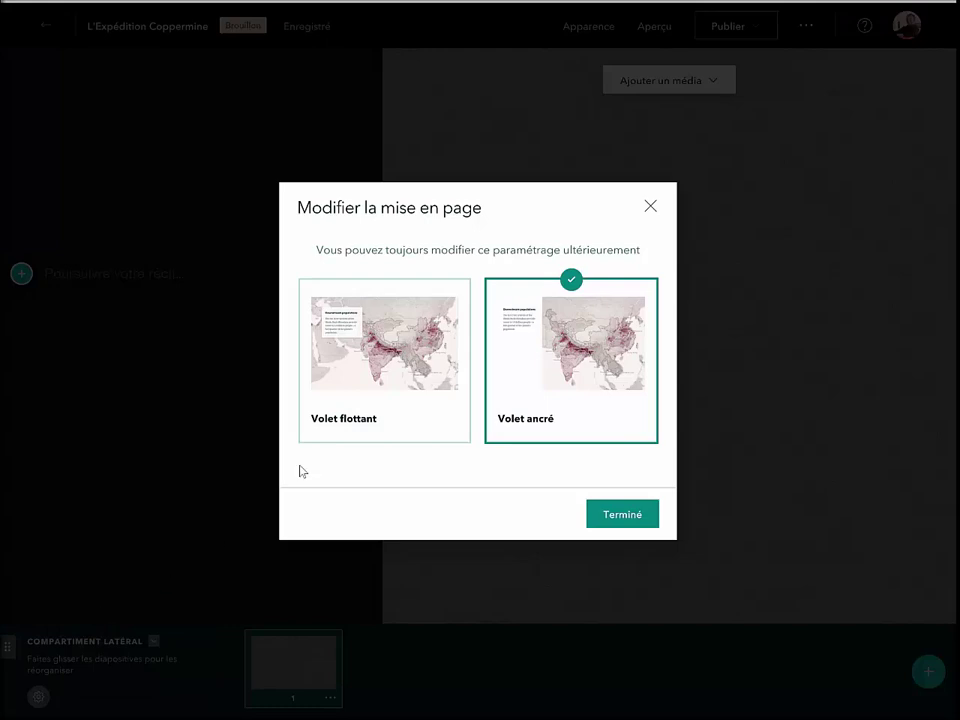
{"action": "left_click", "coordinate": [403, 350]}
{"action": "left_click", "coordinate": [606, 516]}
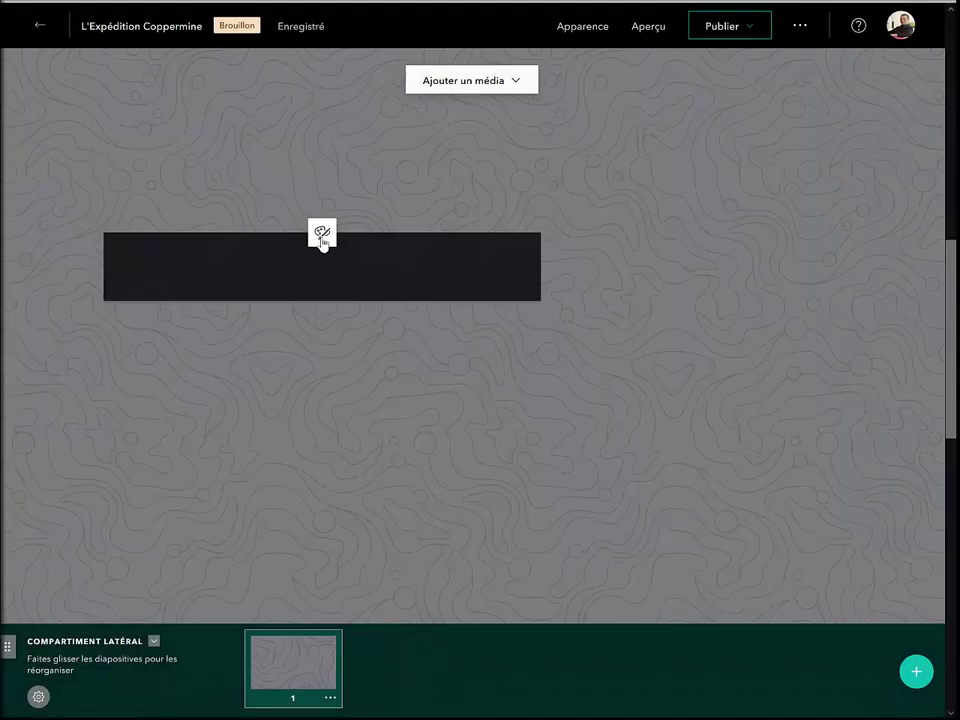
- Set the floating text panel to the smallest size and align it horizontally to the right
{"action": "left_click", "coordinate": [322, 234]}
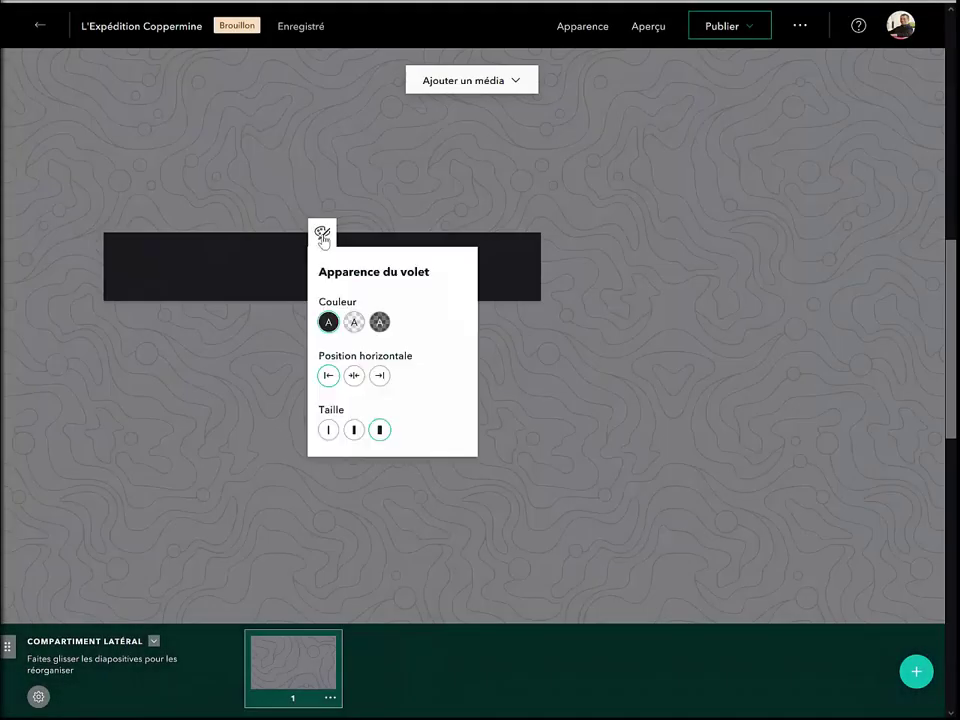
{"action": "left_click", "coordinate": [327, 430]}
{"action": "left_click", "coordinate": [307, 369]}
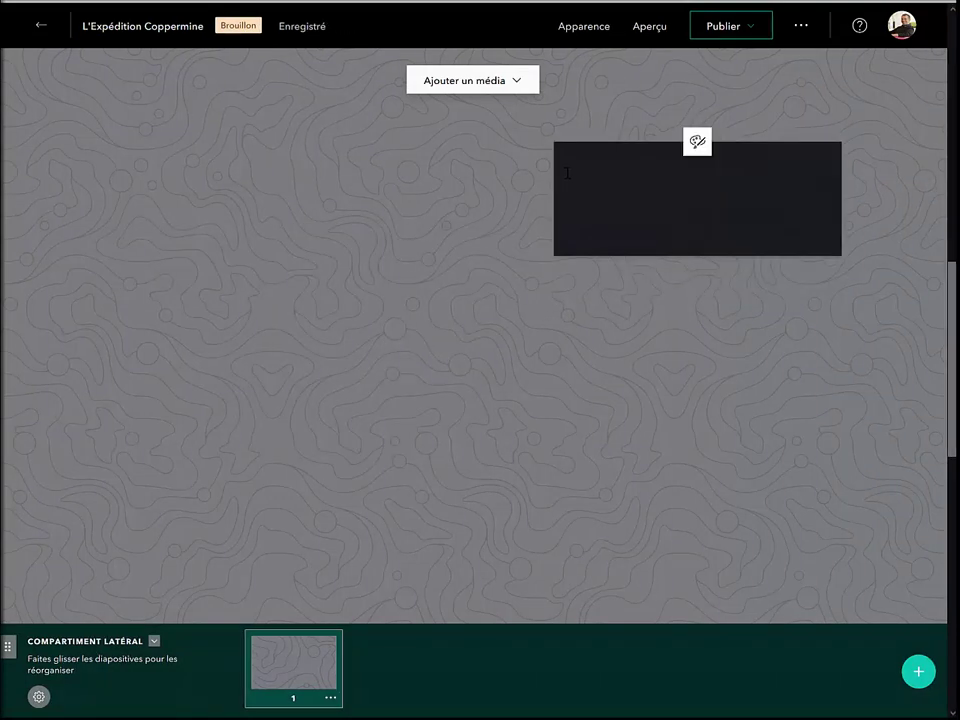
- Add text to the panel with the heading "Une incroyable odyssée" and the paragraph beginning "De 1819 à 1822 s’est tenue une étonnante odyssée"
{"action": "left_click", "coordinate": [555, 183]}
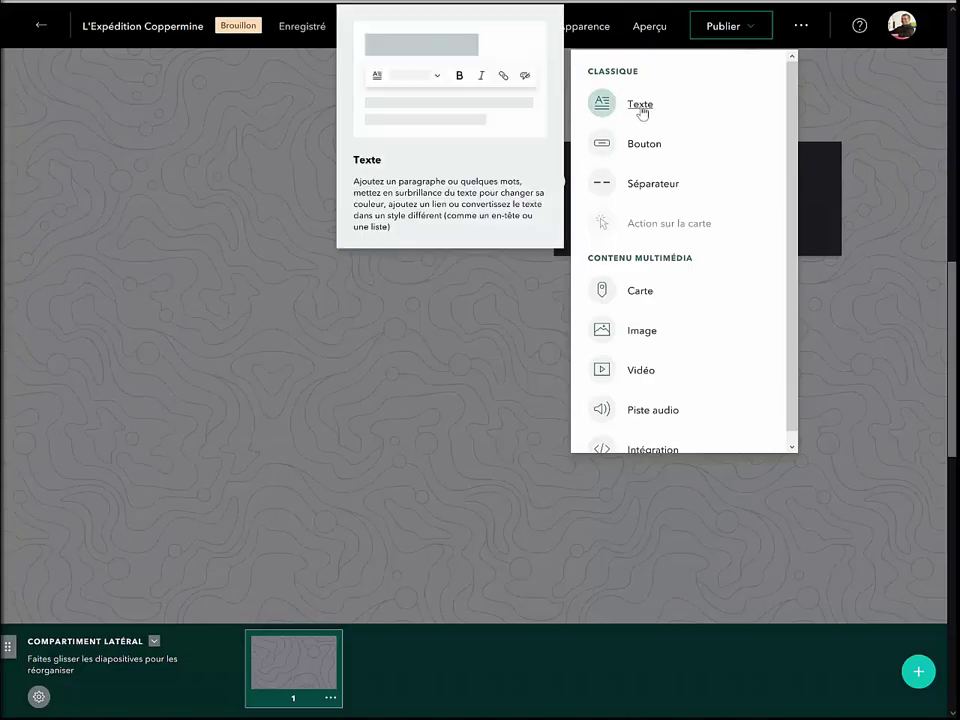
{"action": "left_click", "coordinate": [641, 106]}
{"action": "type", "text": "Une incroyable odyssée De 1819 à 1822 s’est tenue une étonnante odyssée dans le Nord canadien. Dirigée par John Franklin, elle a réuni des officiers de la Royal Navy, des voyageurs canadiens-français et des autochtones. Son but consistait à cartographier la côte arctique après être parvenu, par voie terrestre, à l’embouchure de la rivière Coppermine depuis le Sud de la Baie d’Hudson. On souhaitait ainsi contribuer à la découverte du passage du Nord-Ouest, tout en développant les connaissances géographiques, botaniques, météorologiques et géologiques du territoire pour les Européens. Ce périple, de plus de 8000 km, s’est effectué dans des conditions extrêmes, qui ont entraîné la mort de plusieurs hommes."}
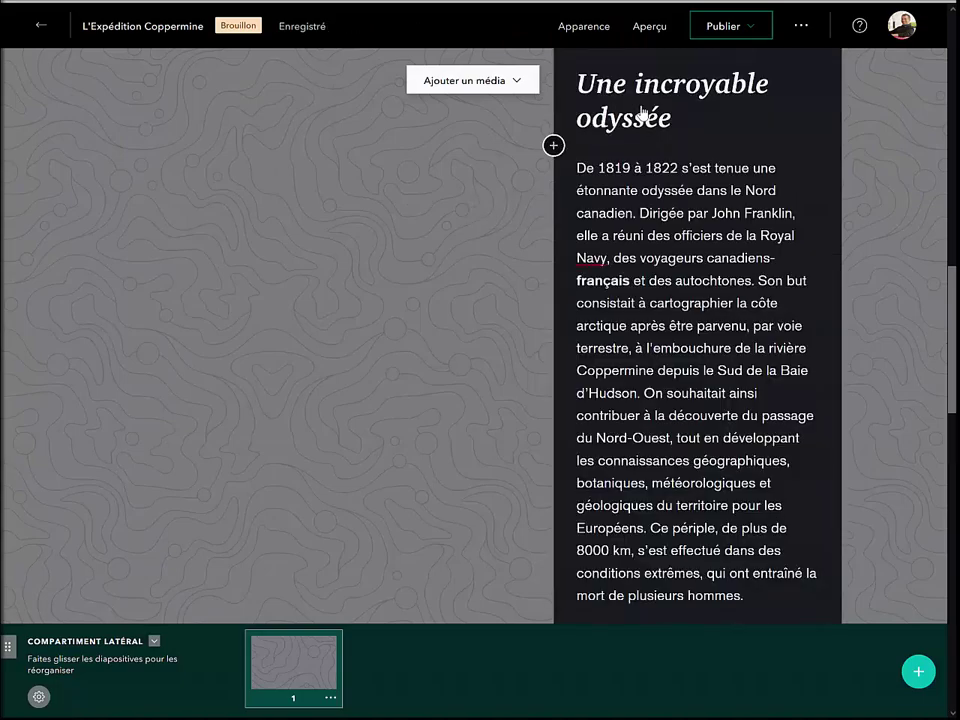
- Add Franklin-trajet1.png as the background media of the first slide
{"action": "left_click", "coordinate": [516, 80]}
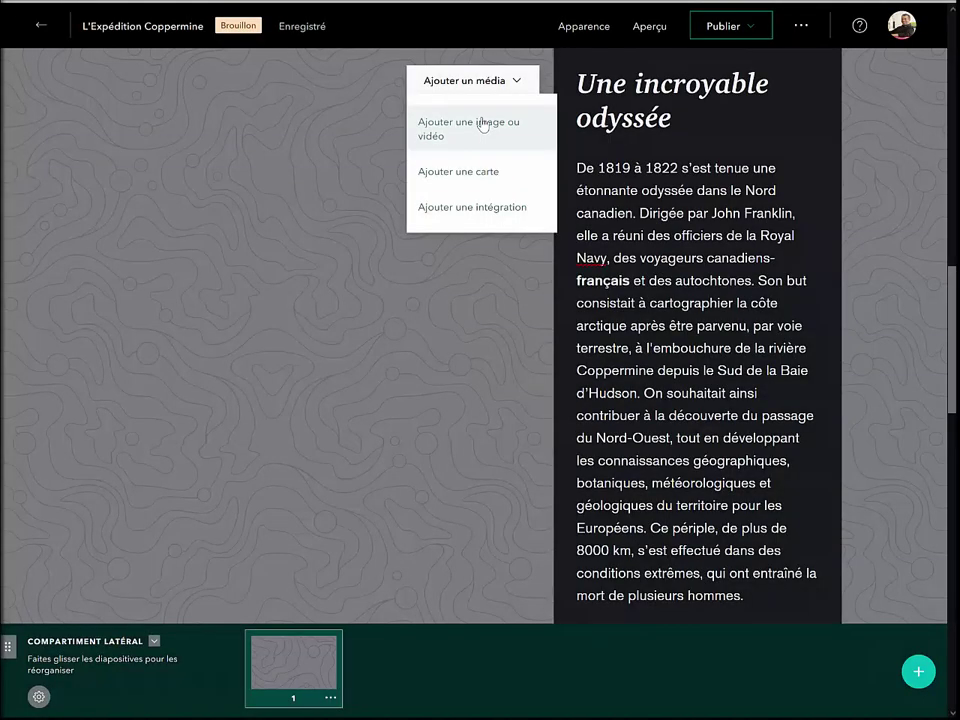
{"action": "left_click", "coordinate": [510, 268]}
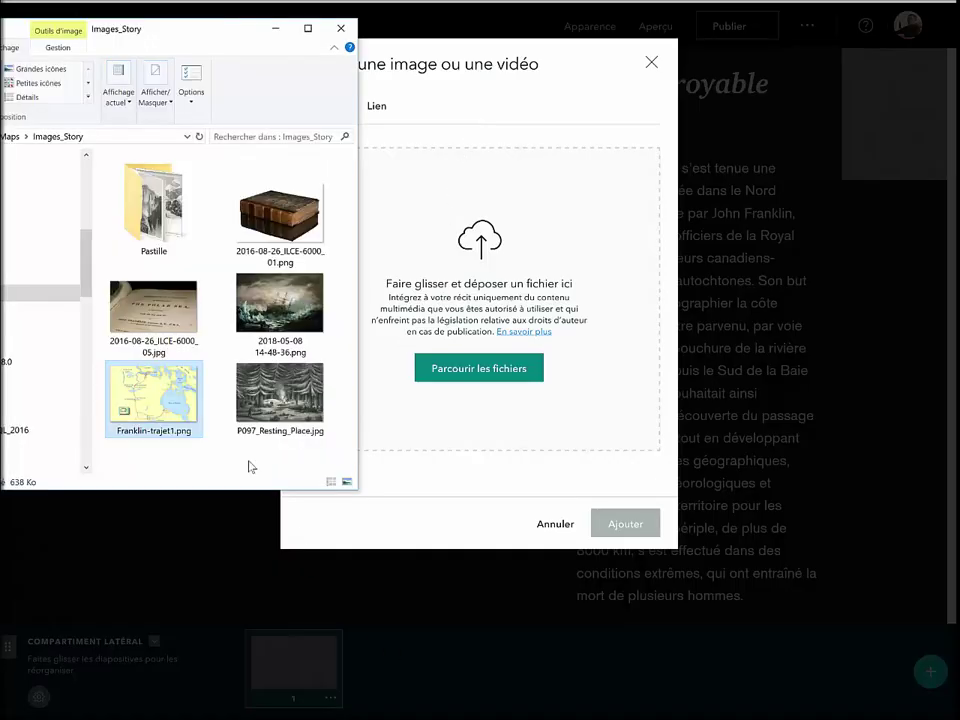
{"action": "left_click_drag", "start_coordinate": [154, 405], "coordinate": [420, 330]}
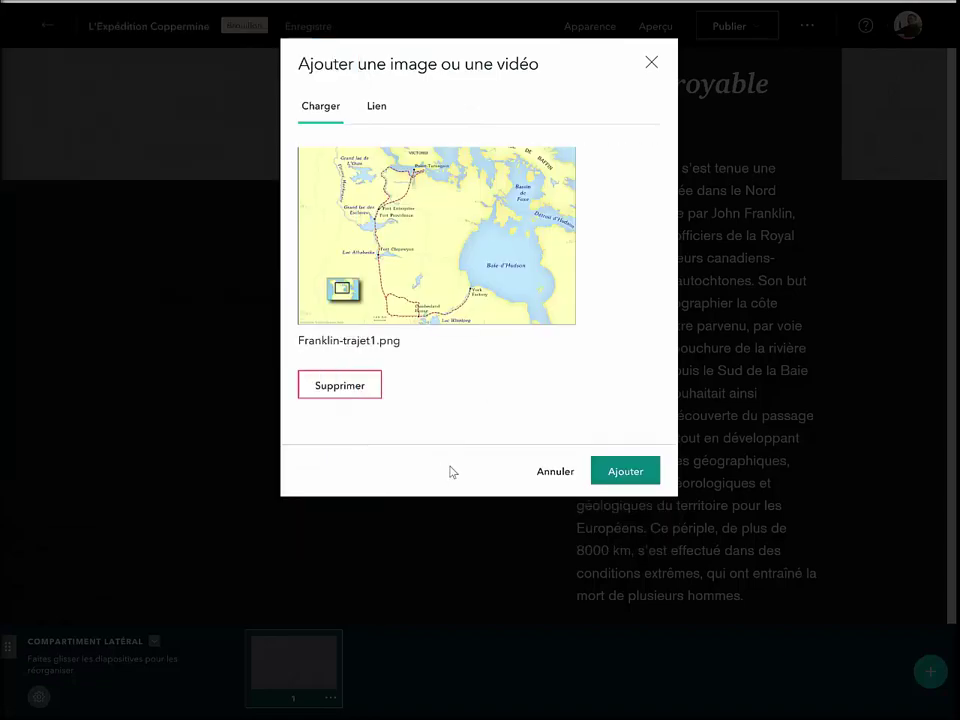
{"action": "left_click", "coordinate": [617, 471]}
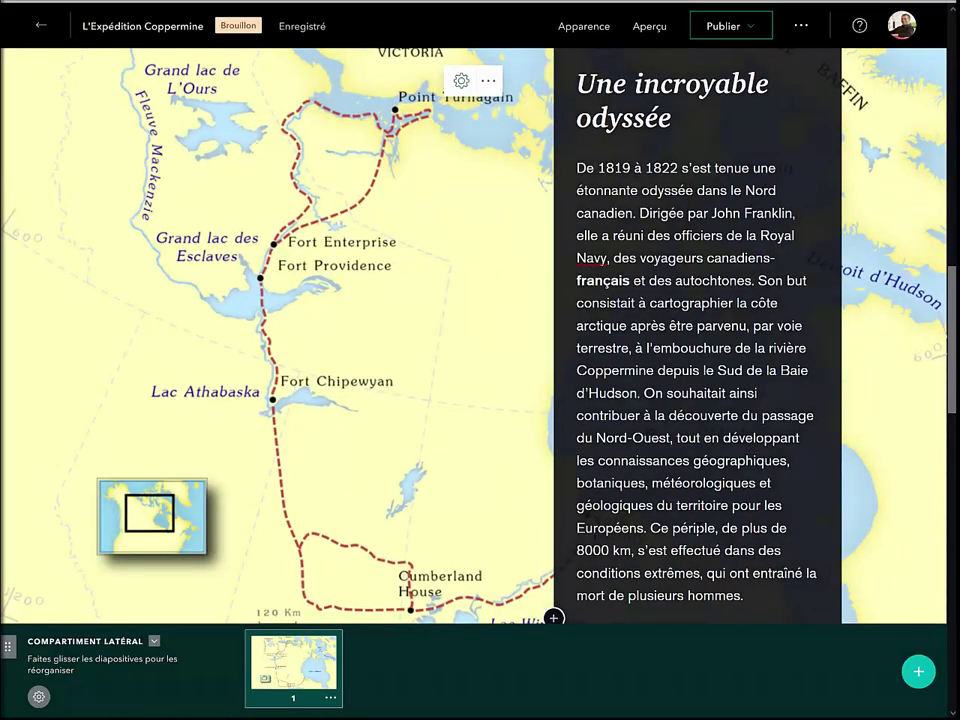
- Add a second slide with 2016-08-26_ILCE-6000_05.jpg as its media and the text headed "Un grand classique" in its panel
{"action": "left_click", "coordinate": [918, 673]}
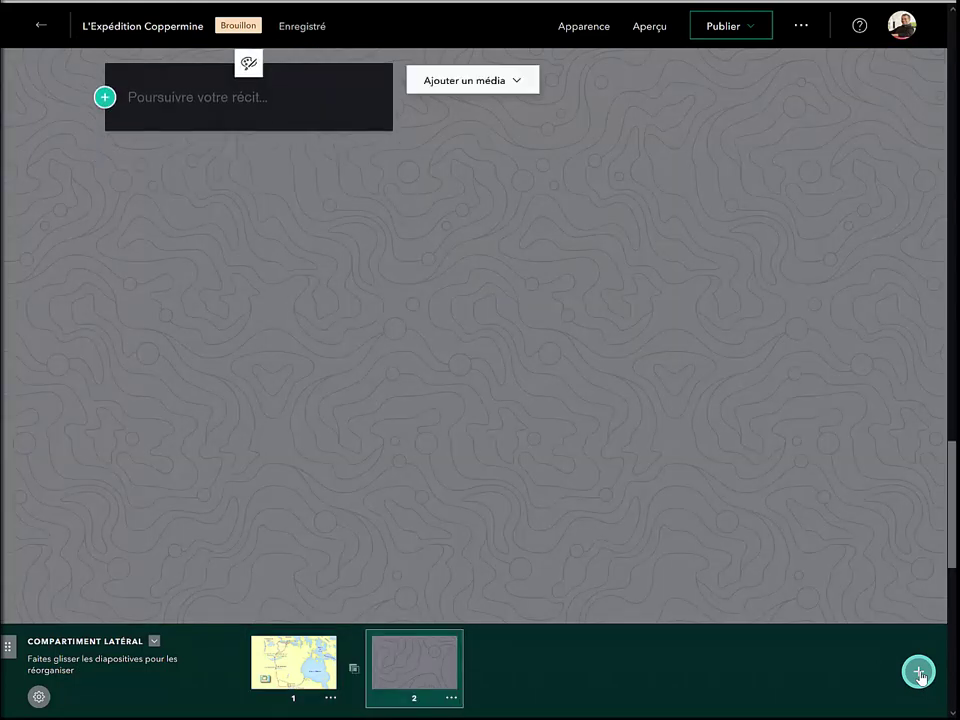
{"action": "left_click", "coordinate": [518, 84]}
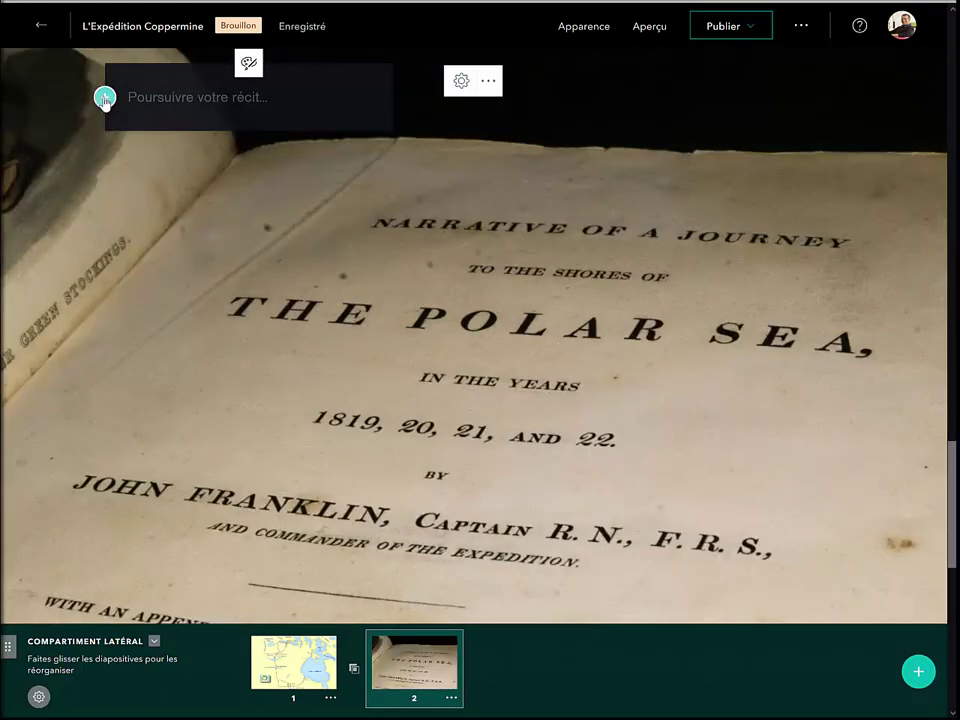
{"action": "left_click", "coordinate": [105, 98]}
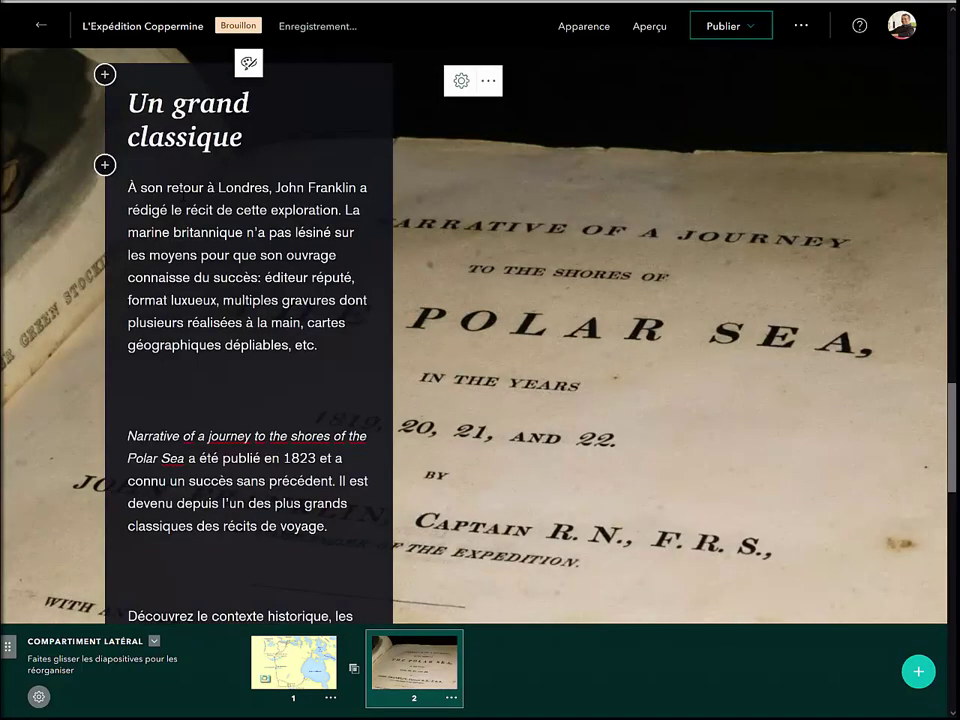
- Insert the image 2016-08-26_ILCE-6000_01.png between the first two paragraphs of the "Un grand classique" panel
{"action": "left_click", "coordinate": [103, 409]}
{"action": "left_click", "coordinate": [191, 514]}
{"action": "left_click_drag", "start_coordinate": [281, 209], "coordinate": [465, 306]}
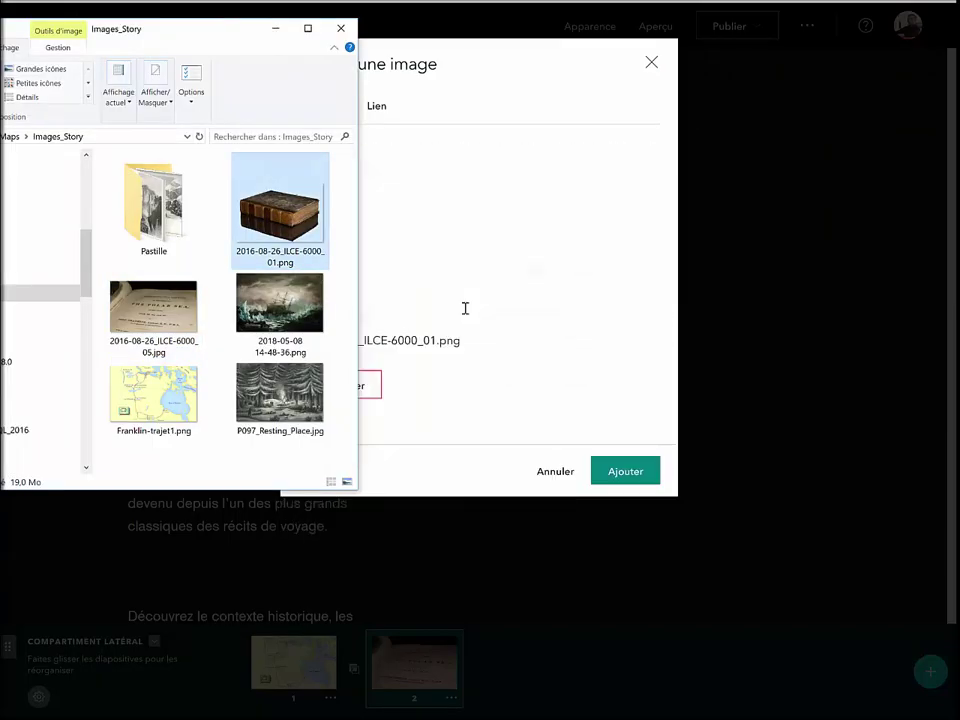
{"action": "left_click", "coordinate": [620, 469]}
{"action": "left_click", "coordinate": [912, 672]}
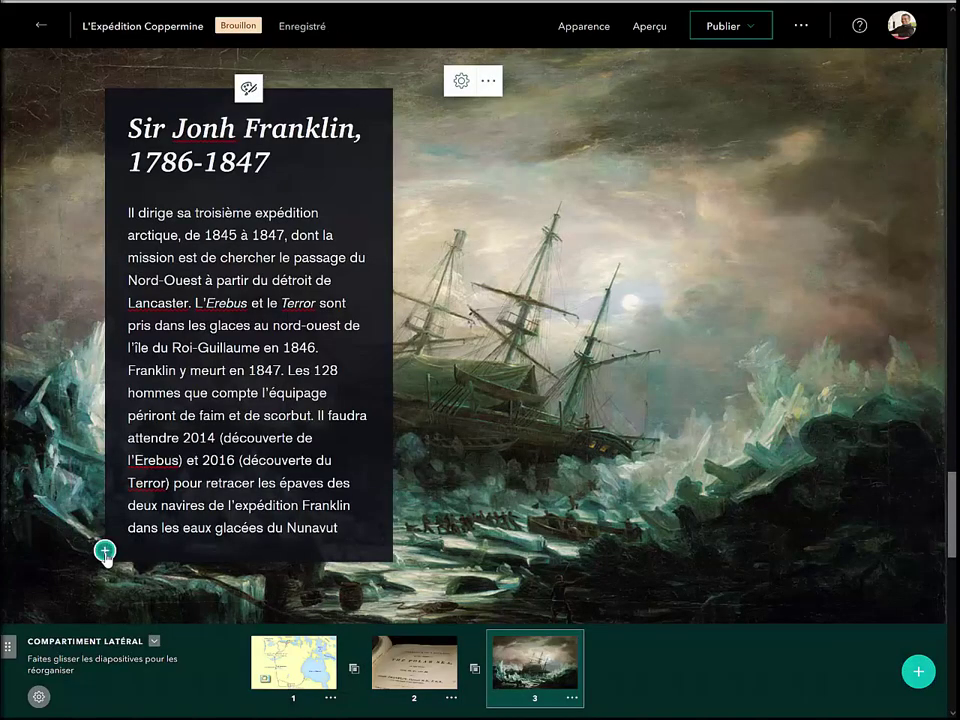
{"action": "left_click", "coordinate": [105, 551]}
{"action": "left_click", "coordinate": [190, 356]}
{"action": "left_click", "coordinate": [372, 110]}
{"action": "type", "text": "https://www.youtube.com/watch?v=U4_1r59gpxw"}
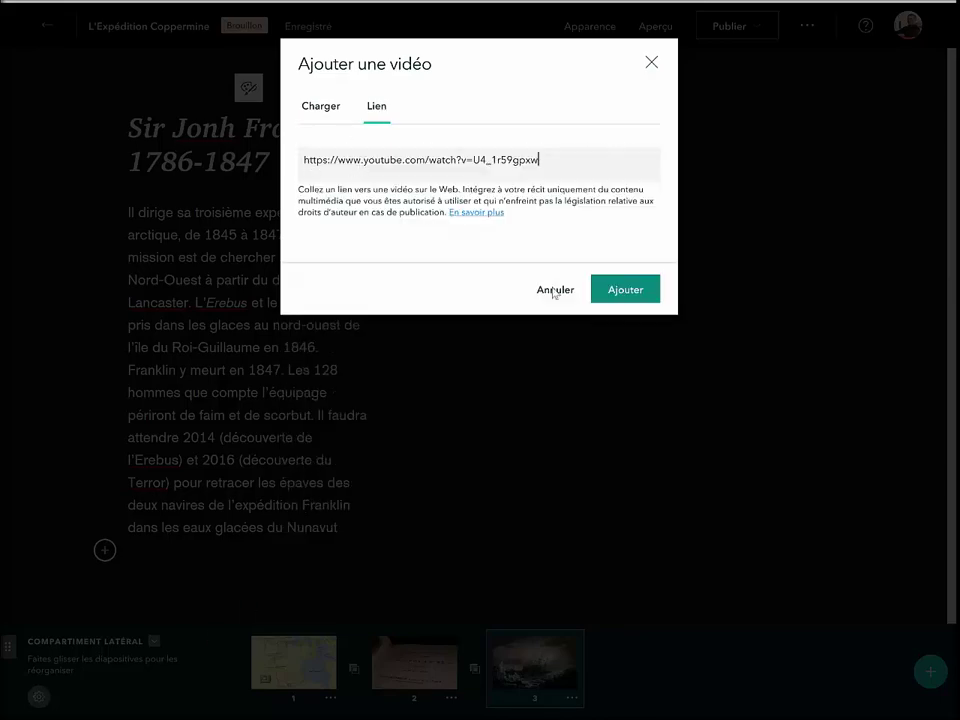
{"action": "left_click", "coordinate": [625, 289]}
{"action": "left_click", "coordinate": [245, 376]}
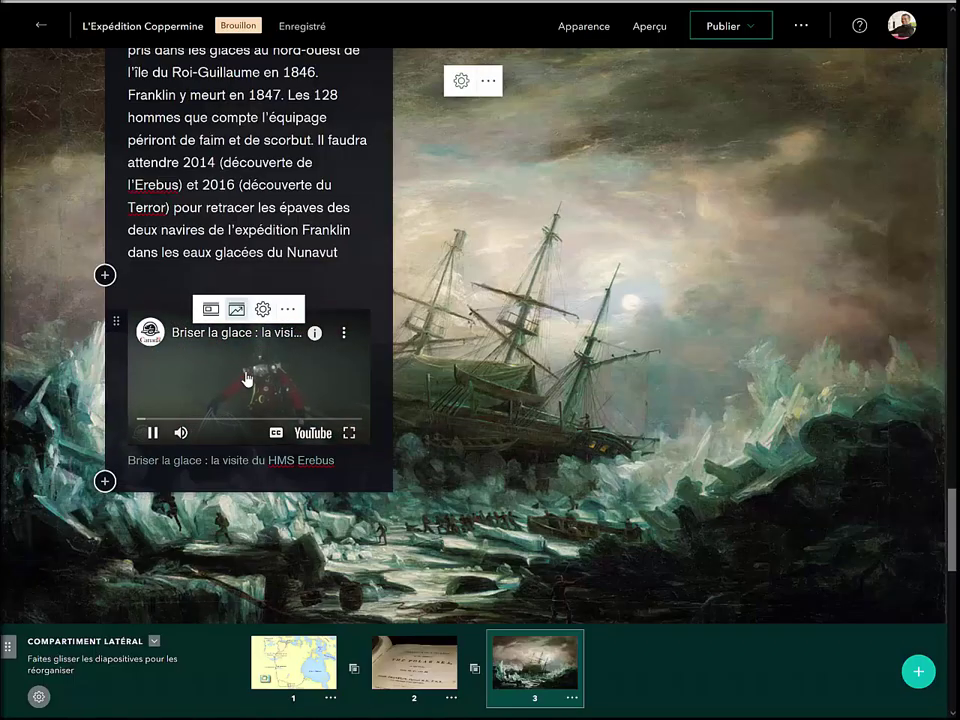
- Add a fourth slide to the side compartment
{"action": "scroll", "coordinate": [246, 379], "scroll_direction": "up", "scroll_amount": 5}
{"action": "left_click", "coordinate": [918, 672]}
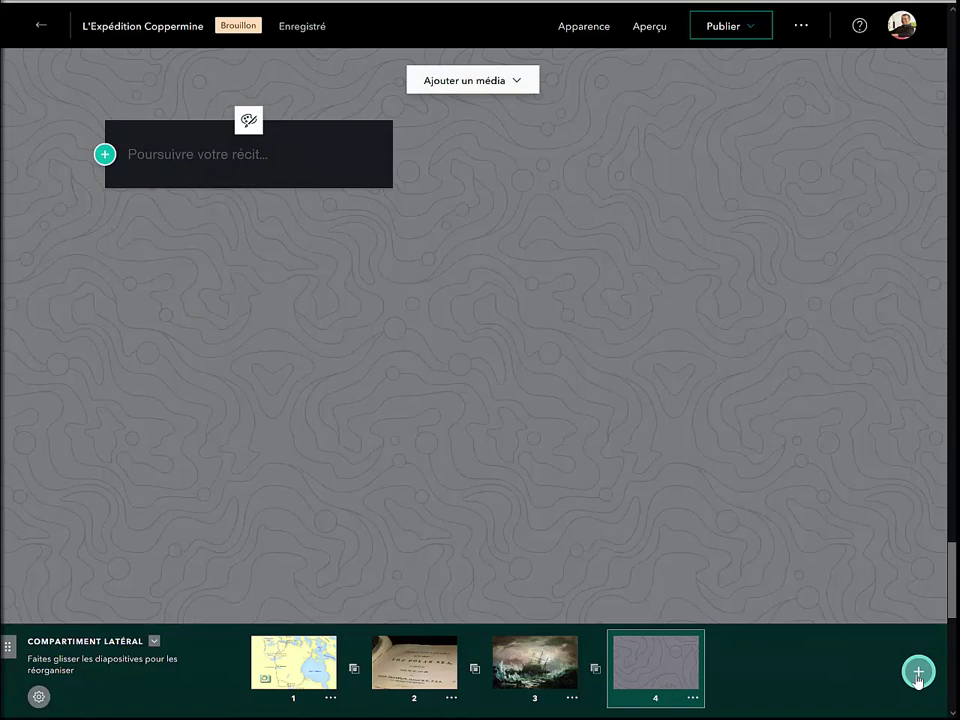
- Add the Franklin_Carte web map as the fourth slide's media, with its view zoomed in on the York Factory end of the route
{"action": "left_click", "coordinate": [513, 81]}
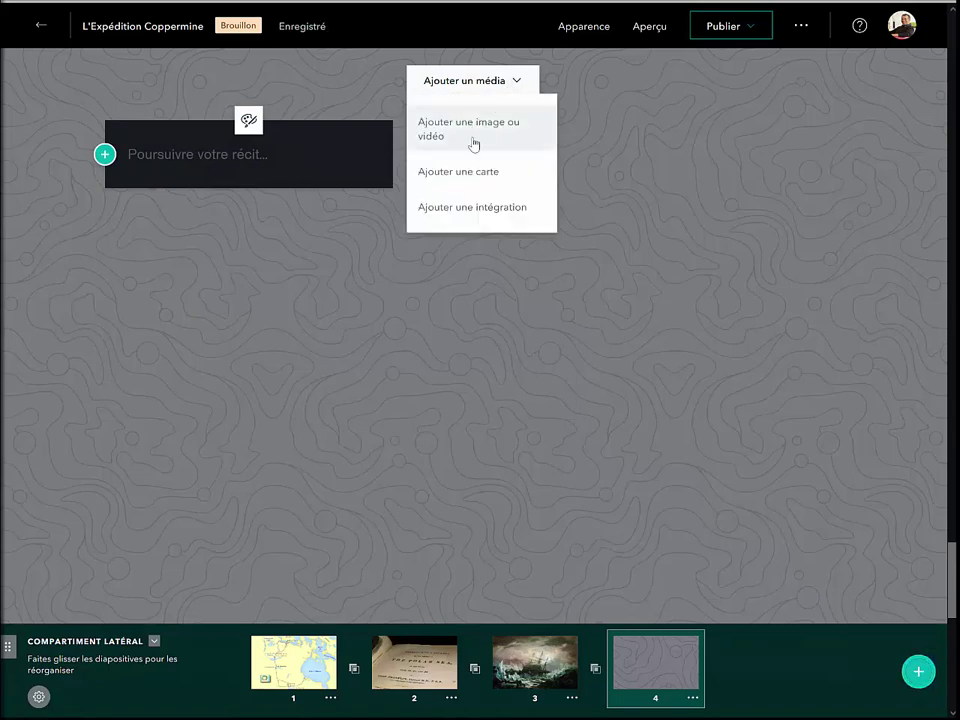
{"action": "left_click", "coordinate": [474, 175]}
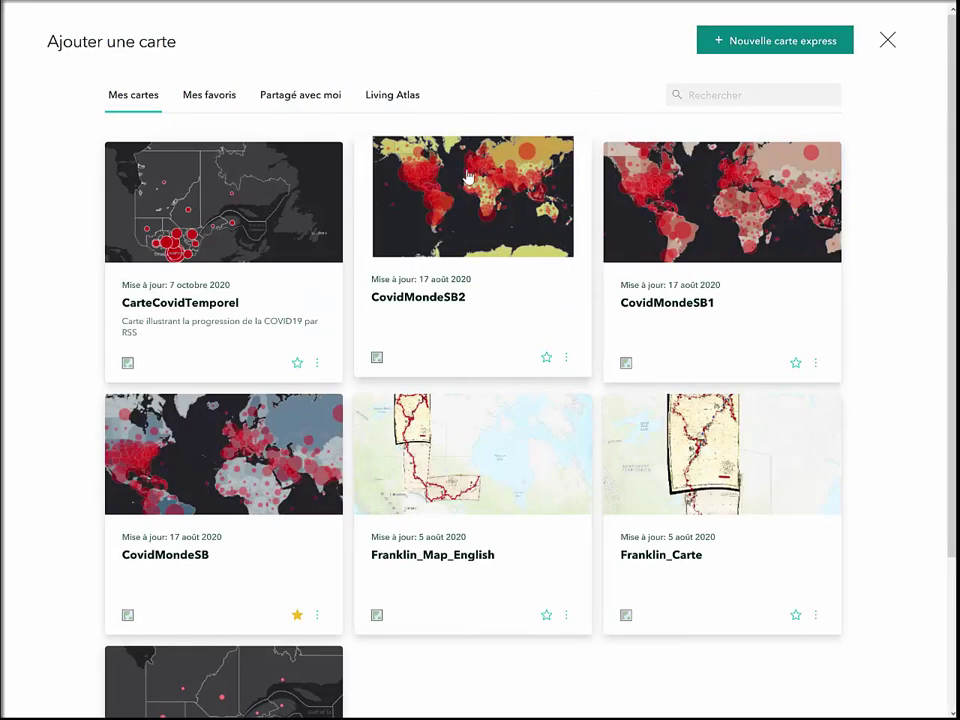
{"action": "left_click", "coordinate": [207, 97]}
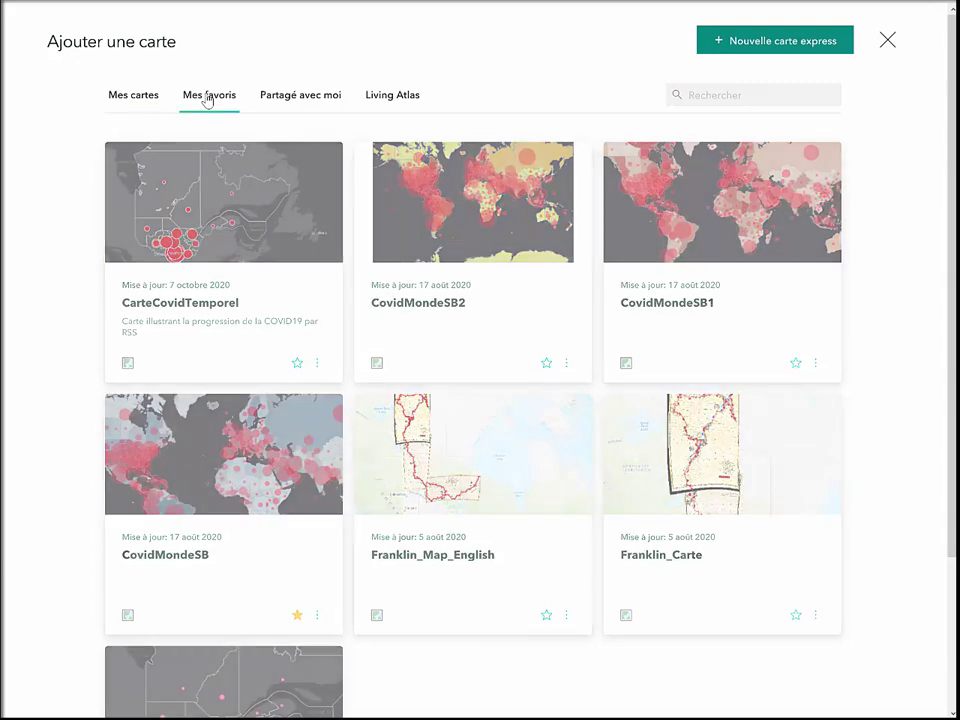
{"action": "left_click", "coordinate": [306, 99]}
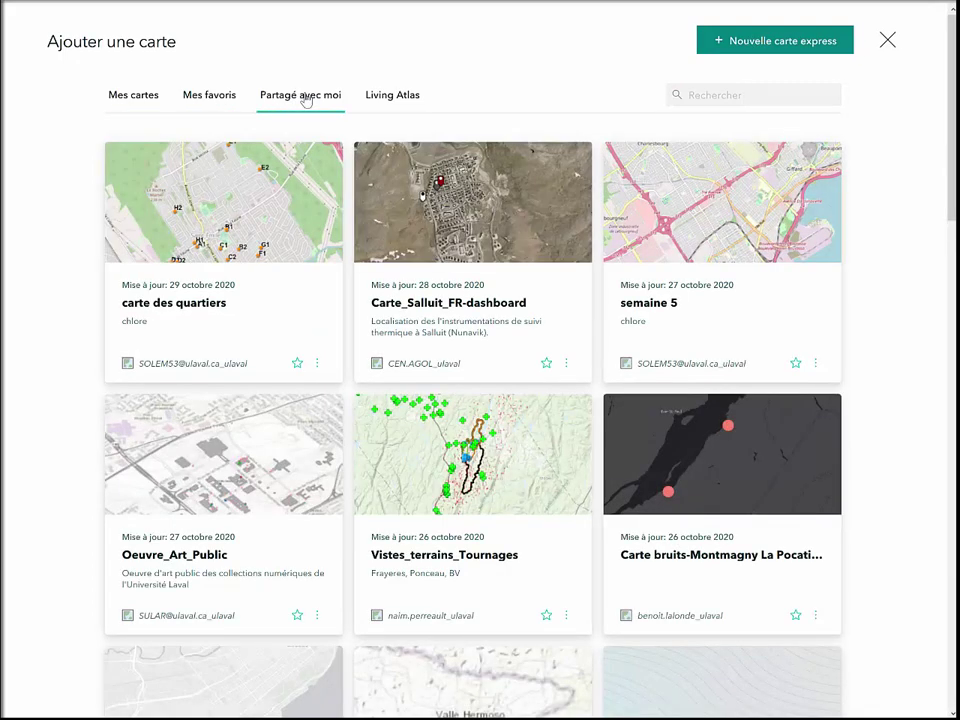
{"action": "left_click", "coordinate": [401, 98]}
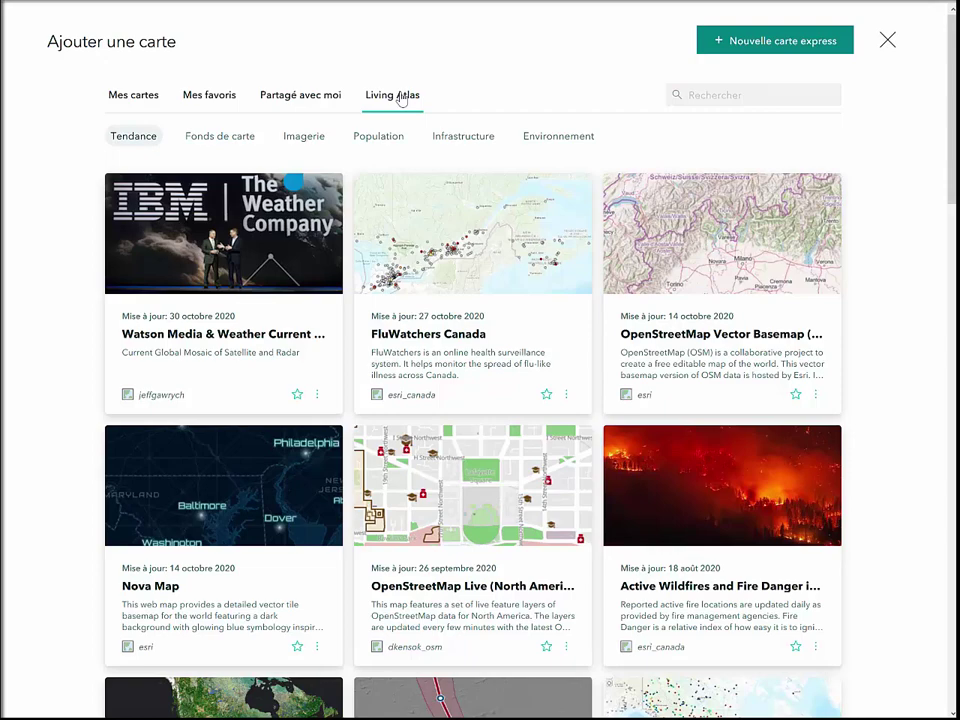
{"action": "left_click", "coordinate": [133, 96]}
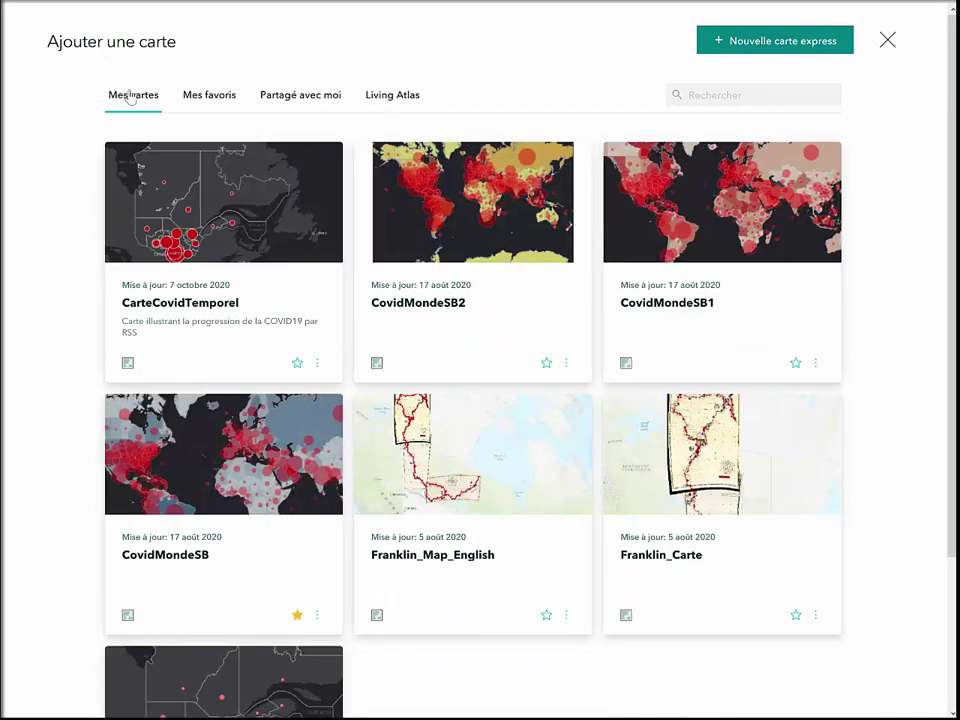
{"action": "left_click", "coordinate": [715, 480]}
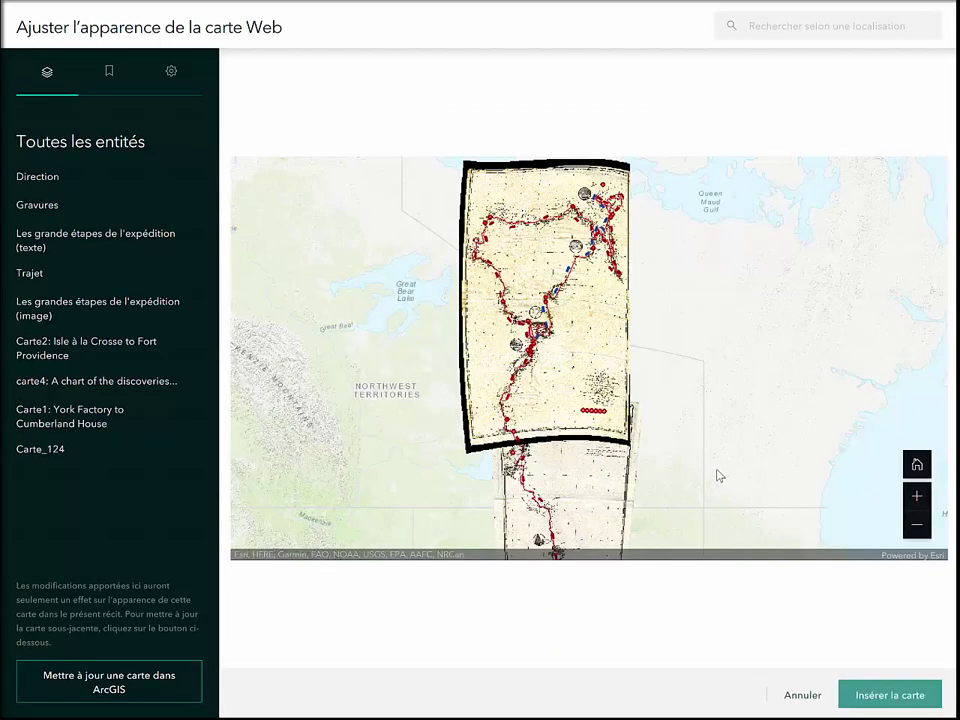
{"action": "left_click_drag", "start_coordinate": [594, 271], "coordinate": [711, 396]}
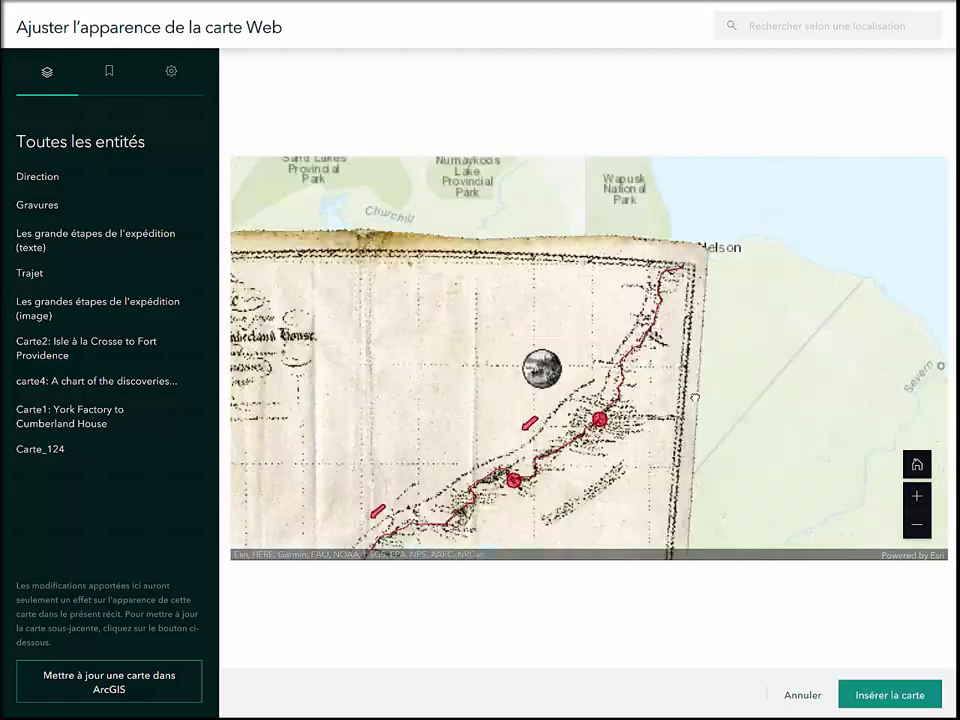
{"action": "left_click", "coordinate": [885, 695]}
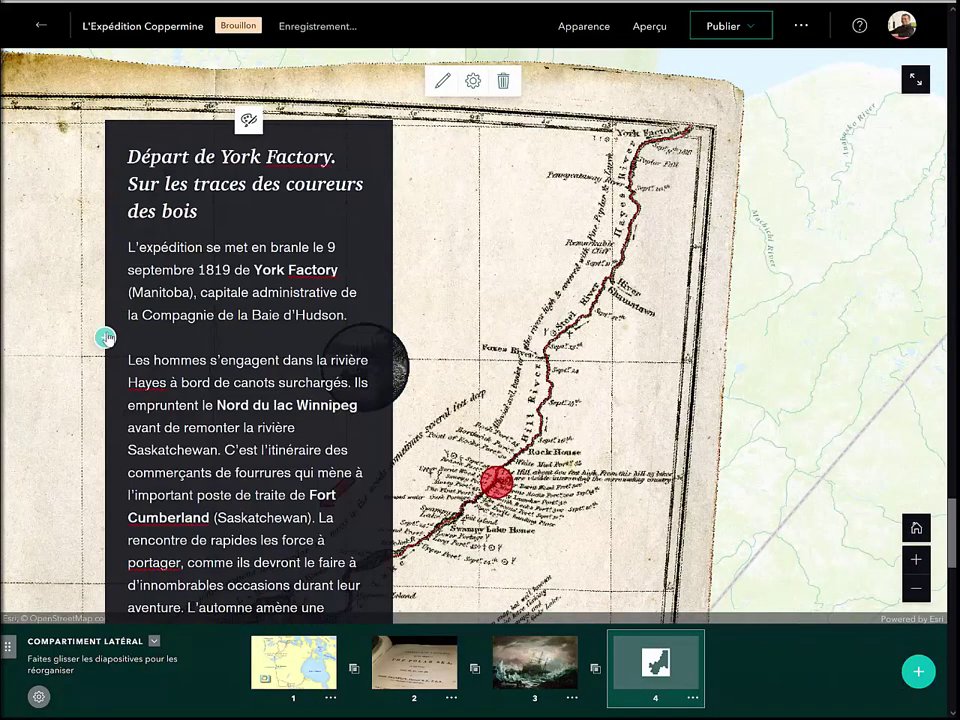
- Insert a map action labelled "Allez à York Factory" between the first two paragraphs of the fourth slide's panel
{"action": "left_click", "coordinate": [104, 337]}
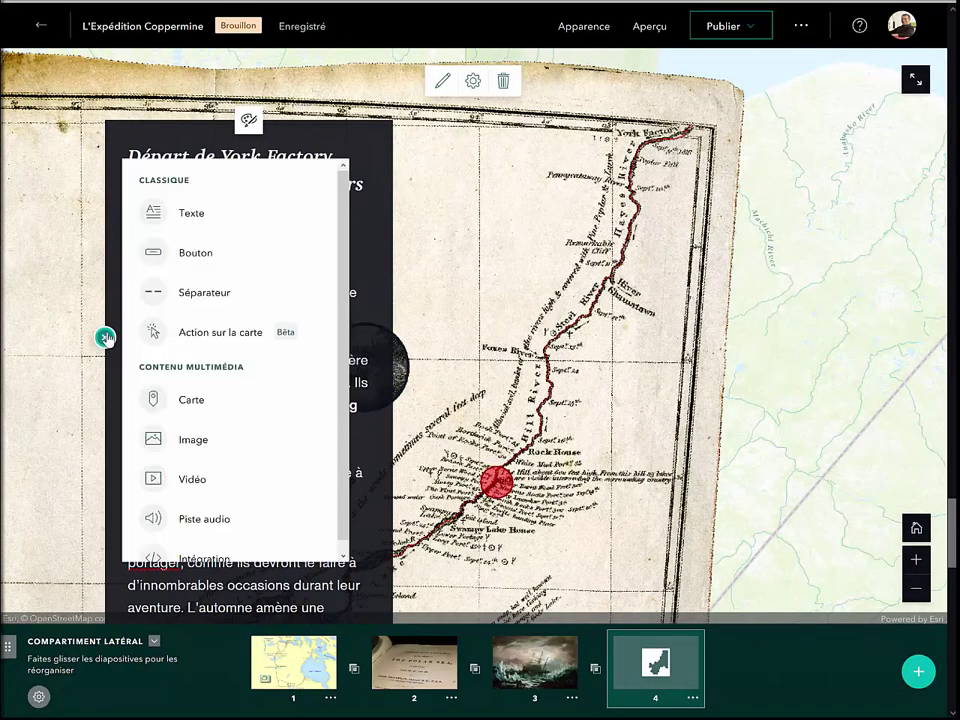
{"action": "left_click", "coordinate": [221, 332]}
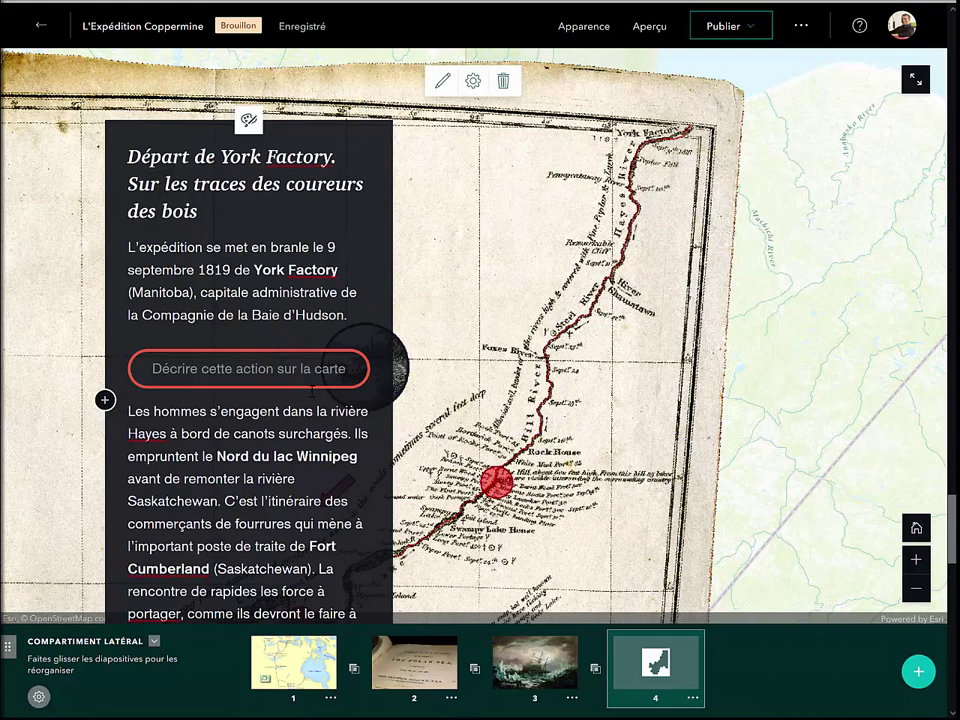
{"action": "left_click", "coordinate": [315, 370]}
{"action": "type", "text": "Allez à York Factory"}
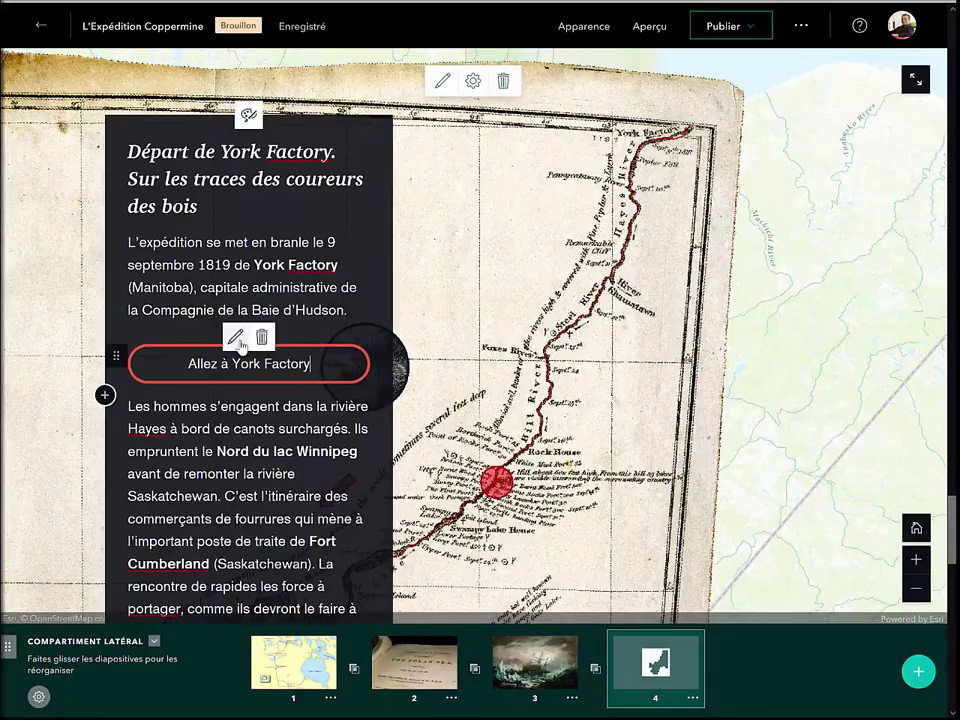
- Configure the "Allez à York Factory" action to zoom the map closely to York Factory, save it and test it
{"action": "left_click", "coordinate": [235, 341]}
{"action": "scroll", "coordinate": [499, 368], "scroll_direction": "up", "scroll_amount": 5}
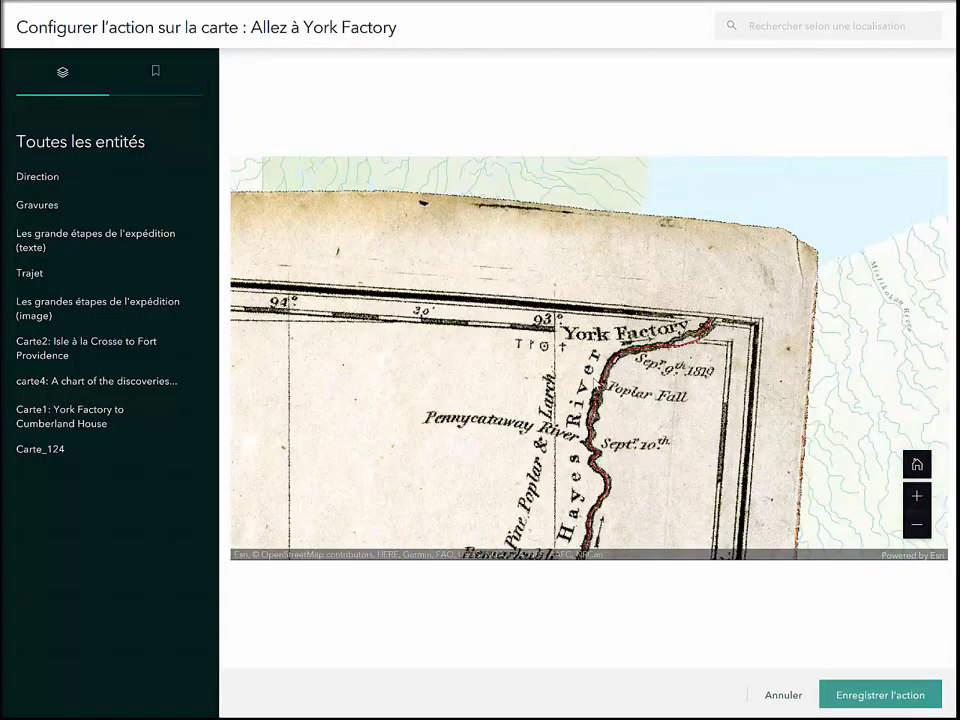
{"action": "left_click", "coordinate": [905, 694]}
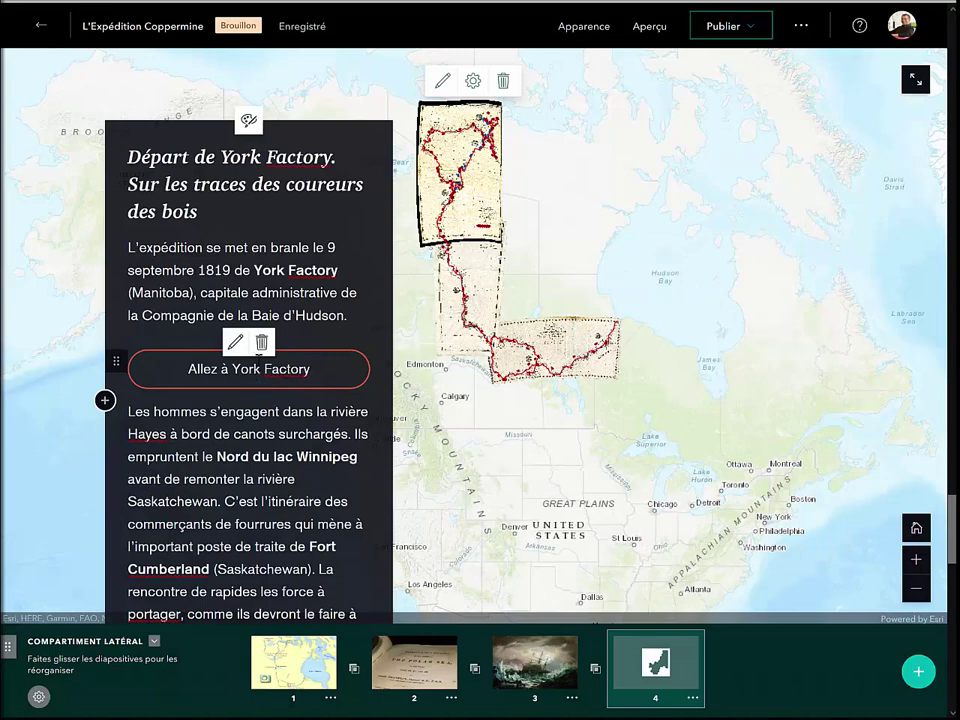
{"action": "left_click", "coordinate": [300, 369]}
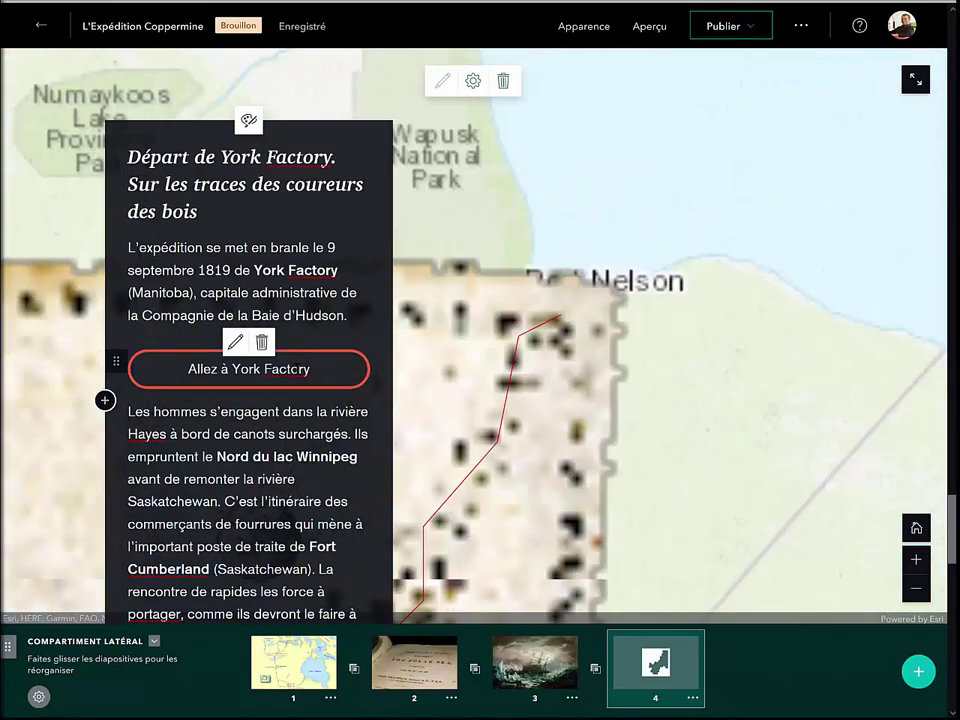
- Add a Map Tour below the side compartment and create its points by uploading the 23 engraving images
{"action": "scroll", "coordinate": [21, 588], "scroll_direction": "down", "scroll_amount": 6}
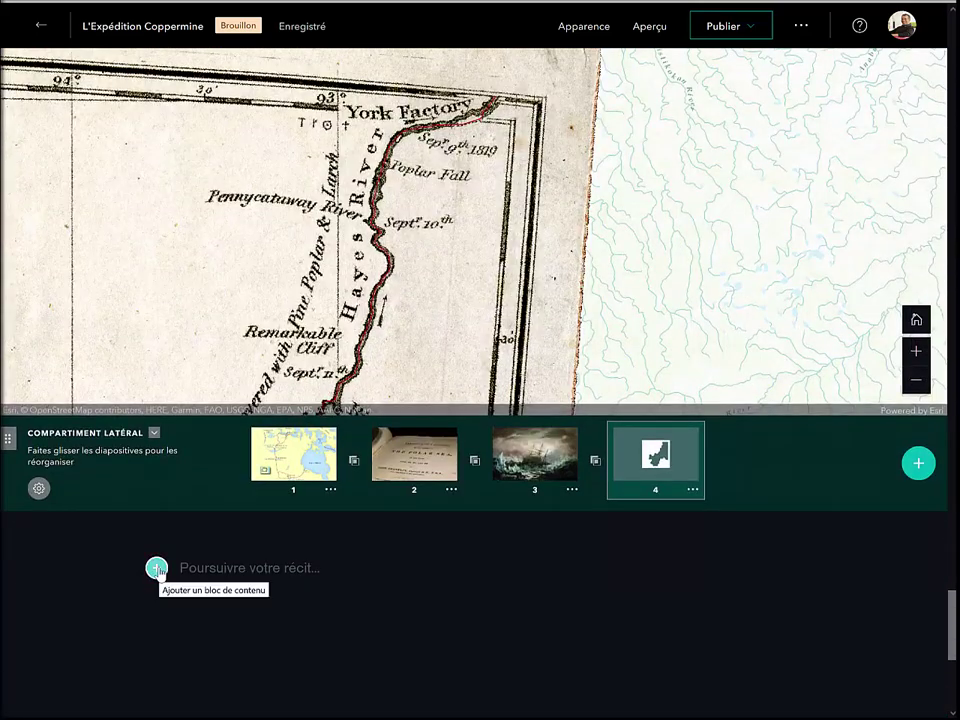
{"action": "left_click", "coordinate": [157, 570]}
{"action": "scroll", "coordinate": [380, 620], "scroll_direction": "down", "scroll_amount": 2}
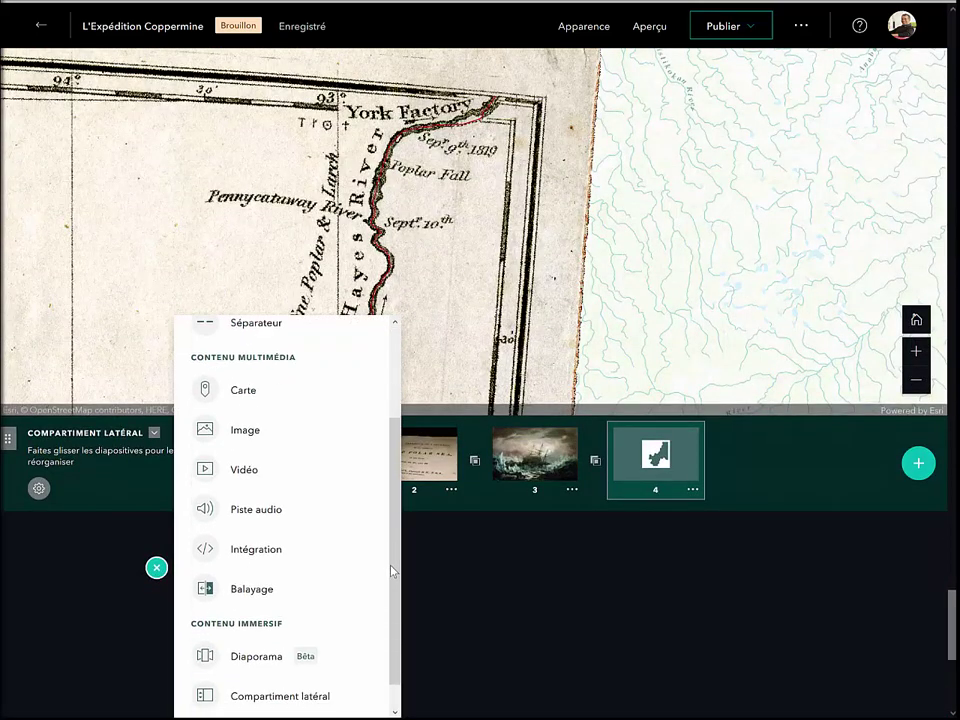
{"action": "left_click", "coordinate": [246, 703]}
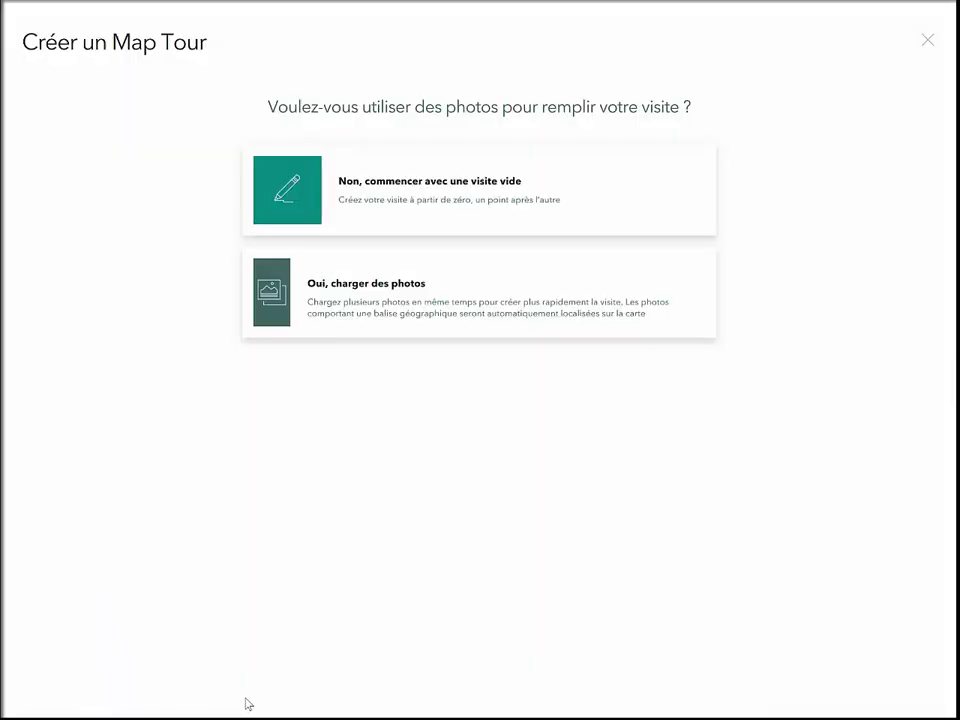
{"action": "left_click", "coordinate": [362, 290]}
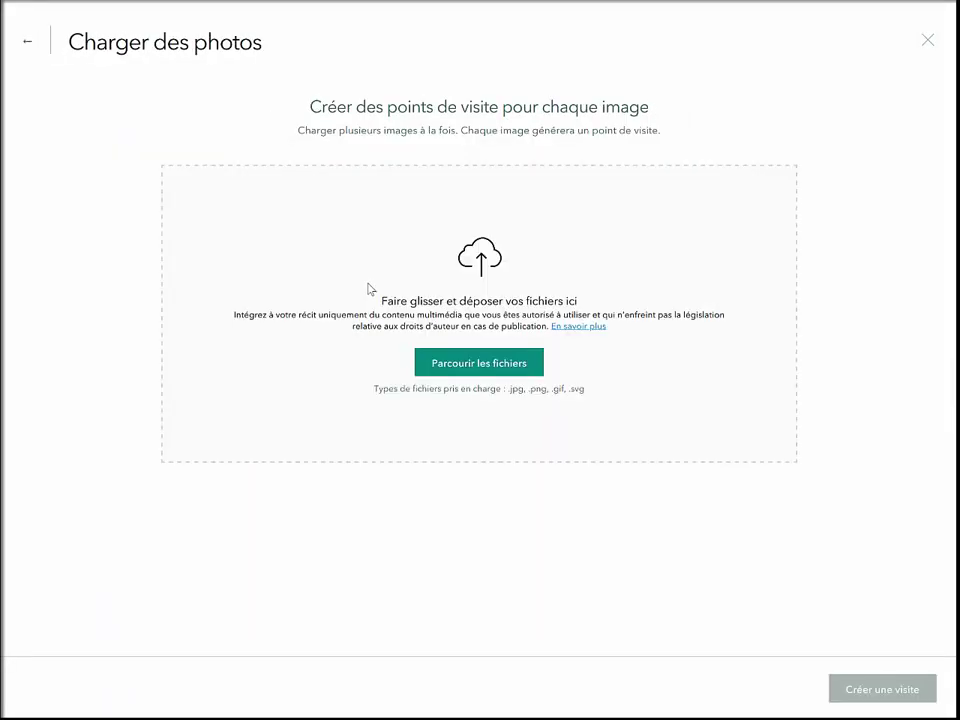
{"action": "left_click", "coordinate": [481, 367]}
{"action": "left_click_drag", "start_coordinate": [797, 306], "coordinate": [292, 8]}
{"action": "left_click", "coordinate": [762, 444]}
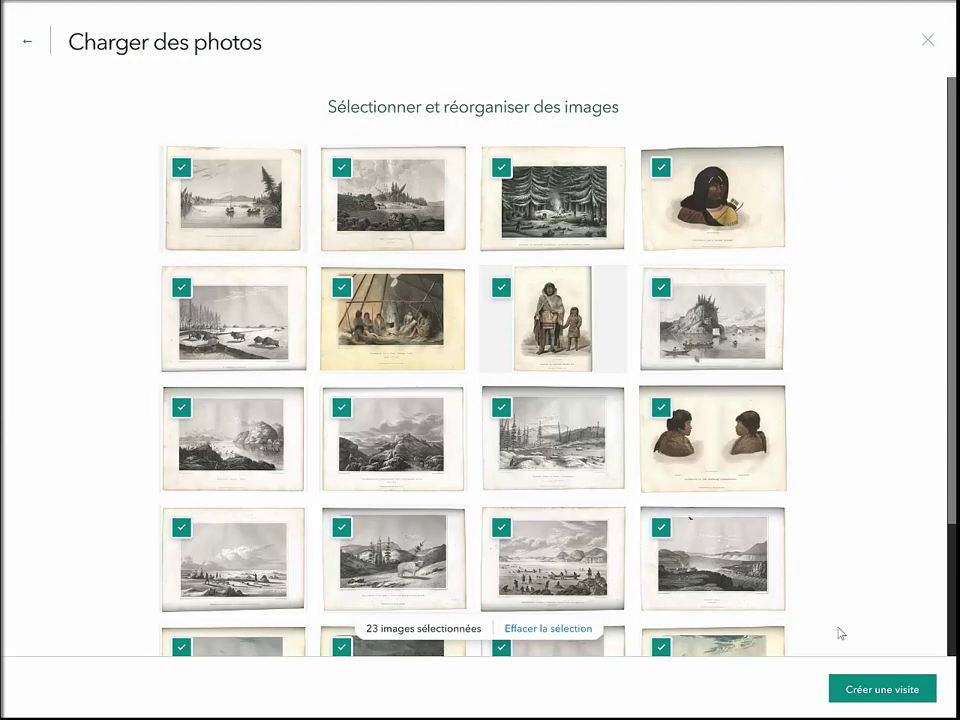
{"action": "left_click", "coordinate": [869, 695]}
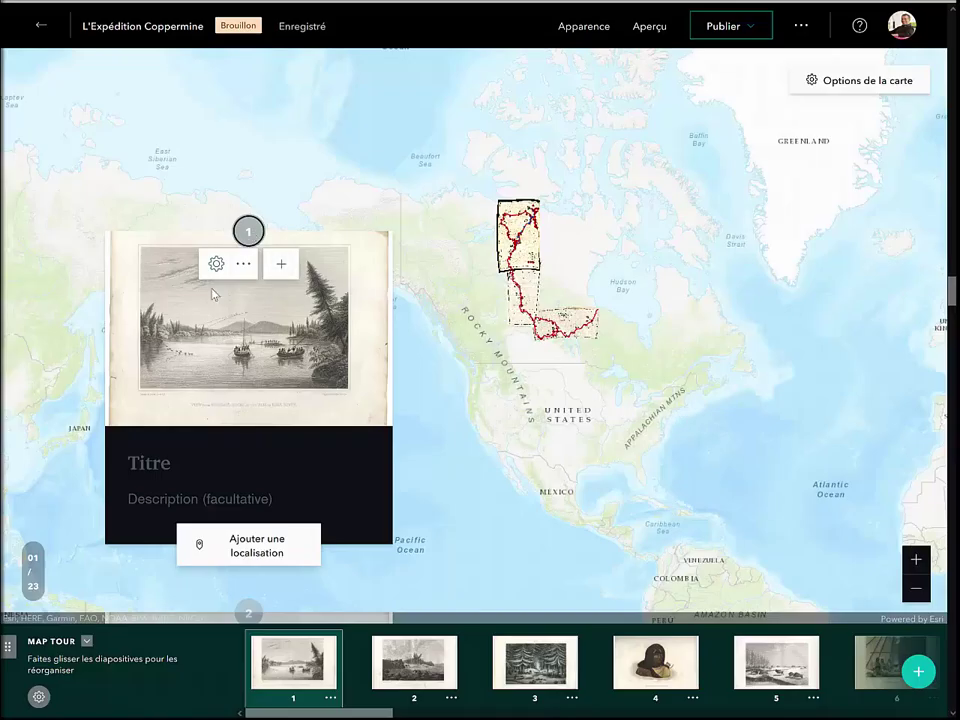
- Place the first tour point's location on the red route marker just north of Swampy Lake House
{"action": "left_click", "coordinate": [199, 548]}
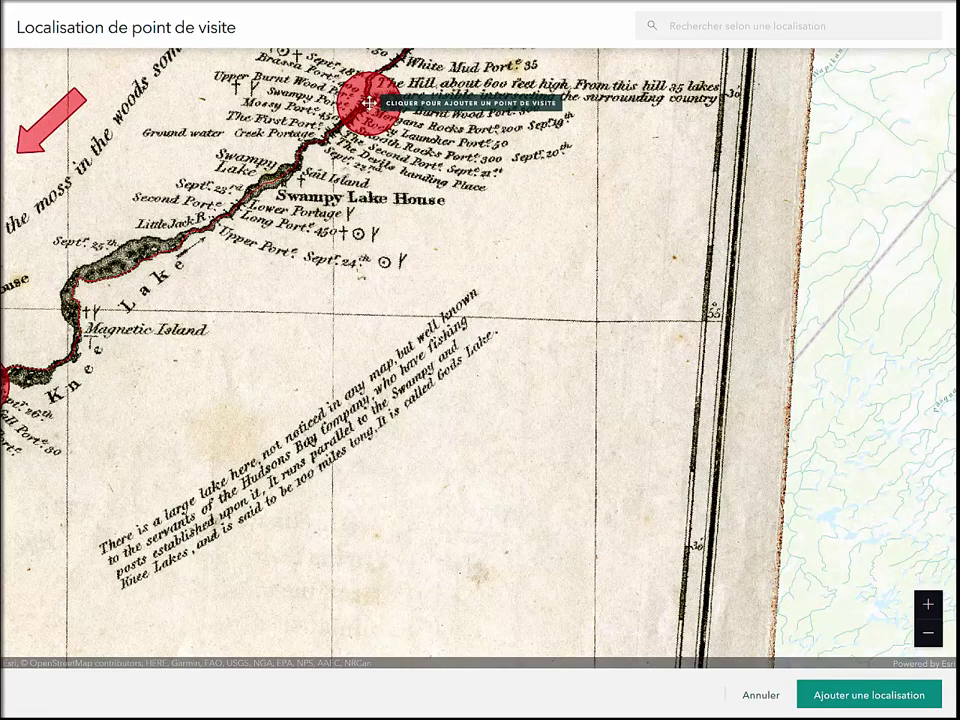
{"action": "left_click", "coordinate": [369, 103]}
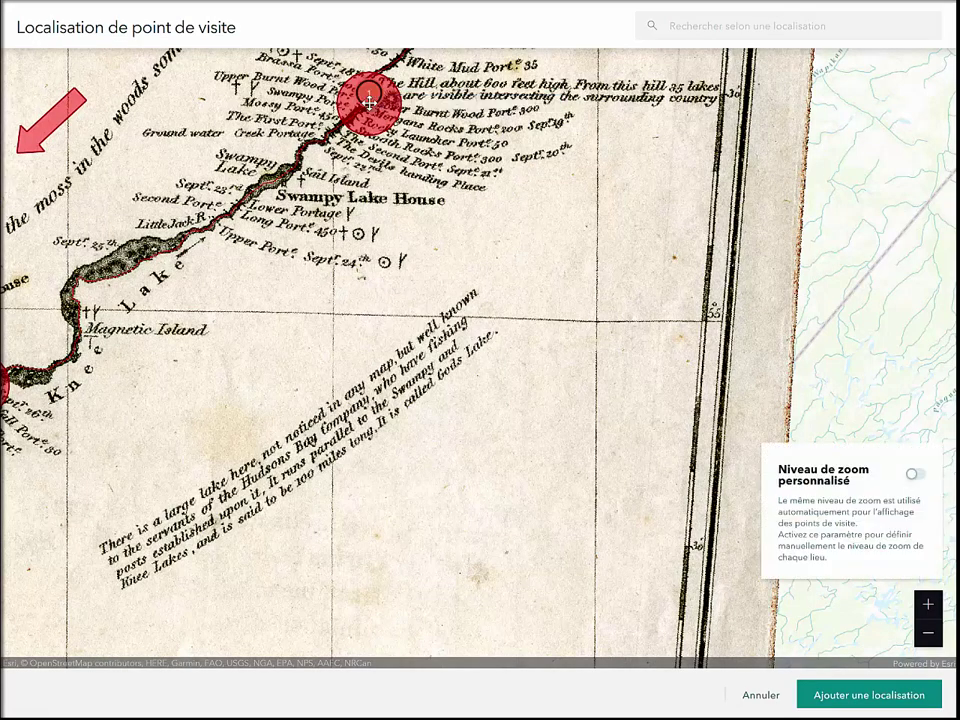
{"action": "left_click", "coordinate": [869, 694]}
- Examine the map tour's numbered images and their locations along the route in the story preview
{"action": "scroll", "coordinate": [454, 425], "scroll_direction": "down", "scroll_amount": 2}
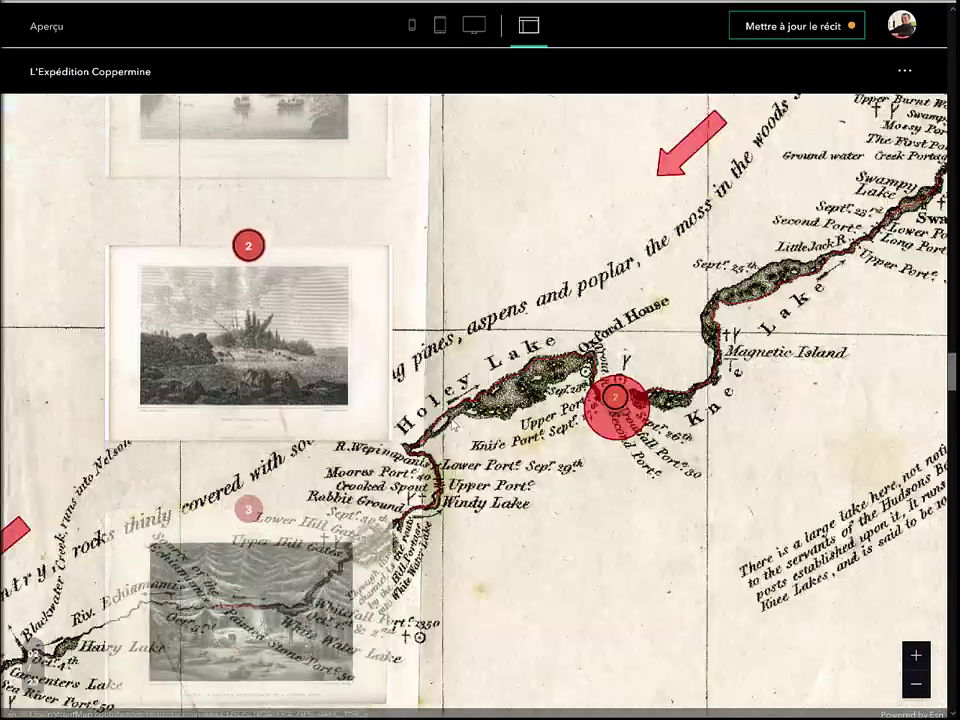
{"action": "scroll", "coordinate": [454, 425], "scroll_direction": "down", "scroll_amount": 1}
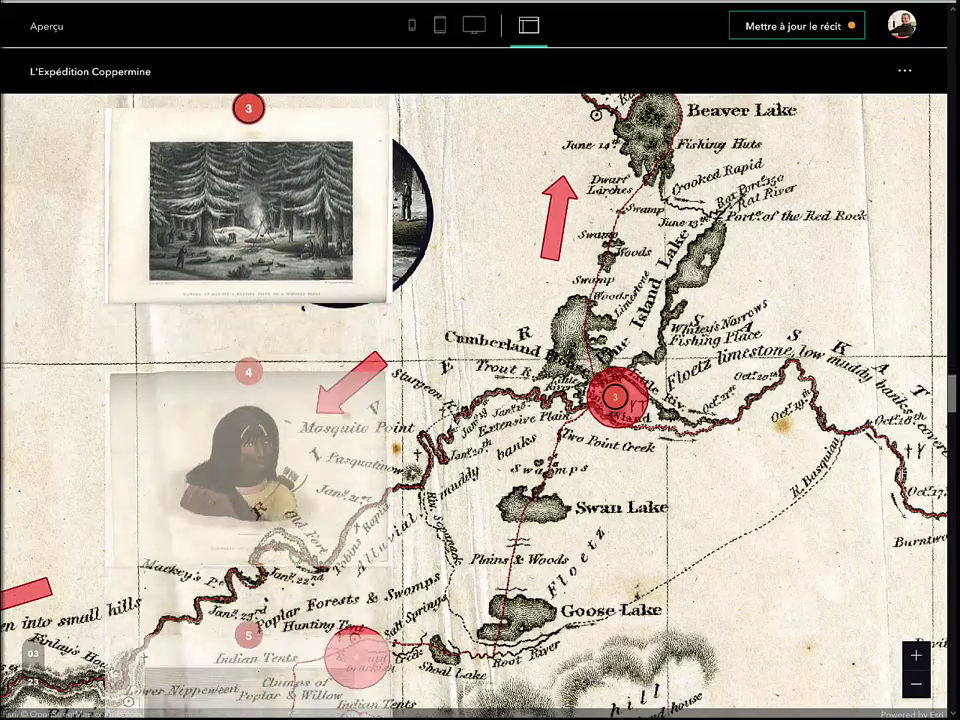
{"action": "left_click", "coordinate": [240, 380]}
{"action": "left_click", "coordinate": [448, 362]}
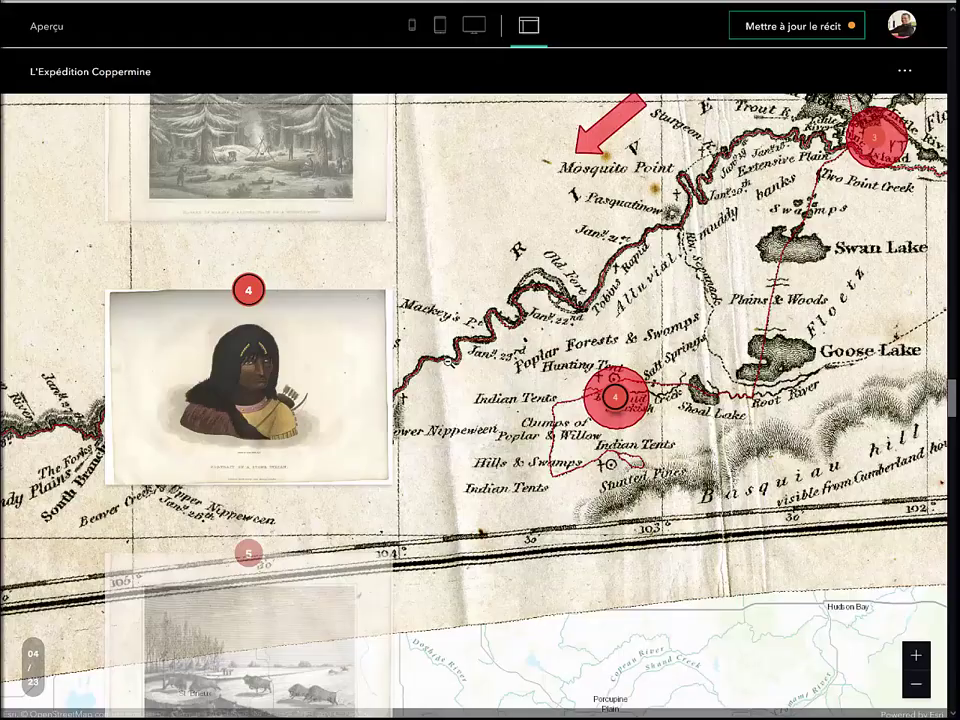
{"action": "scroll", "coordinate": [946, 568], "scroll_direction": "down", "scroll_amount": 3}
{"action": "scroll", "coordinate": [946, 568], "scroll_direction": "down", "scroll_amount": 10}
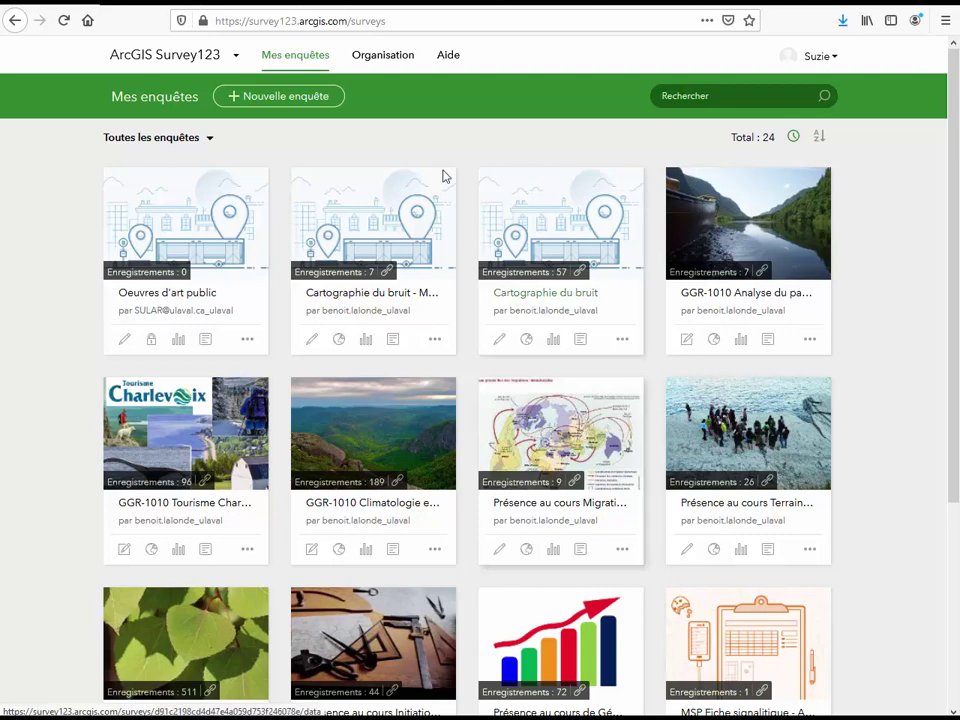
- In ArcGIS Survey123, create a survey with the web designer, named "Oeuvre d'art UL" and tagged "Art public, Université Laval"
{"action": "left_click", "coordinate": [310, 100]}
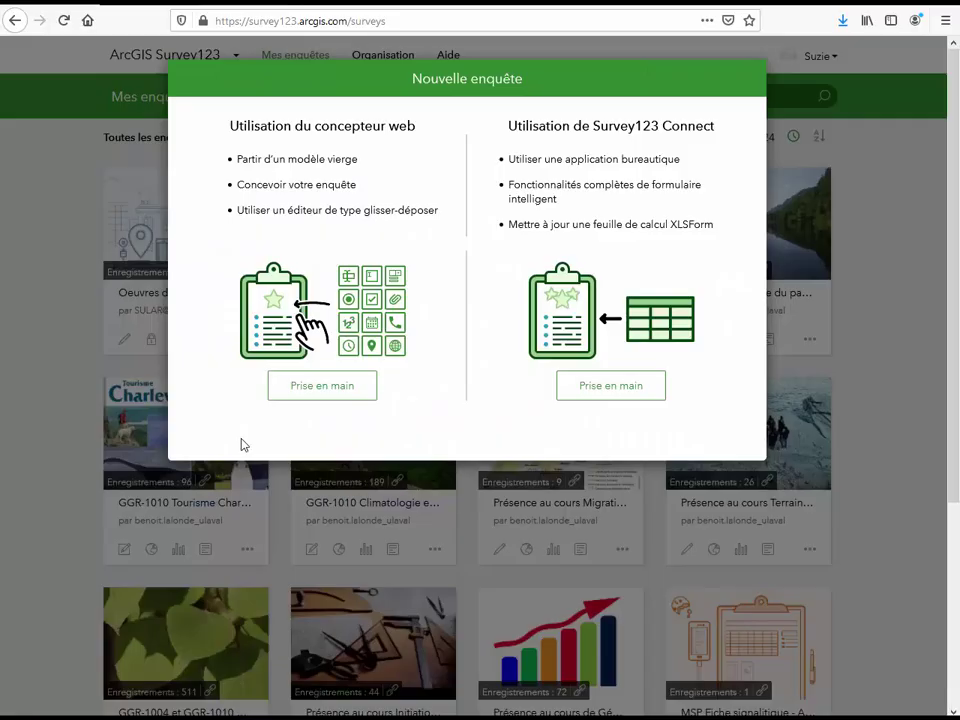
{"action": "left_click", "coordinate": [340, 399]}
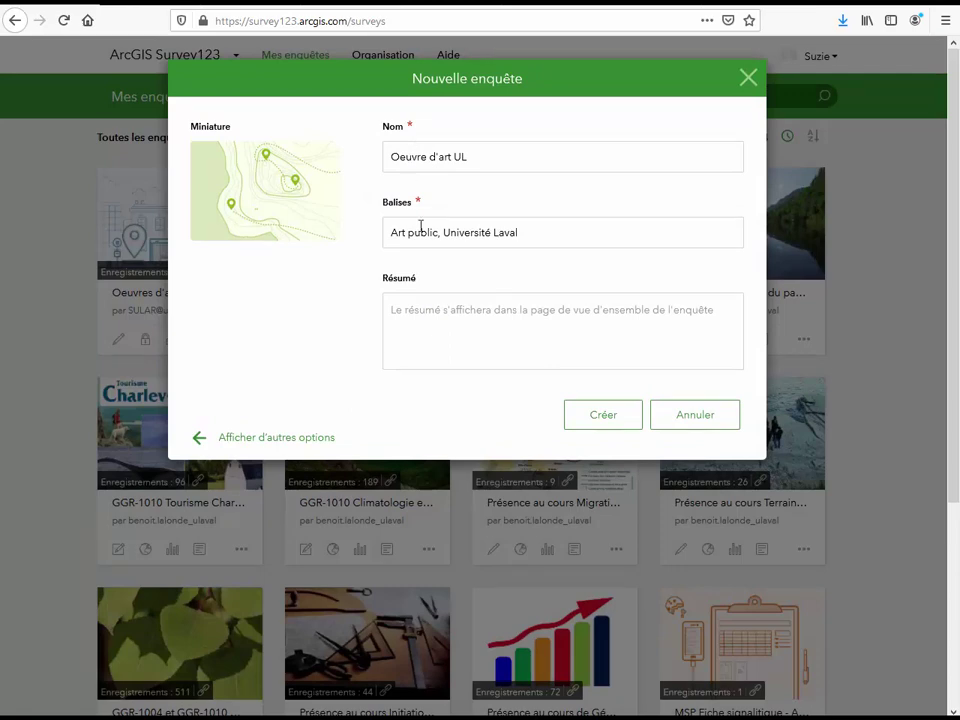
{"action": "left_click", "coordinate": [609, 417]}
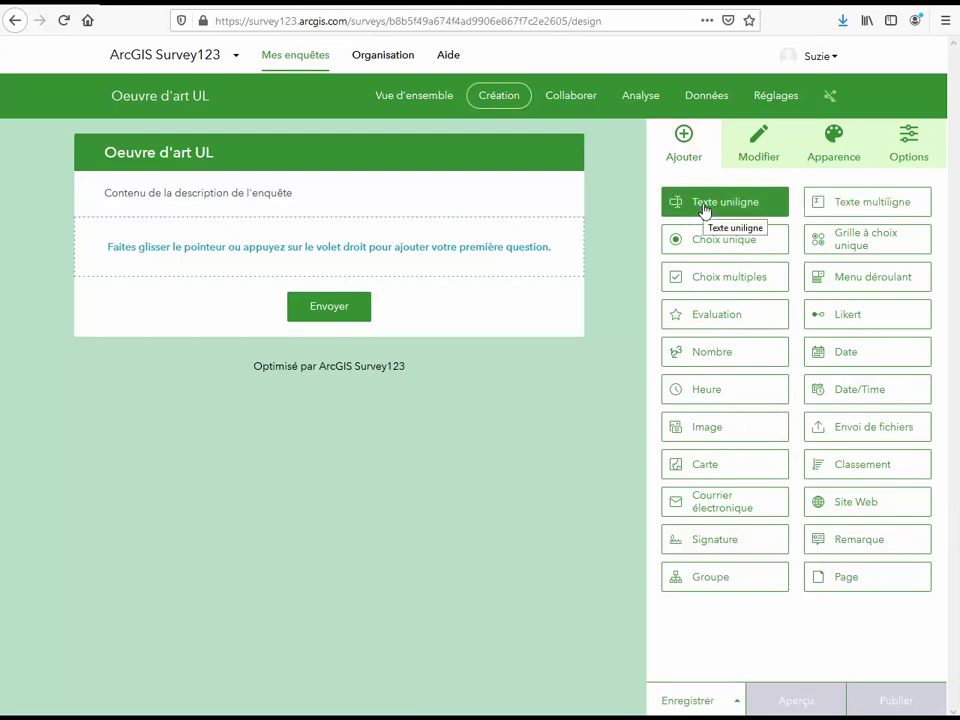
- Add a single-line text question labelled "Créateur de l'oeuvre" to the survey
{"action": "left_click_drag", "start_coordinate": [704, 210], "coordinate": [565, 258]}
{"action": "triple_click", "coordinate": [782, 242]}
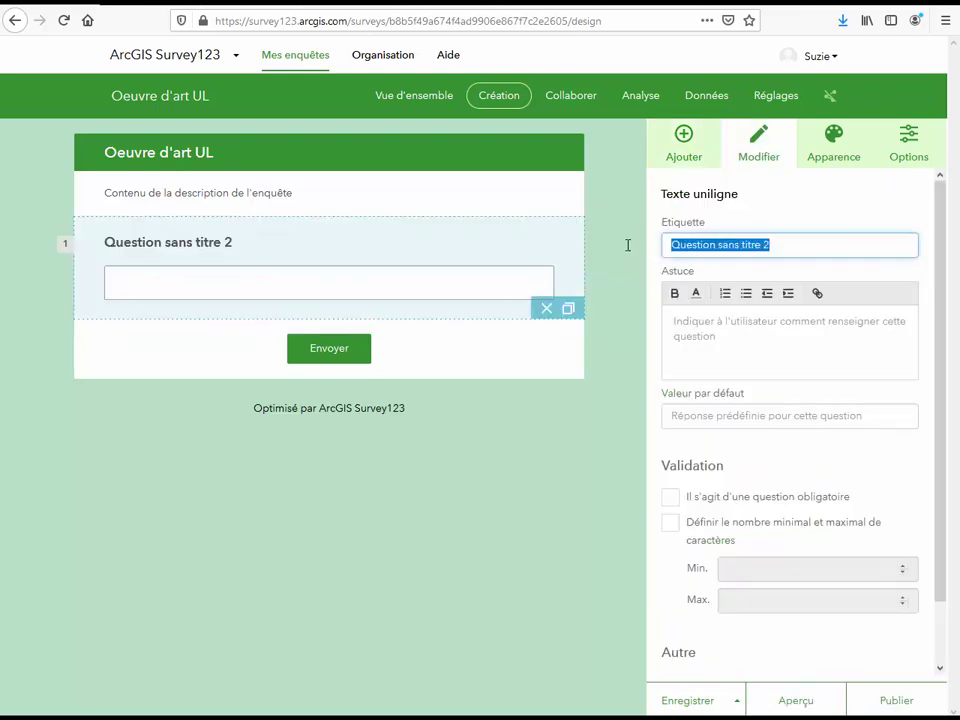
{"action": "type", "text": "Créateur de l'oeuvre"}
- Add a dropdown question with the choices Sculptures, Peintures, Mosaïque, Vitrail, Peinture et décoration murale and Tapisserie, allowing "Autre"
{"action": "left_click", "coordinate": [660, 174]}
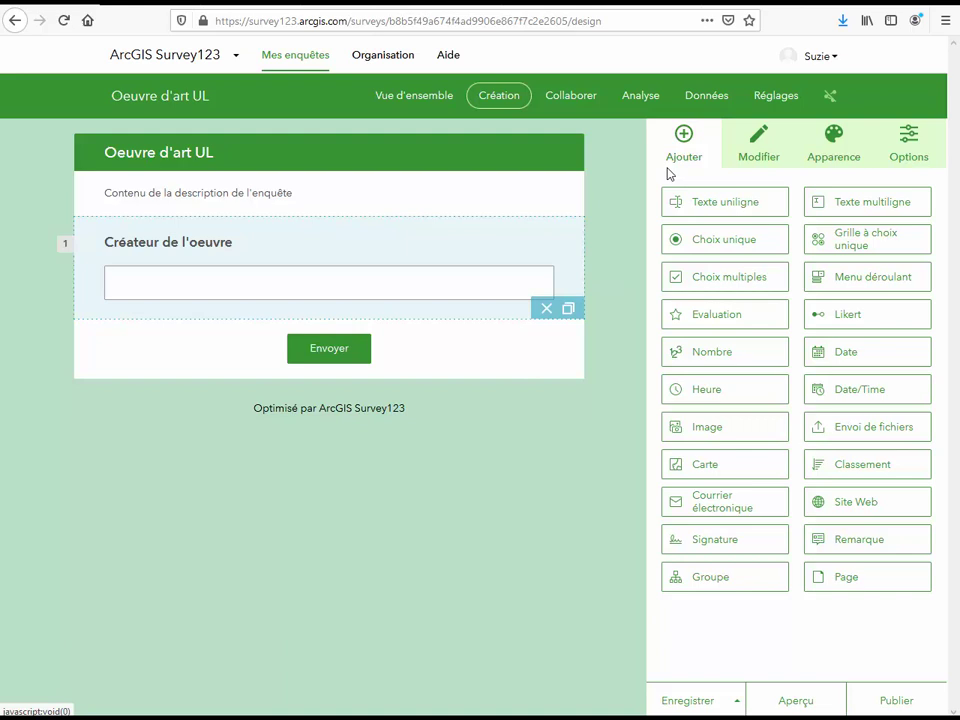
{"action": "left_click_drag", "start_coordinate": [872, 281], "coordinate": [541, 319]}
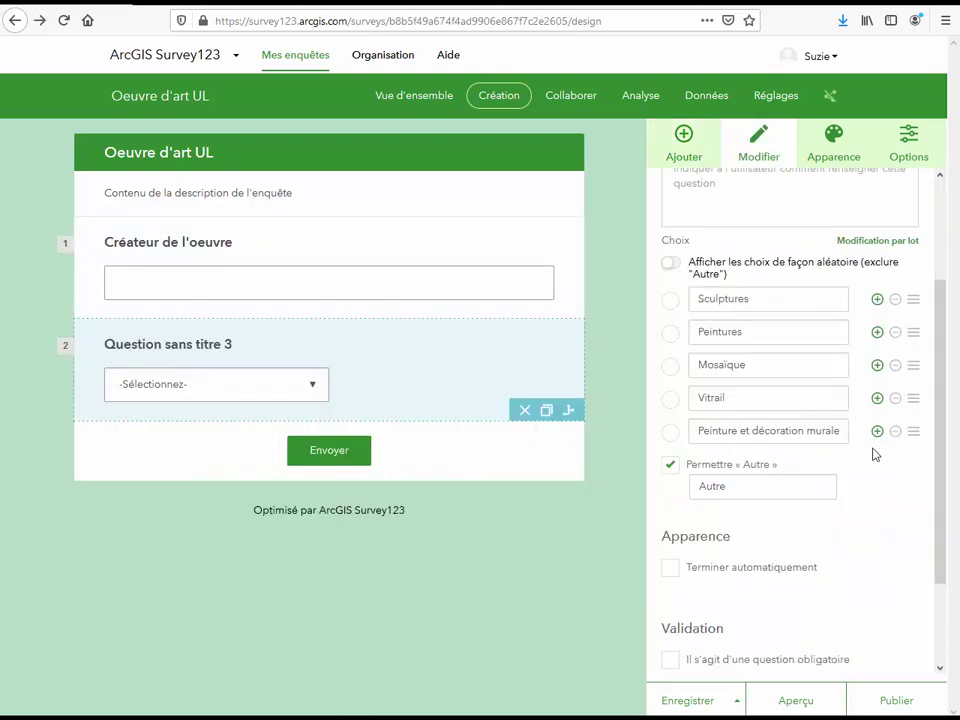
{"action": "left_click", "coordinate": [877, 431]}
{"action": "type", "text": "Tapisserie"}
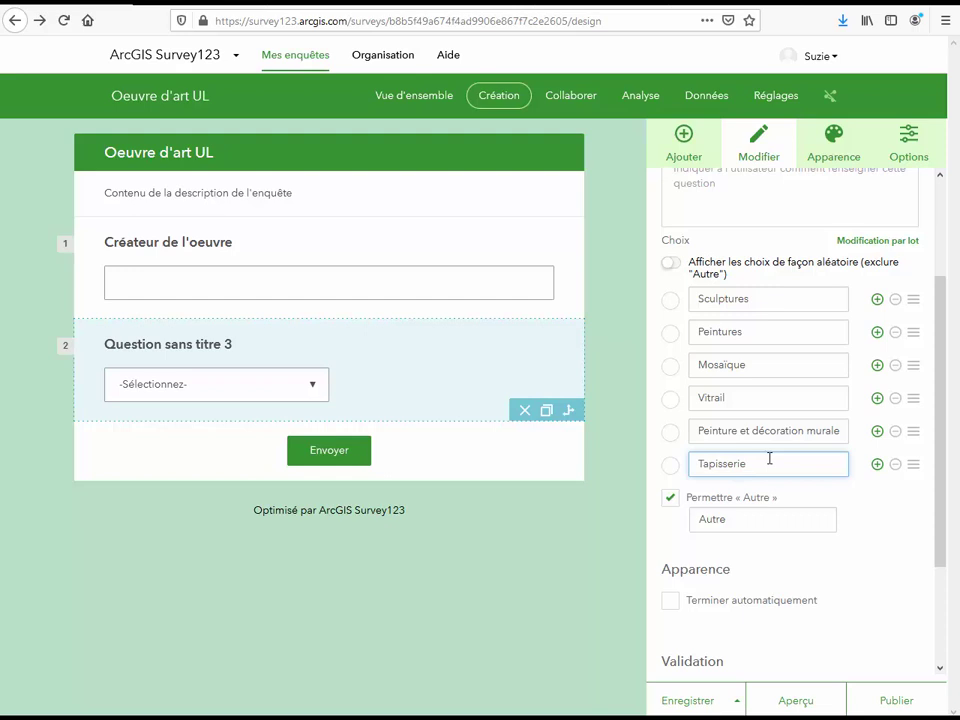
{"action": "left_click", "coordinate": [694, 148]}
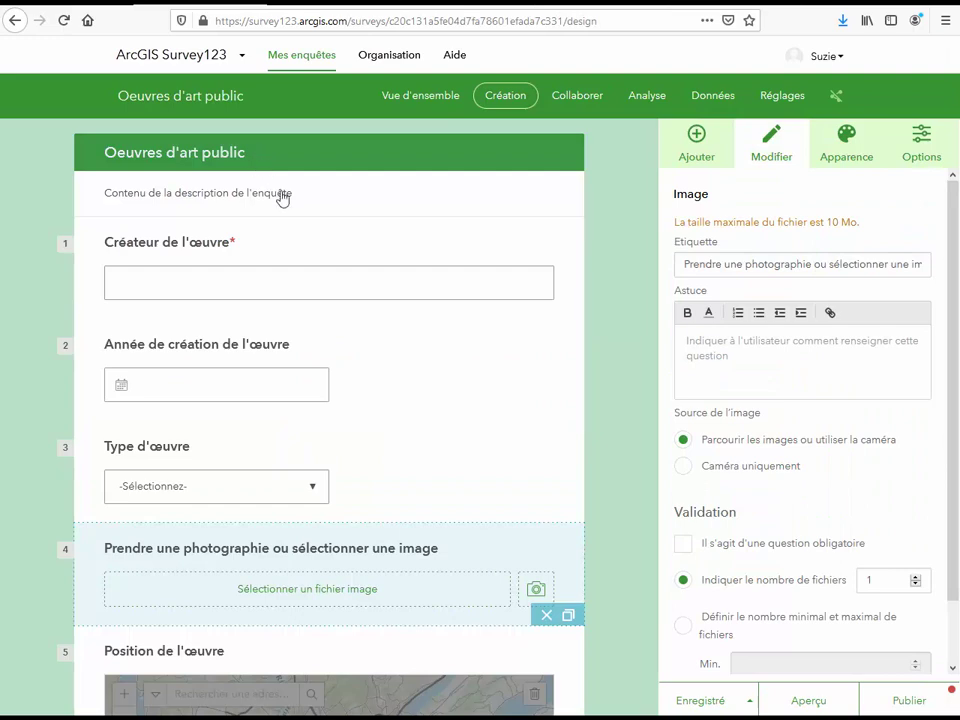
- Review the settings of the survey's creator, creation year, artwork type, photo and map position questions
{"action": "left_click", "coordinate": [274, 286]}
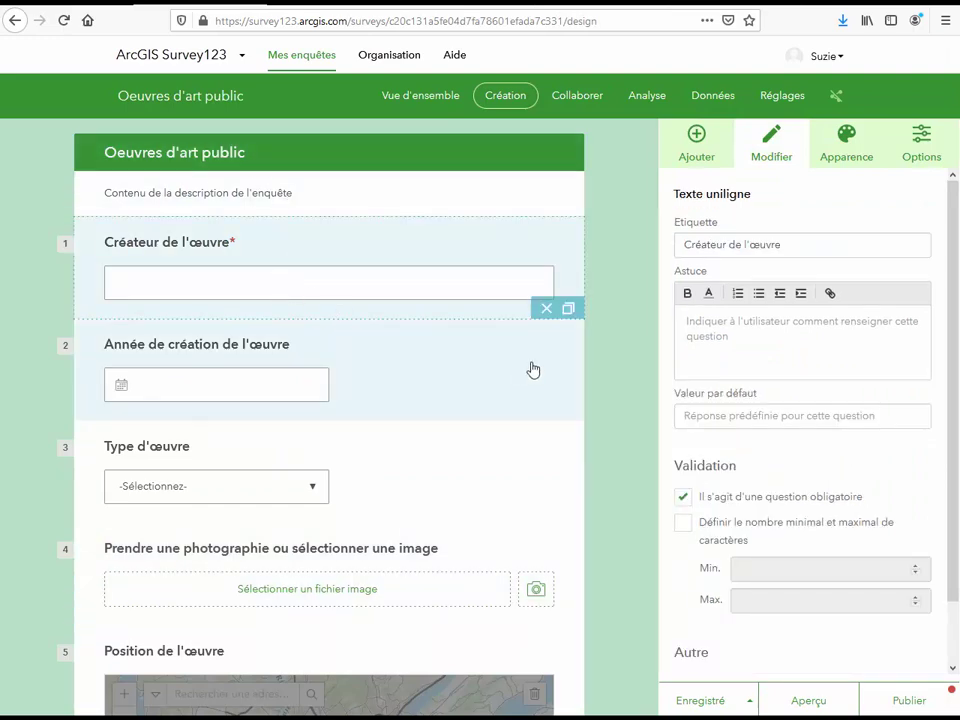
{"action": "left_click", "coordinate": [681, 495]}
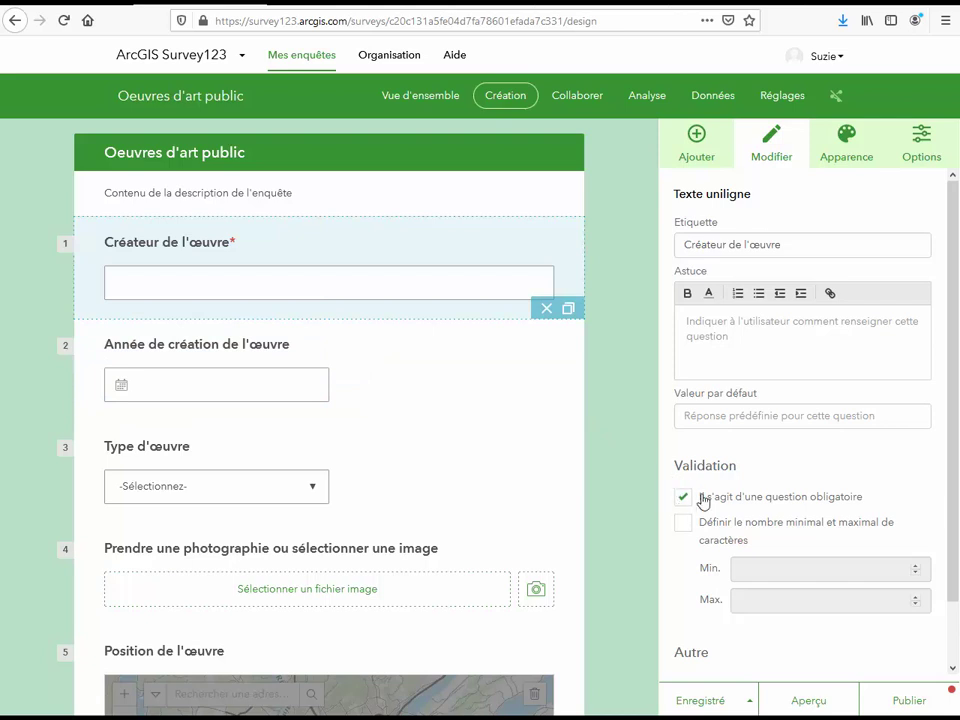
{"action": "left_click", "coordinate": [280, 395]}
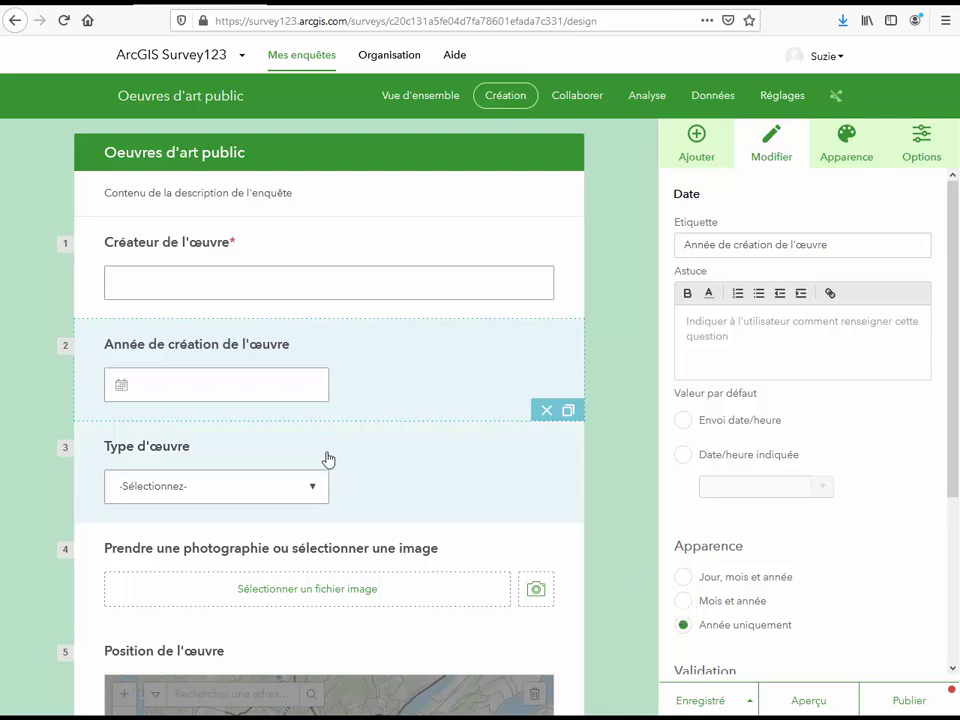
{"action": "left_click", "coordinate": [236, 467]}
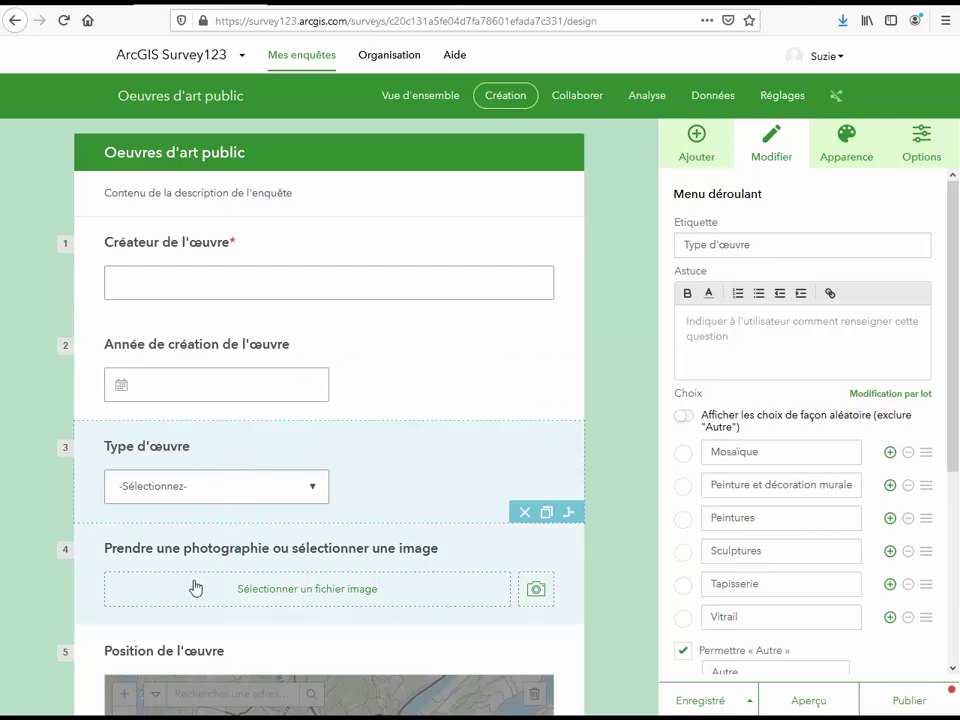
{"action": "left_click", "coordinate": [195, 587]}
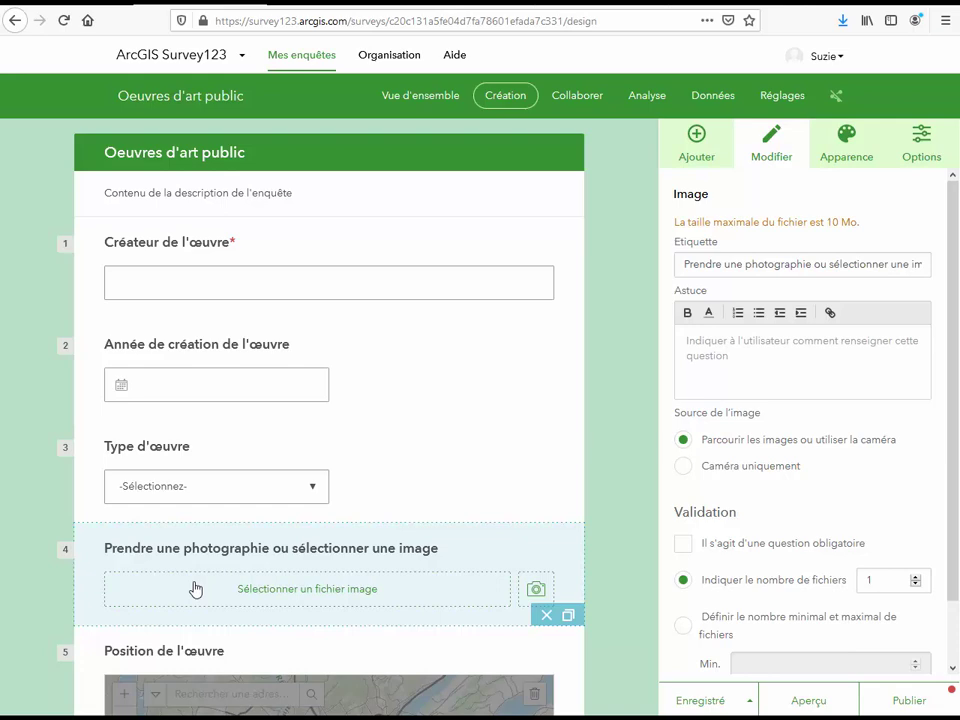
{"action": "scroll", "coordinate": [195, 589], "scroll_direction": "down", "scroll_amount": 3}
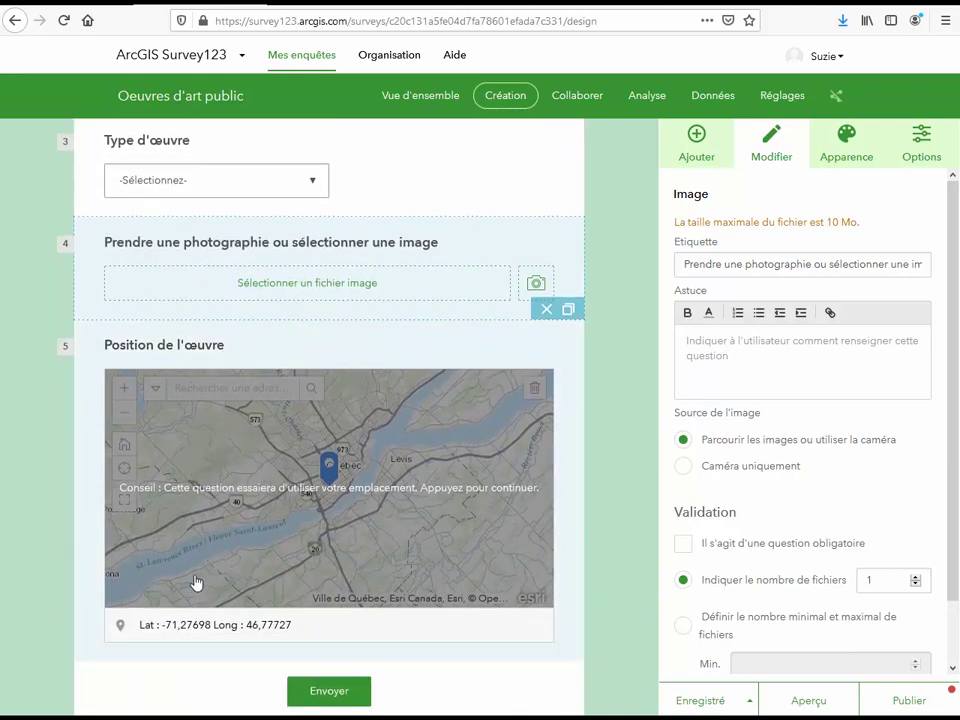
{"action": "left_click", "coordinate": [195, 578]}
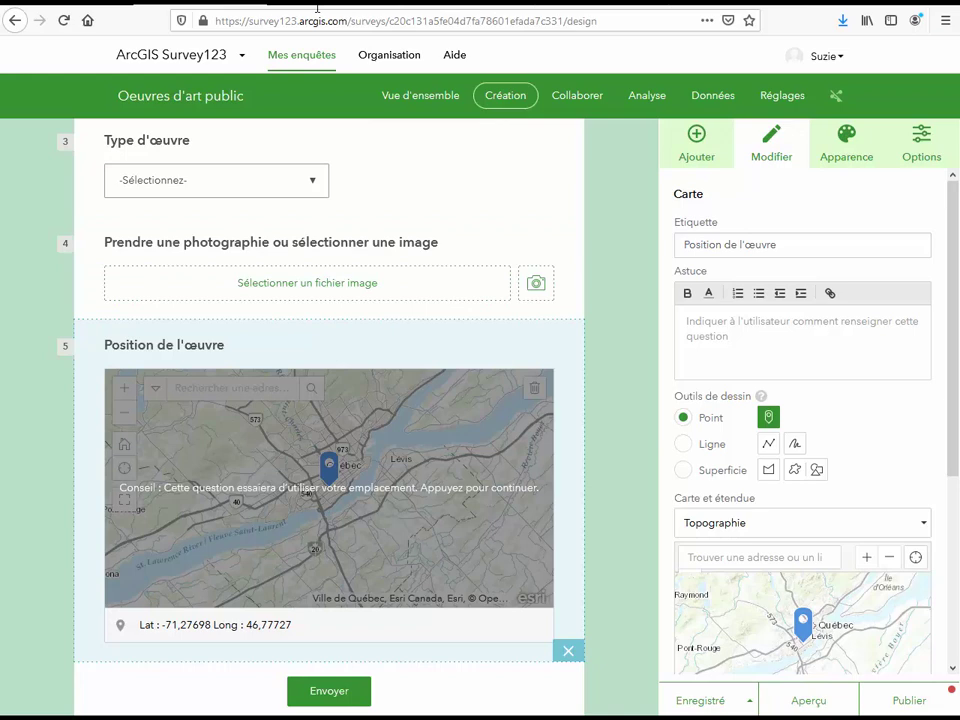
- Preview the survey, checking its creation year, artwork type, photo and position answers, then its desktop, phone and tablet layouts
{"action": "left_click", "coordinate": [808, 702]}
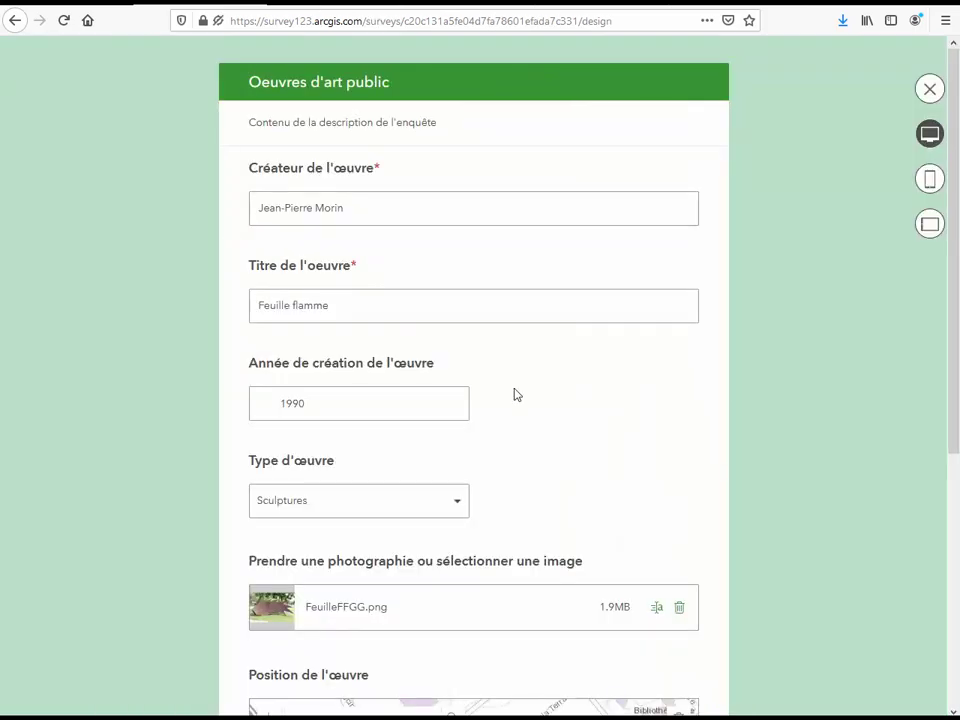
{"action": "left_click", "coordinate": [452, 403]}
{"action": "left_click", "coordinate": [440, 506]}
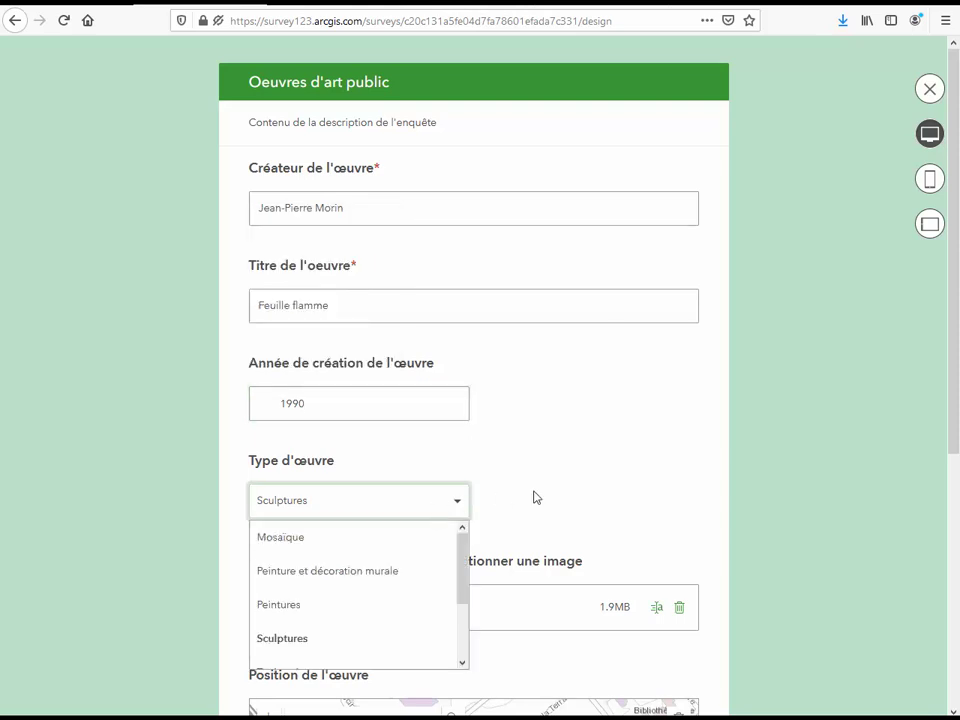
{"action": "scroll", "coordinate": [560, 510], "scroll_direction": "down", "scroll_amount": 3}
{"action": "left_click", "coordinate": [591, 441]}
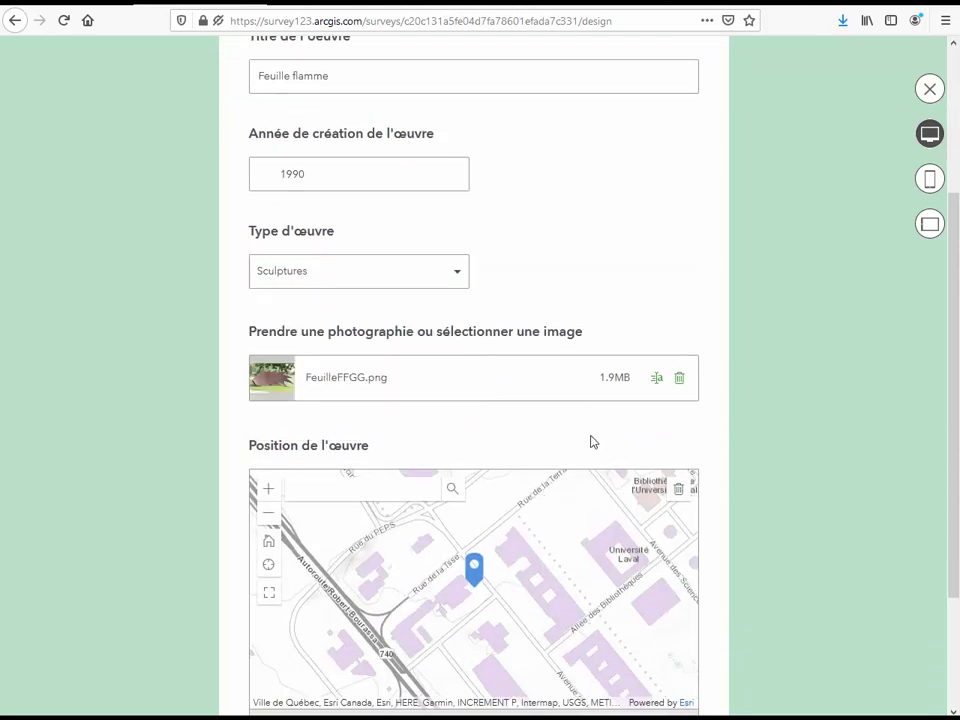
{"action": "scroll", "coordinate": [737, 197], "scroll_direction": "up", "scroll_amount": 1}
{"action": "scroll", "coordinate": [737, 197], "scroll_direction": "up", "scroll_amount": 3}
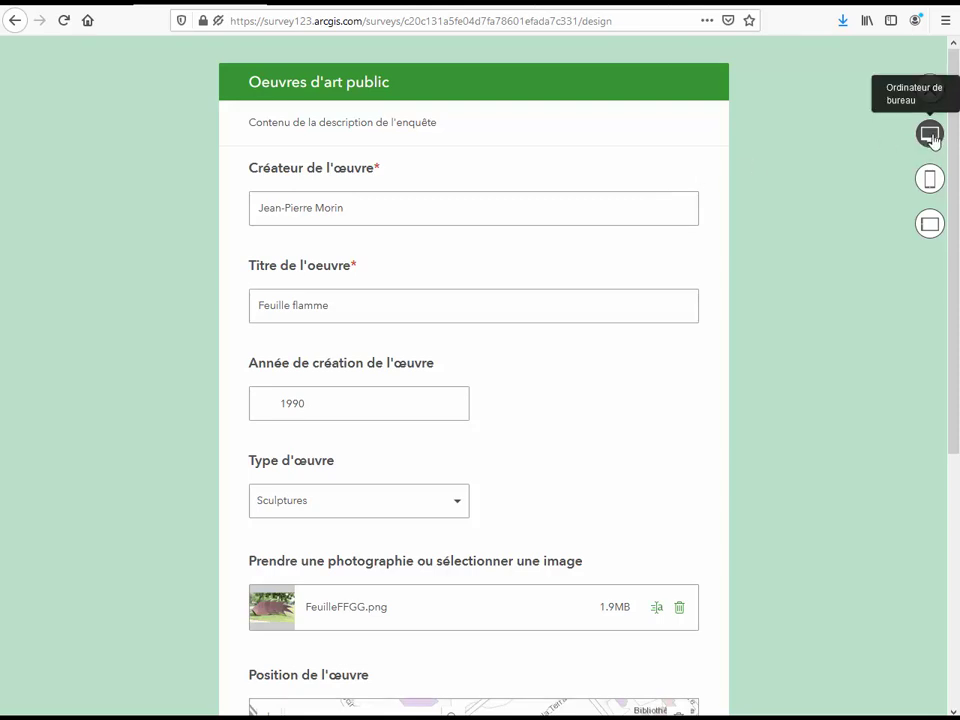
{"action": "left_click", "coordinate": [930, 181]}
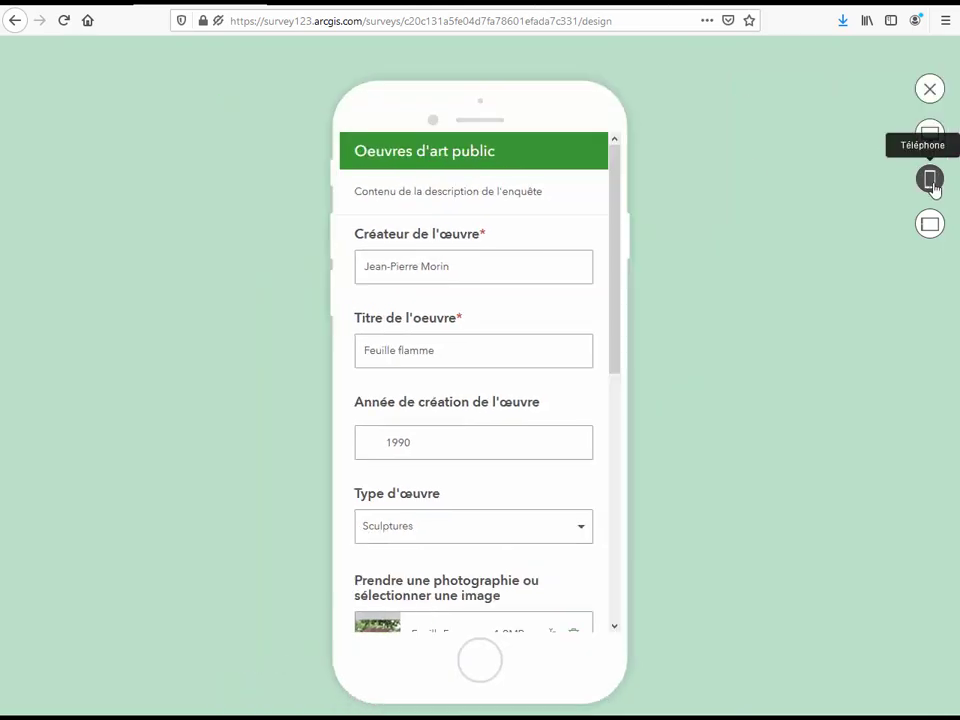
{"action": "left_click", "coordinate": [930, 224]}
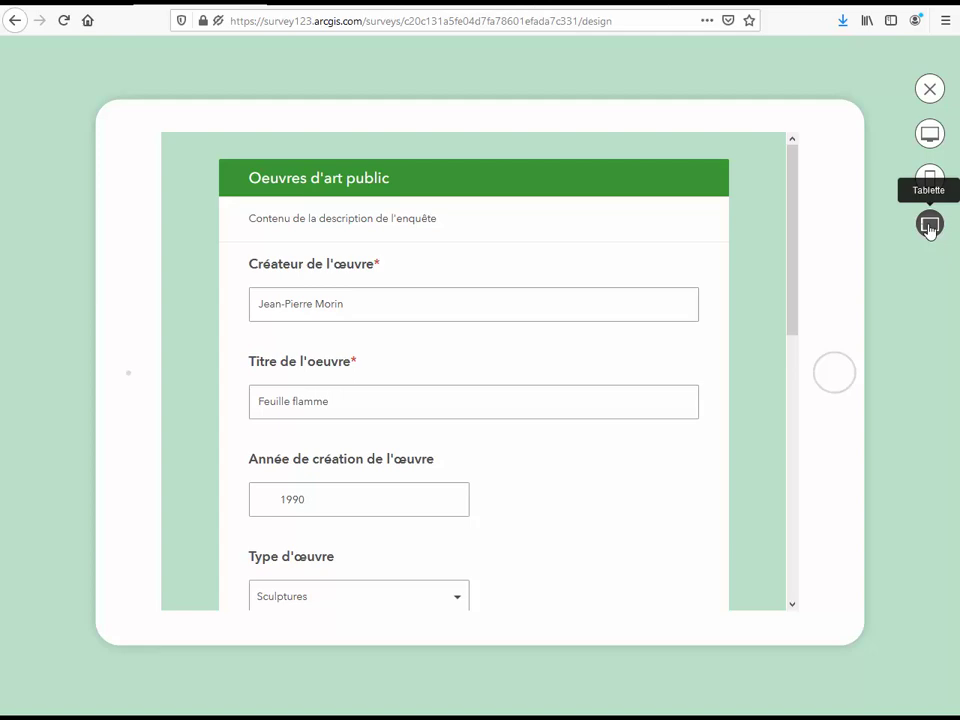
{"action": "left_click", "coordinate": [930, 90]}
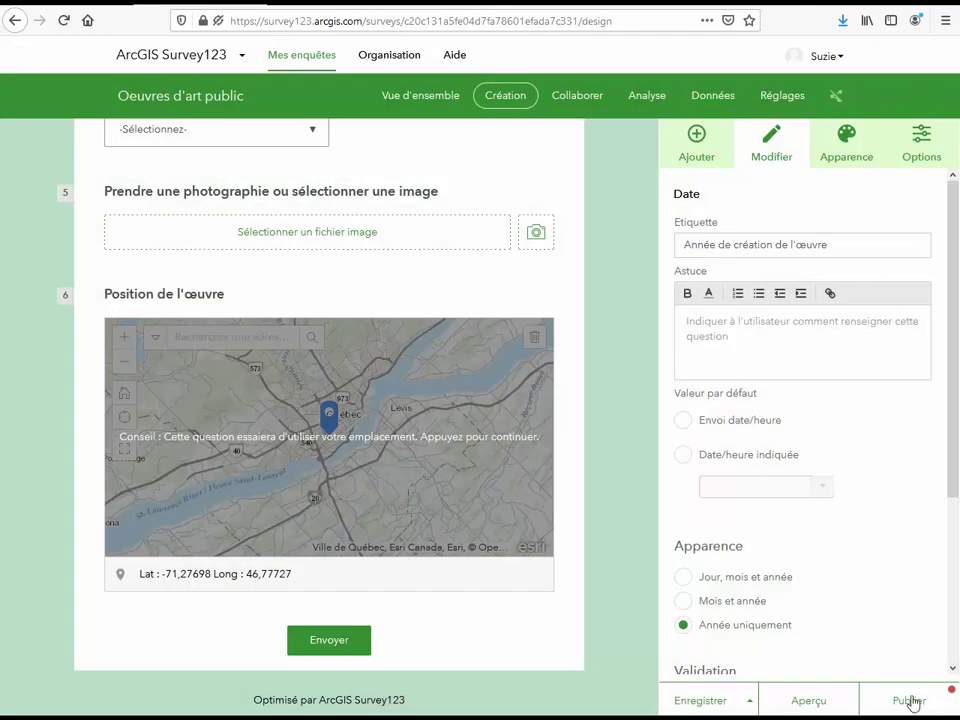
- Publish the "Oeuvres d'art public" survey and start collecting a response to it in the Survey123 mobile app
{"action": "left_click", "coordinate": [910, 701]}
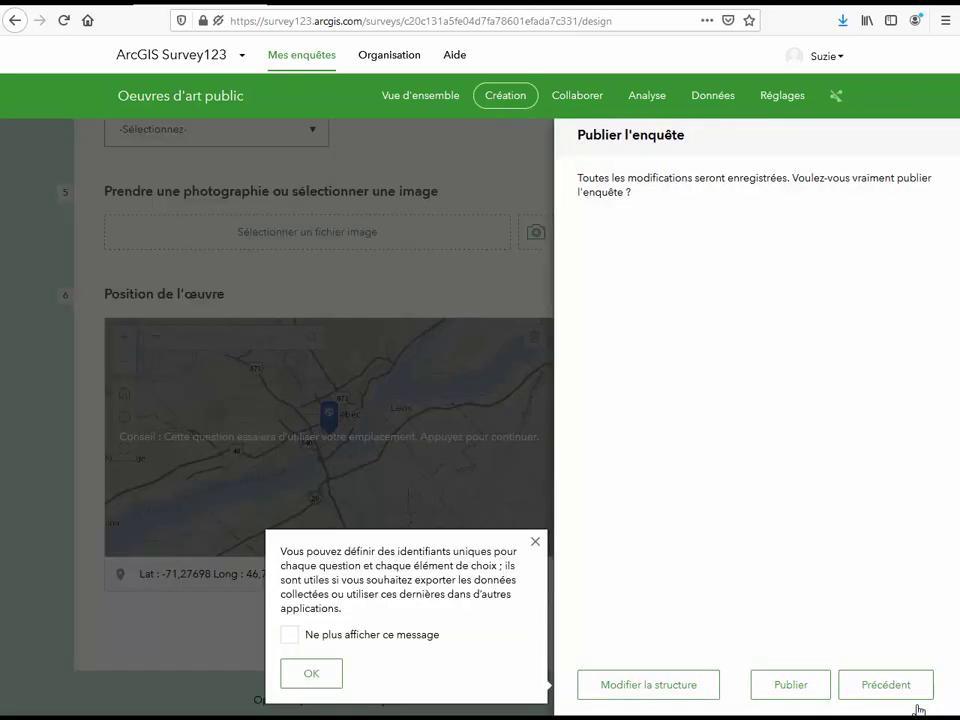
{"action": "left_click", "coordinate": [801, 690]}
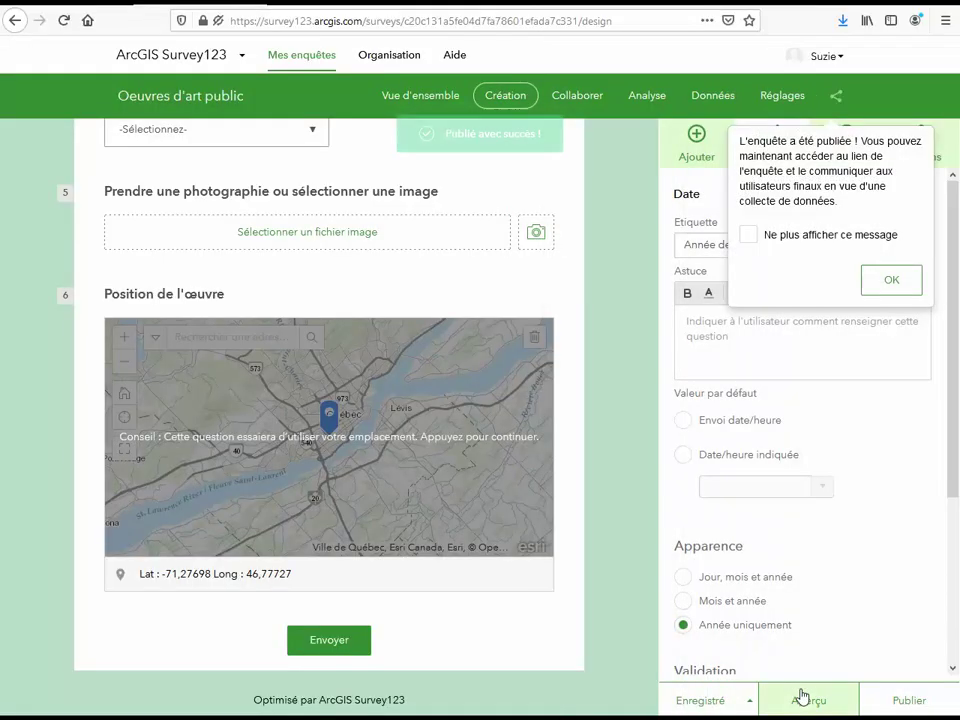
{"action": "left_click", "coordinate": [902, 286]}
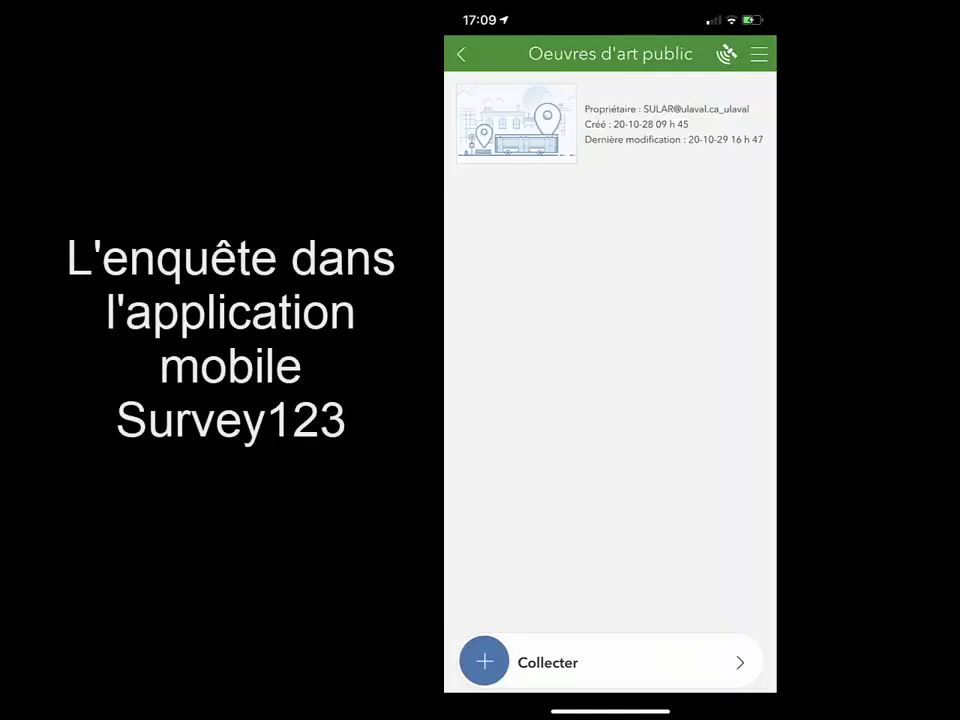
{"action": "left_click", "coordinate": [484, 661]}
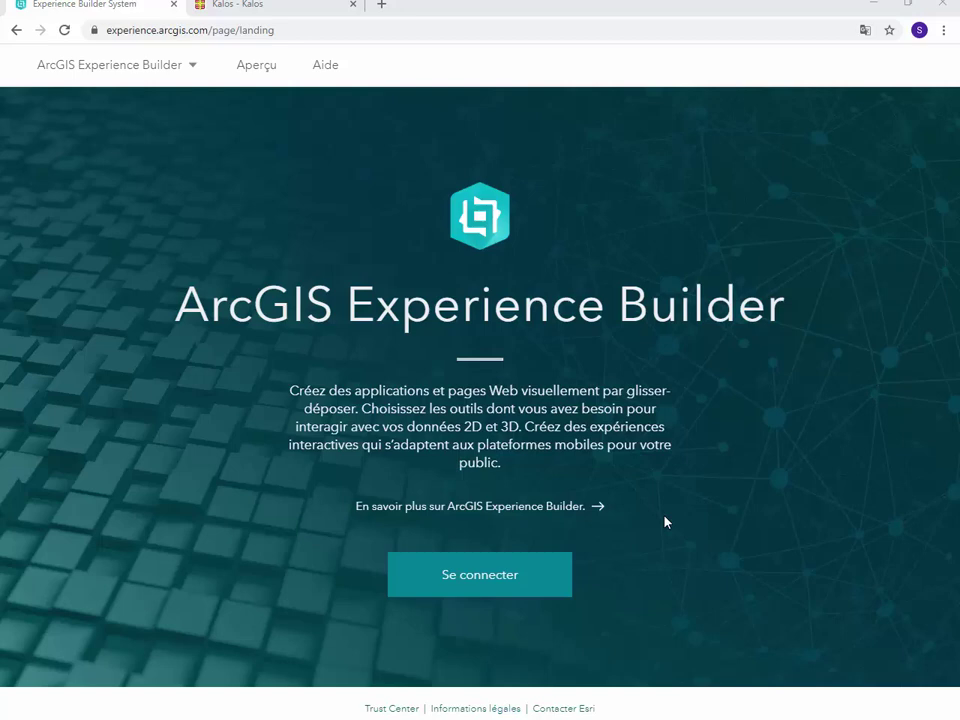
- On the Kalos site, open the "Œuvres d'art public de l'Université Laval" collection and examine its map of artwork locations
{"action": "left_click", "coordinate": [307, 16]}
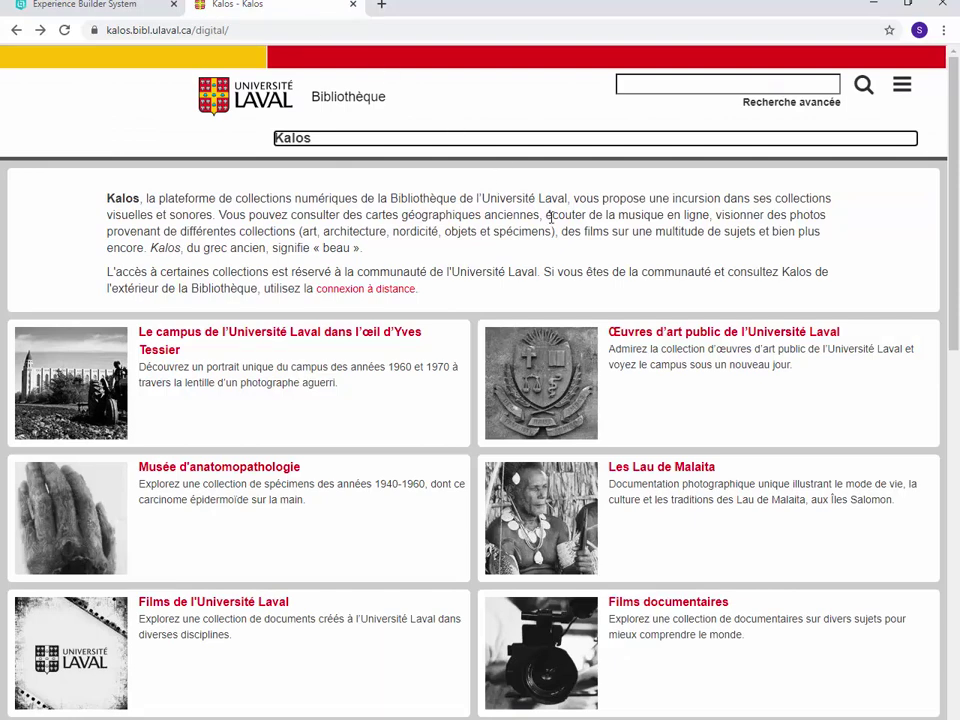
{"action": "left_click", "coordinate": [745, 339]}
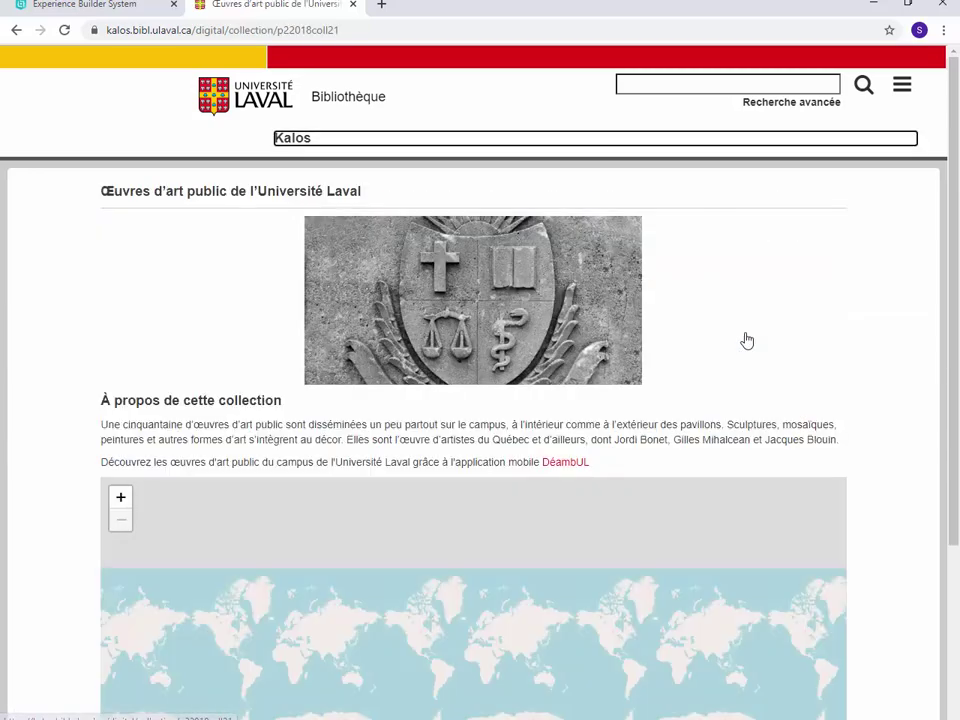
{"action": "scroll", "coordinate": [670, 476], "scroll_direction": "down", "scroll_amount": 3}
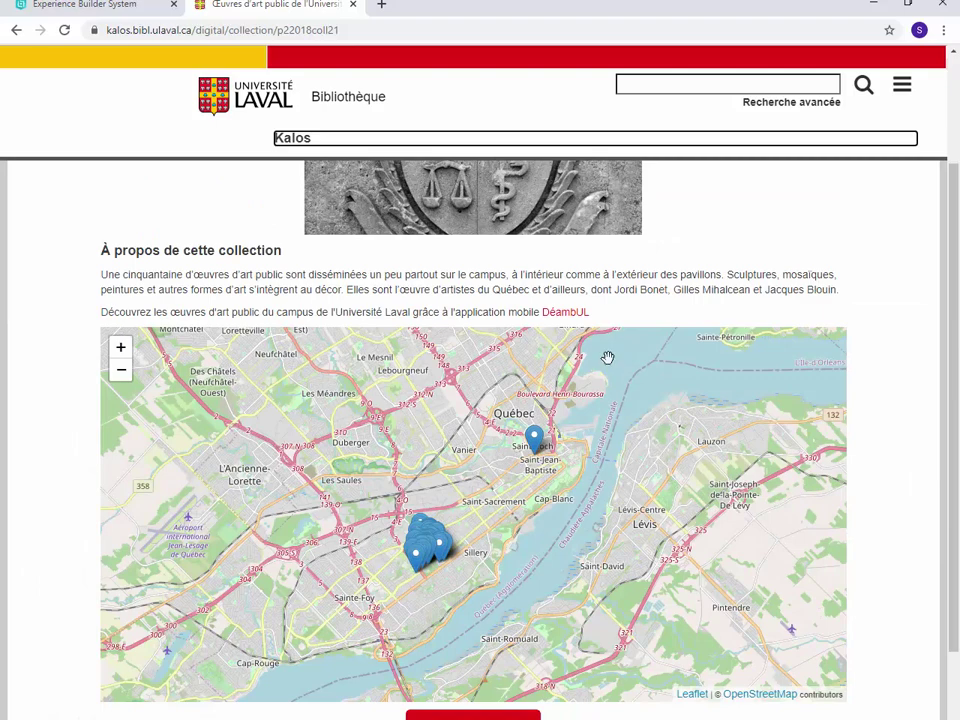
{"action": "left_click", "coordinate": [536, 448]}
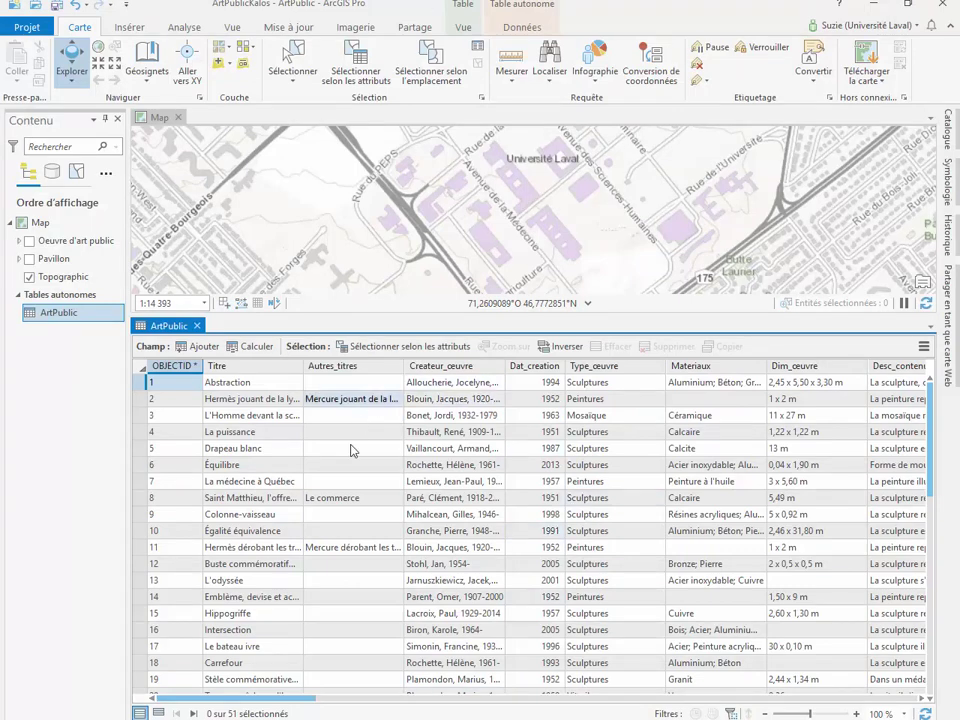
- In ArcGIS Pro, examine the ArtPublic table's creator, latitude and longitude fields
{"action": "left_click", "coordinate": [450, 415]}
{"action": "left_click", "coordinate": [474, 449]}
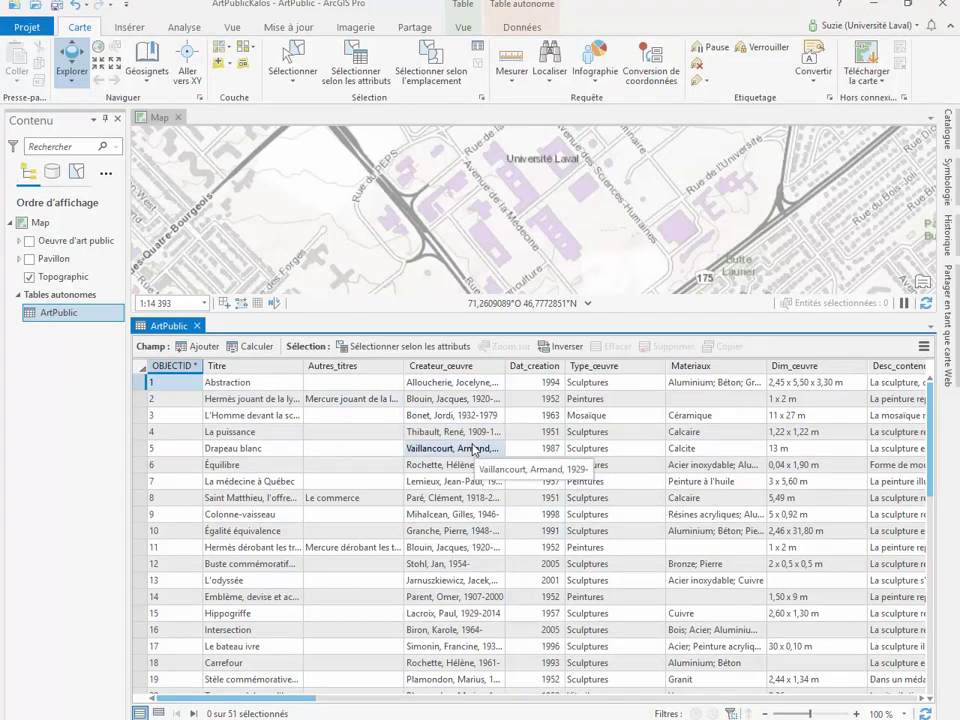
{"action": "left_click_drag", "start_coordinate": [297, 702], "coordinate": [412, 708]}
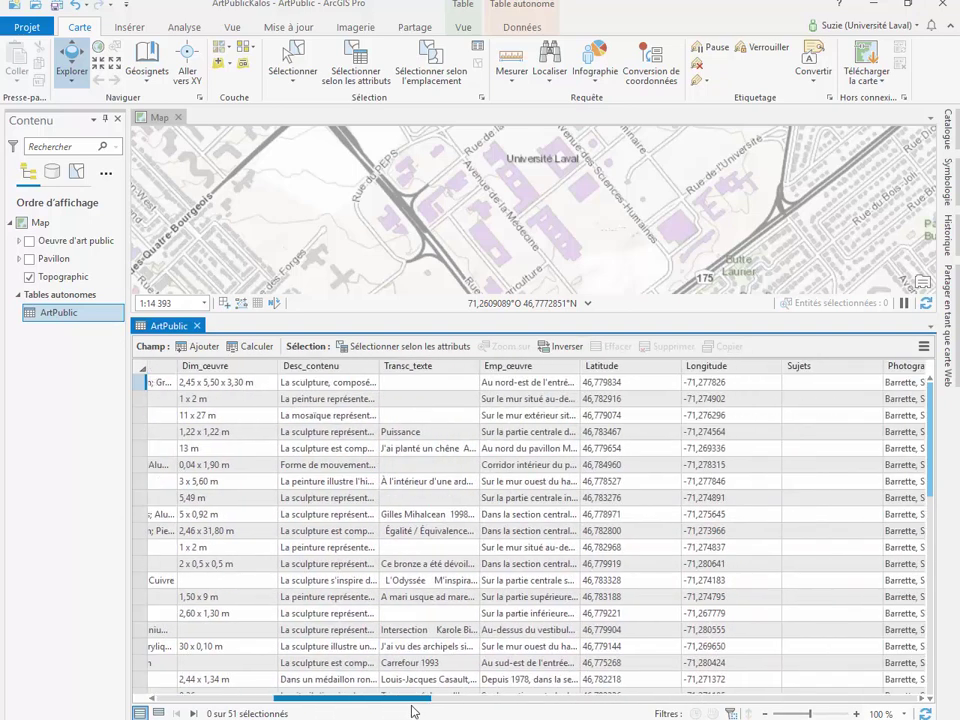
{"action": "left_click", "coordinate": [643, 416]}
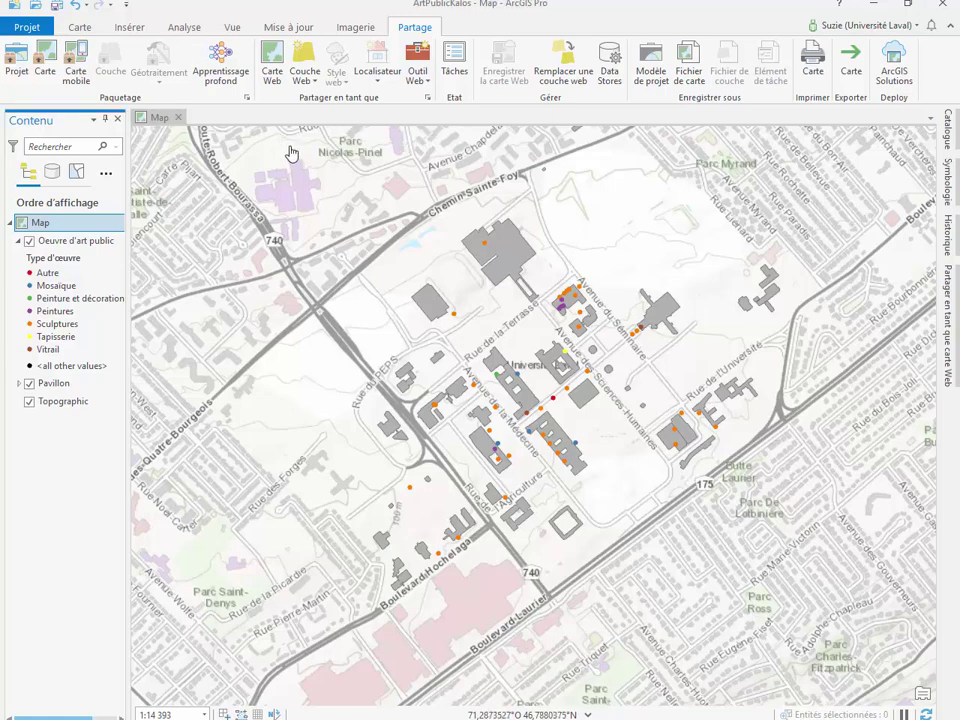
- Share the map as web map "Oeuvre_Art_Public", tagged "Art public" and "Université Laval", copying all data as exploratory, with a summary of the digital collections
{"action": "left_click", "coordinate": [273, 62]}
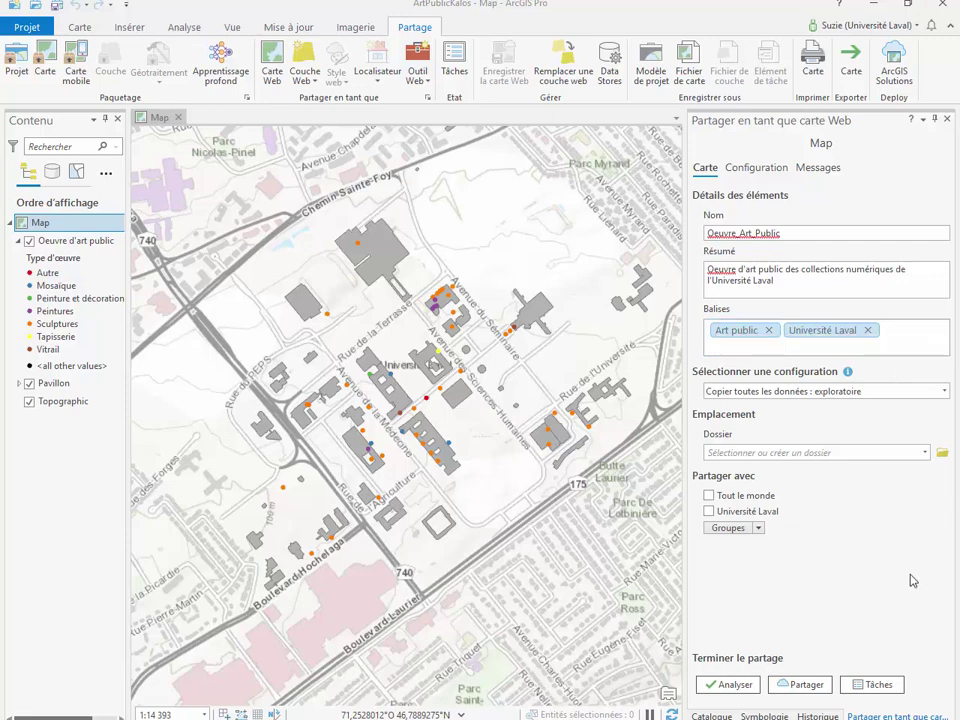
{"action": "left_click", "coordinate": [807, 686]}
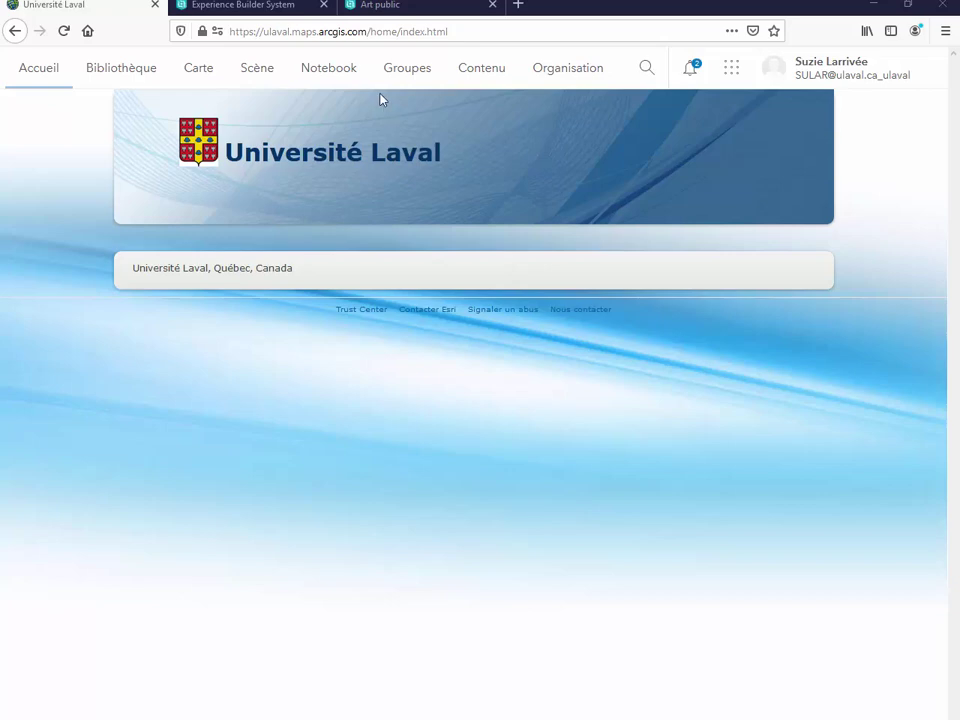
- In ArcGIS Online, find the Oeuvre_Art_Public web map in the personal content and open it in Map Viewer
{"action": "left_click", "coordinate": [481, 67]}
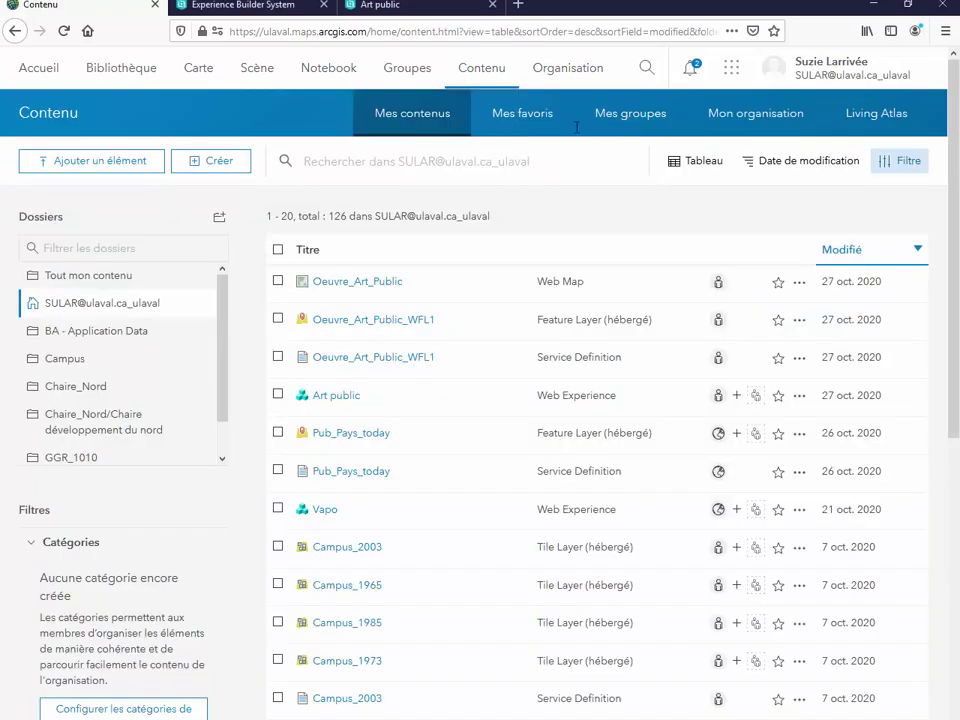
{"action": "left_click", "coordinate": [490, 324]}
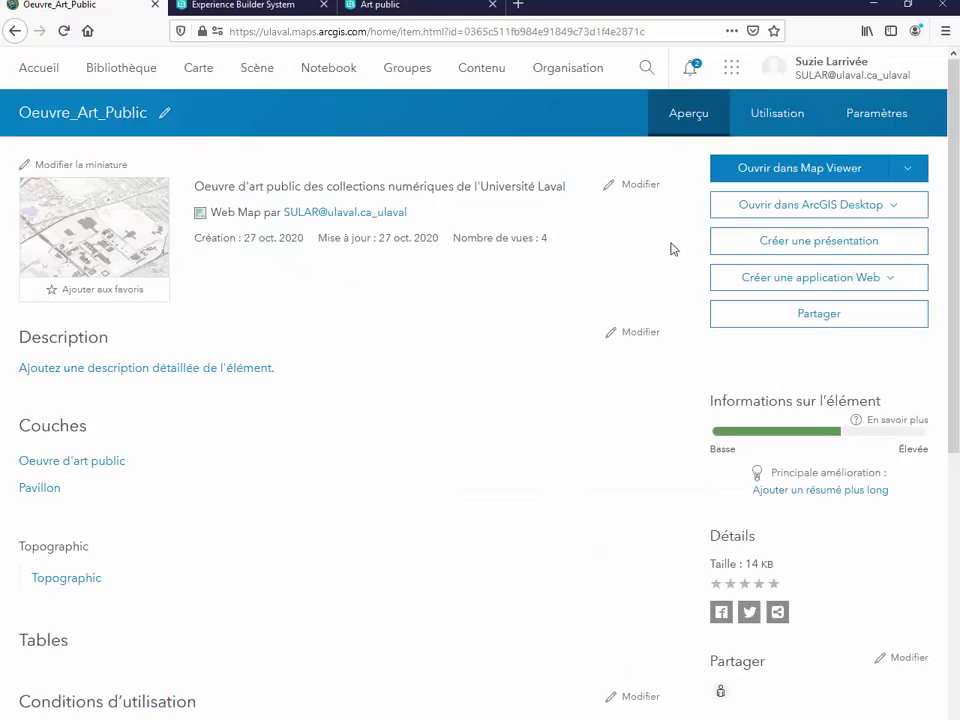
{"action": "left_click", "coordinate": [767, 172]}
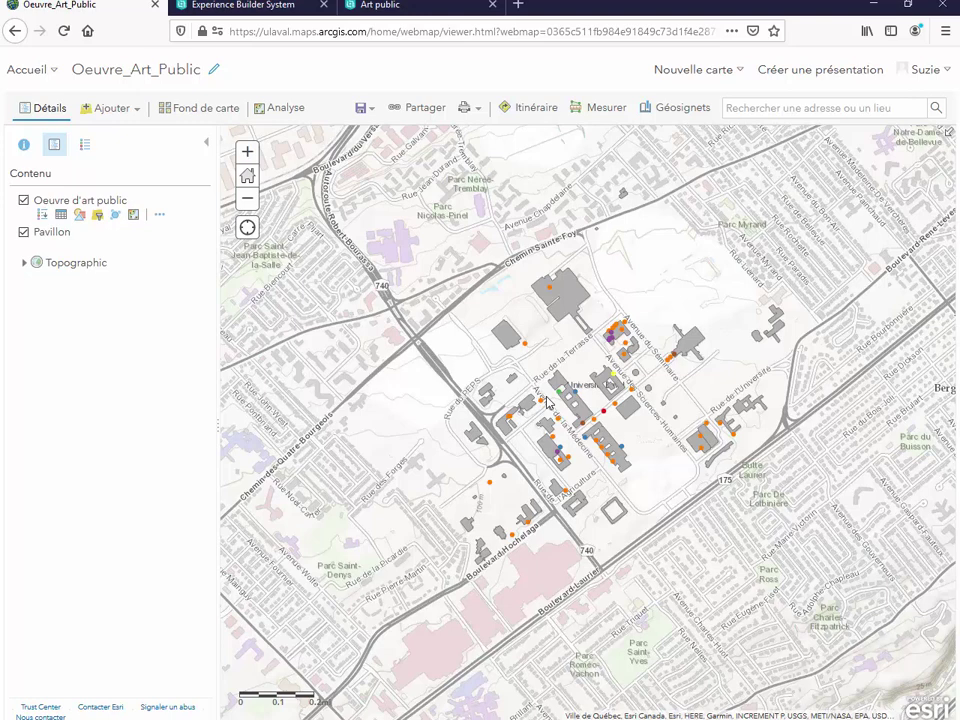
- Configure the Oeuvre d'art public layer's pop-up so its title uses only the {Createur_œuvre} field
{"action": "mouse_move", "coordinate": [111, 247]}
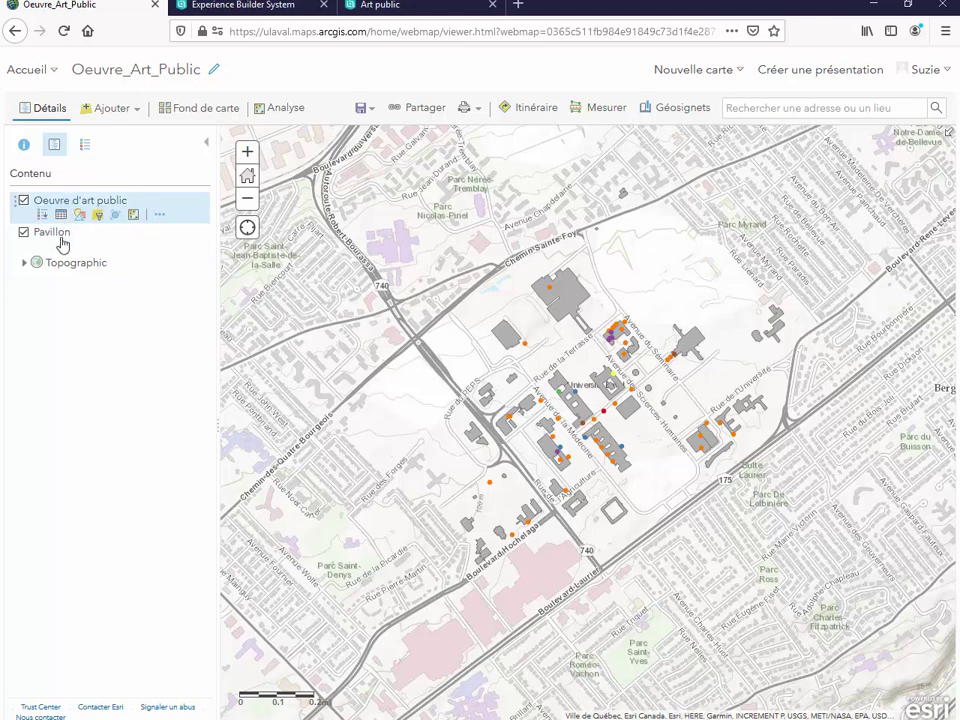
{"action": "left_click", "coordinate": [161, 216]}
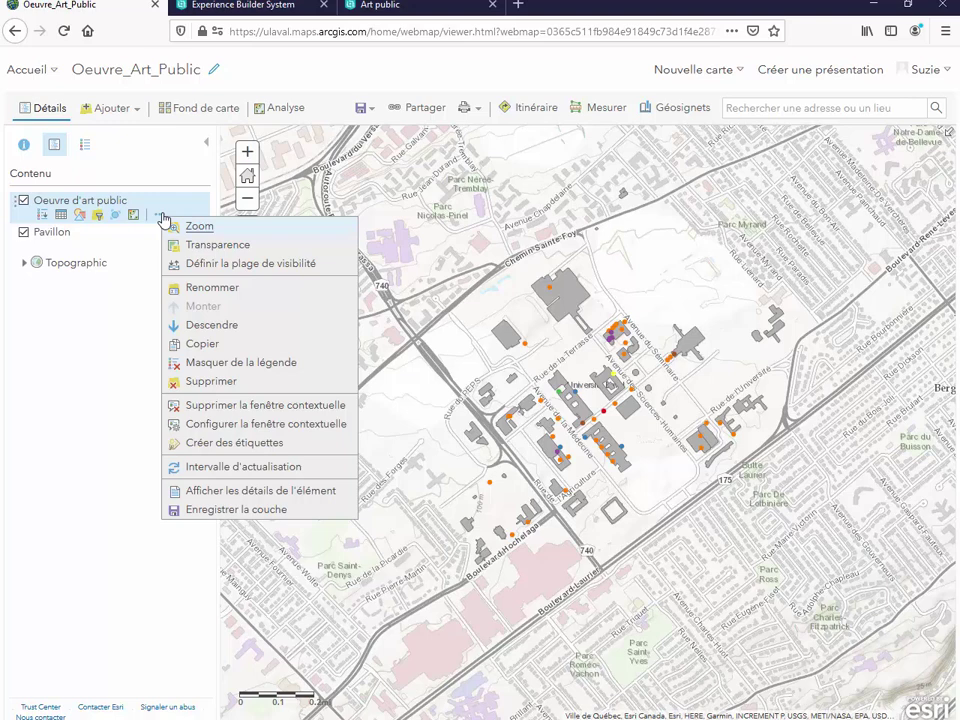
{"action": "left_click", "coordinate": [248, 425]}
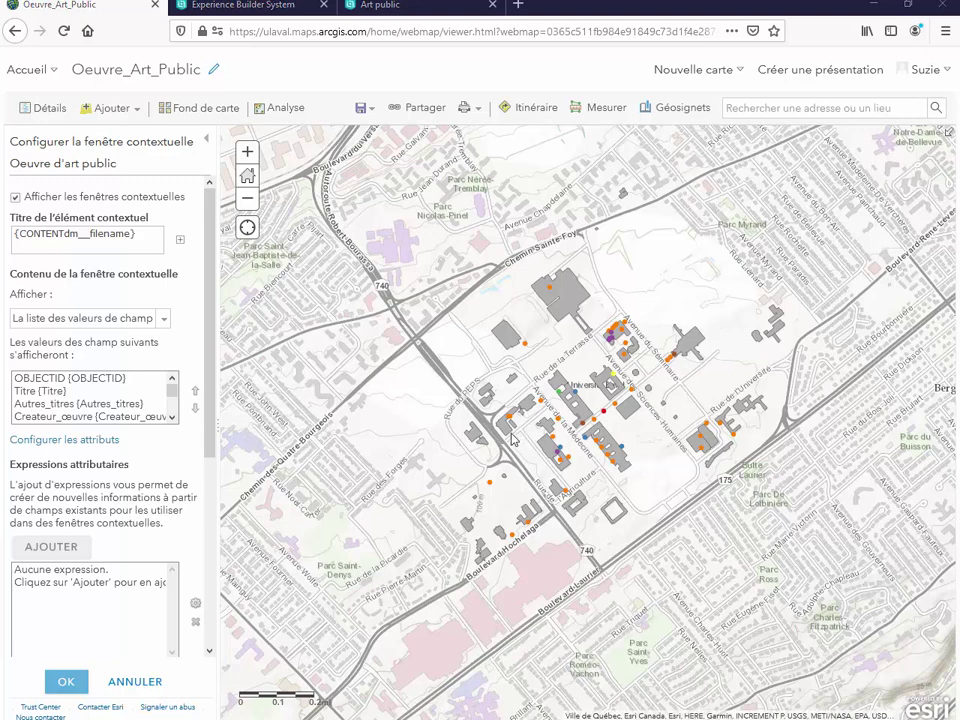
{"action": "left_click", "coordinate": [180, 241]}
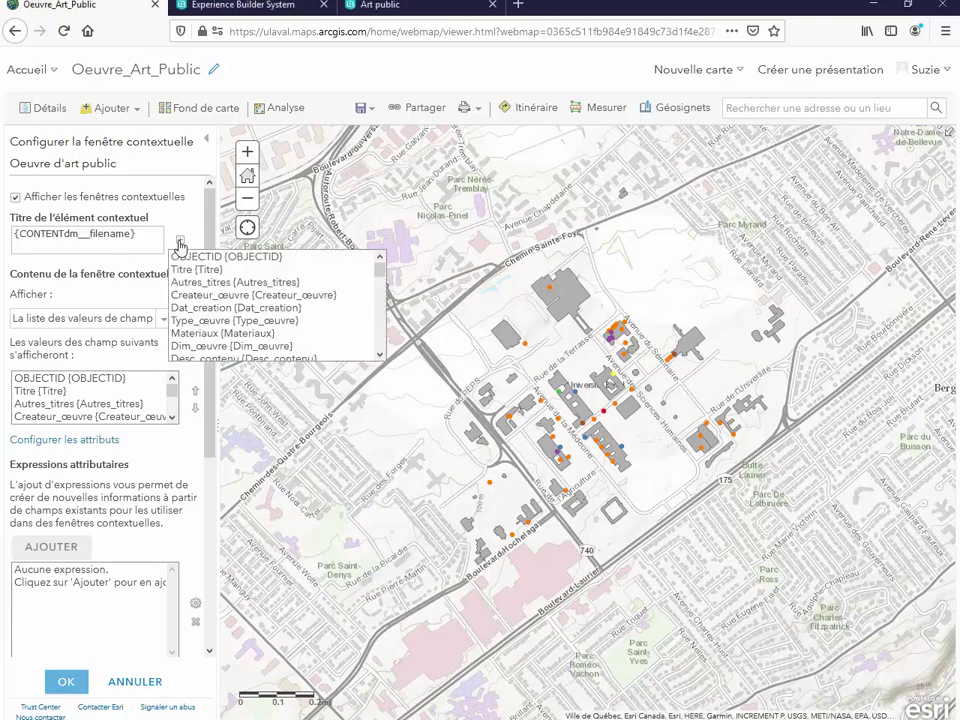
{"action": "left_click", "coordinate": [190, 295]}
{"action": "left_click_drag", "start_coordinate": [141, 235], "coordinate": [11, 234]}
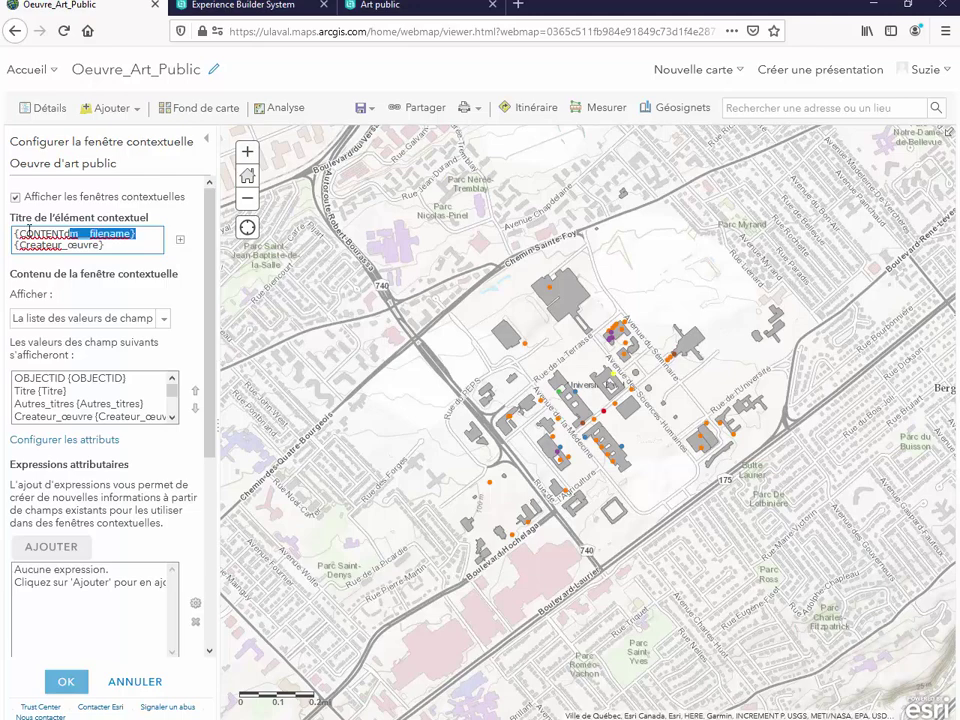
{"action": "key", "text": "BackSpace"}
- Limit the pop-up attributes to Titre and Dat_creation, and set the Dat_creation alias to "Date"
{"action": "left_click", "coordinate": [66, 440]}
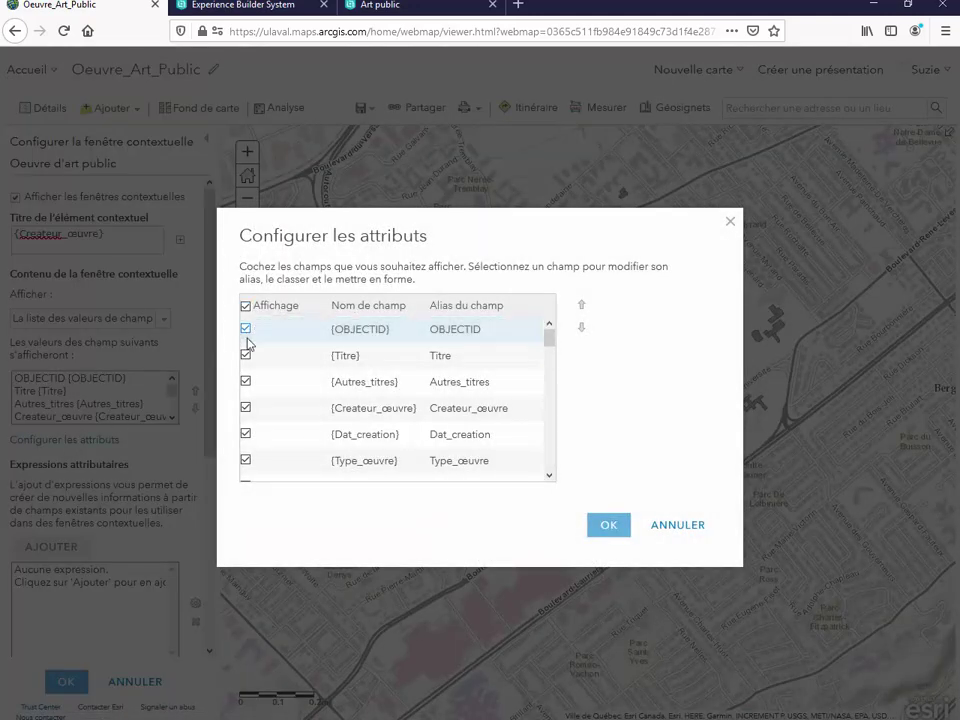
{"action": "left_click", "coordinate": [245, 306]}
{"action": "left_click", "coordinate": [245, 356]}
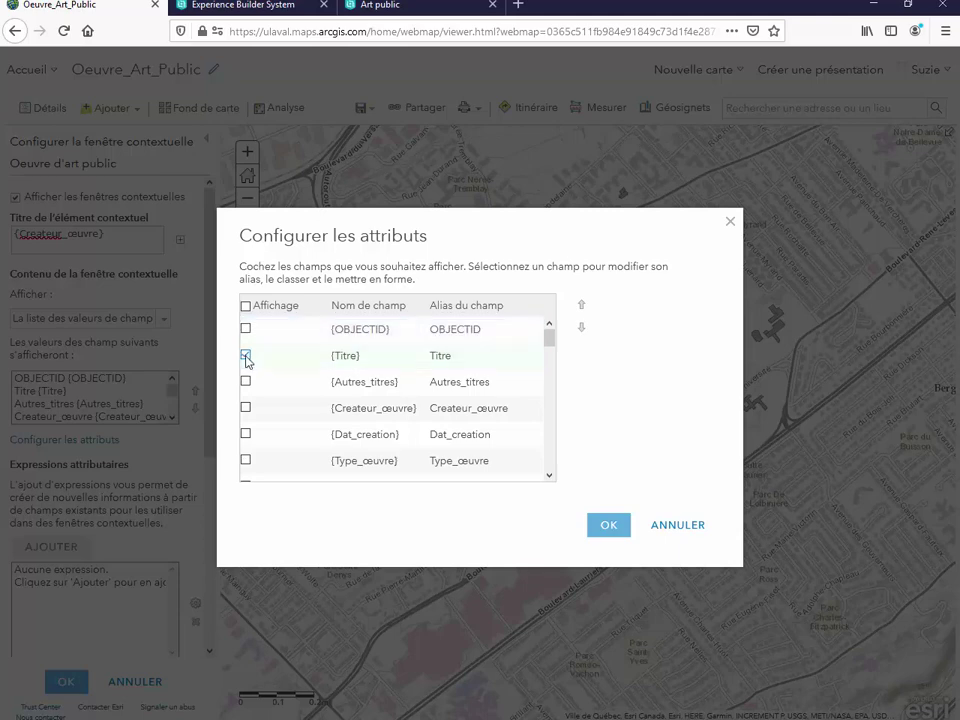
{"action": "left_click", "coordinate": [245, 434]}
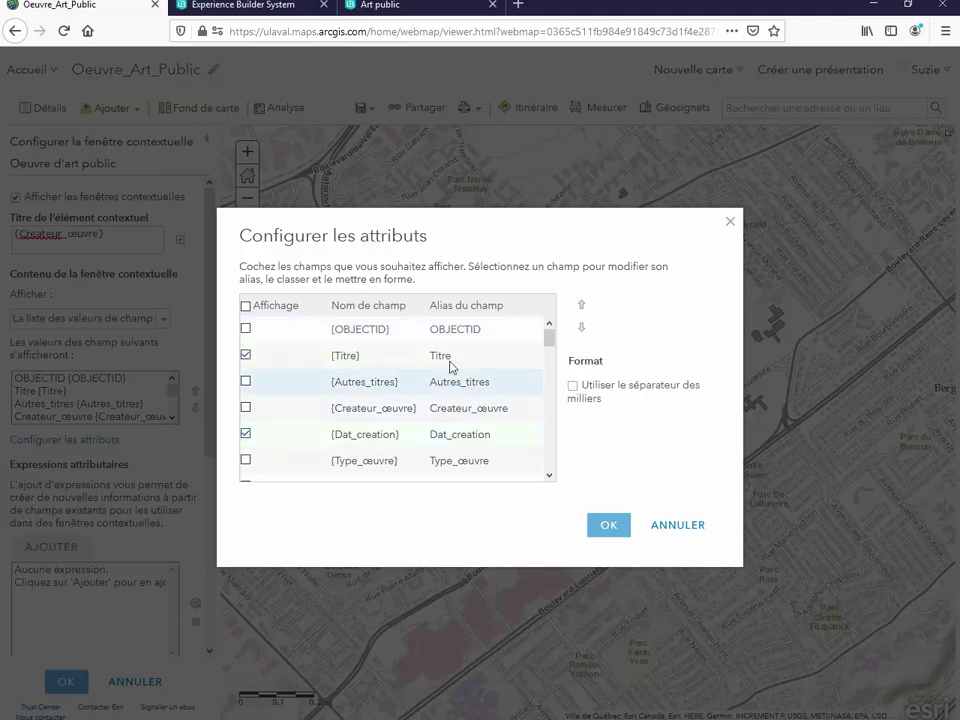
{"action": "left_click", "coordinate": [488, 435]}
{"action": "type", "text": "Date"}
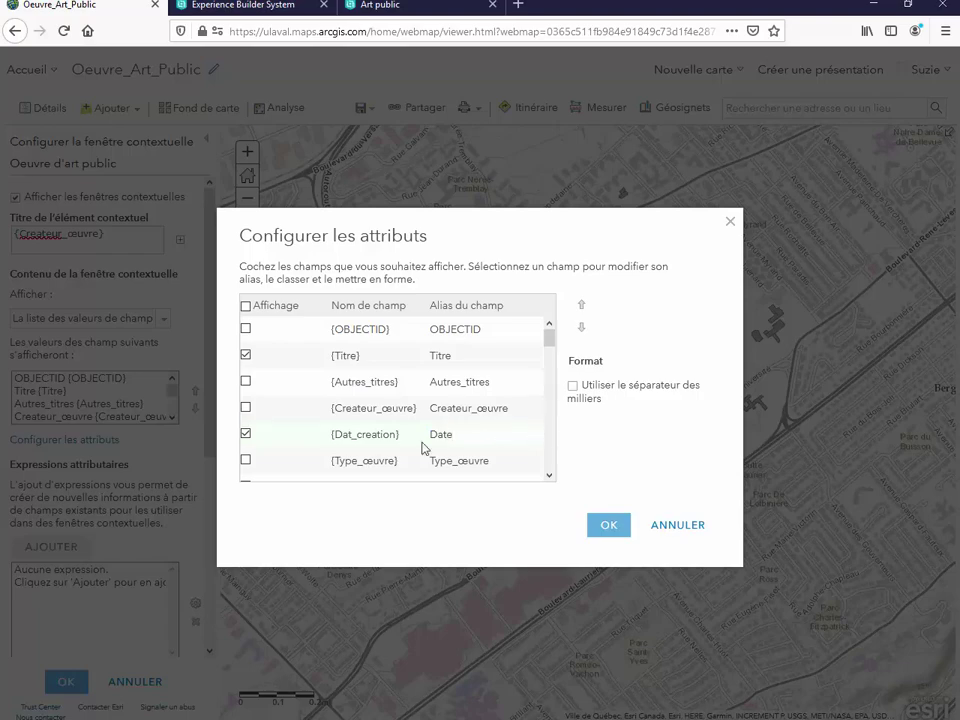
{"action": "left_click", "coordinate": [607, 530]}
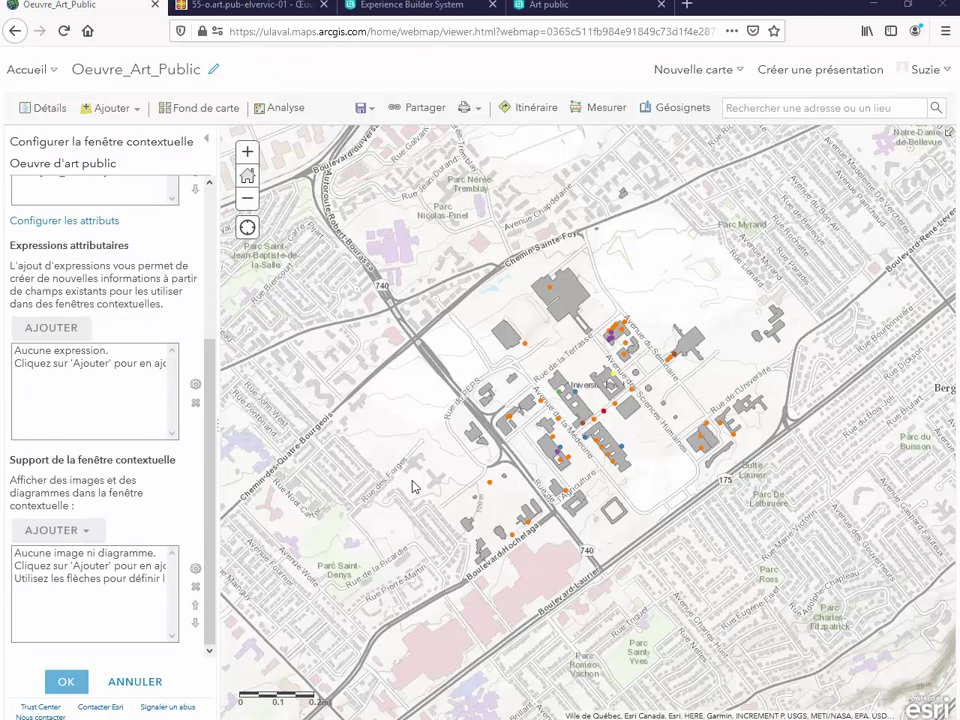
- Add an image to the pop-up media with the {URL_image} field as its URL
{"action": "left_click", "coordinate": [49, 532]}
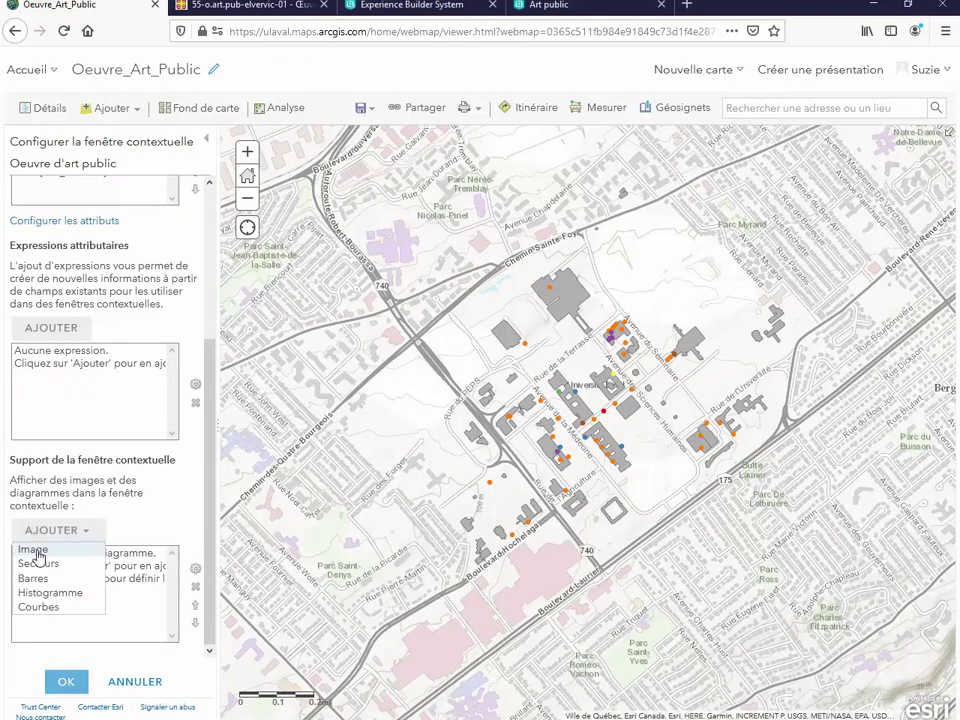
{"action": "left_click", "coordinate": [36, 551]}
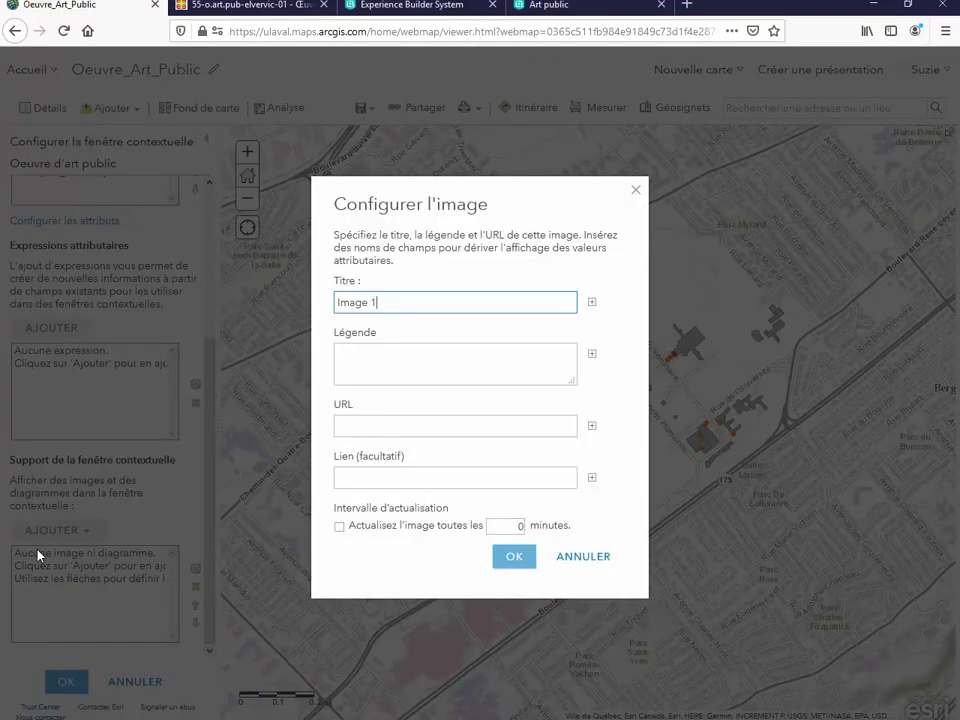
{"action": "left_click", "coordinate": [593, 427]}
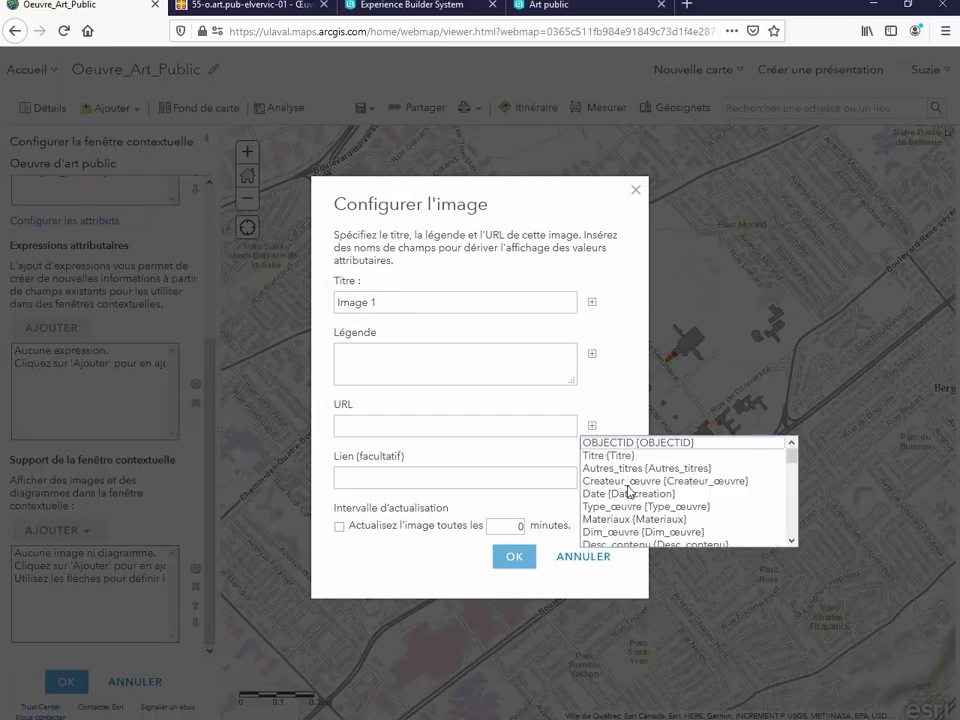
{"action": "scroll", "coordinate": [615, 478], "scroll_direction": "down", "scroll_amount": 8}
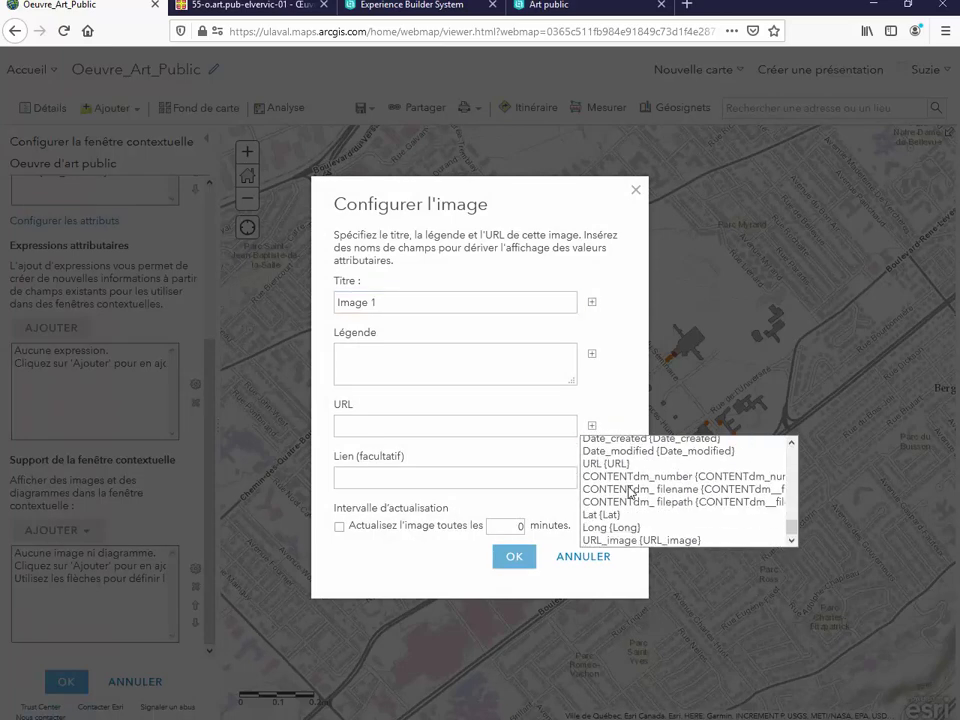
{"action": "left_click", "coordinate": [622, 540]}
- Link the pop-up image to the {URL} field, clear its title, and apply the pop-up configuration
{"action": "left_click", "coordinate": [447, 478]}
{"action": "left_click", "coordinate": [592, 478]}
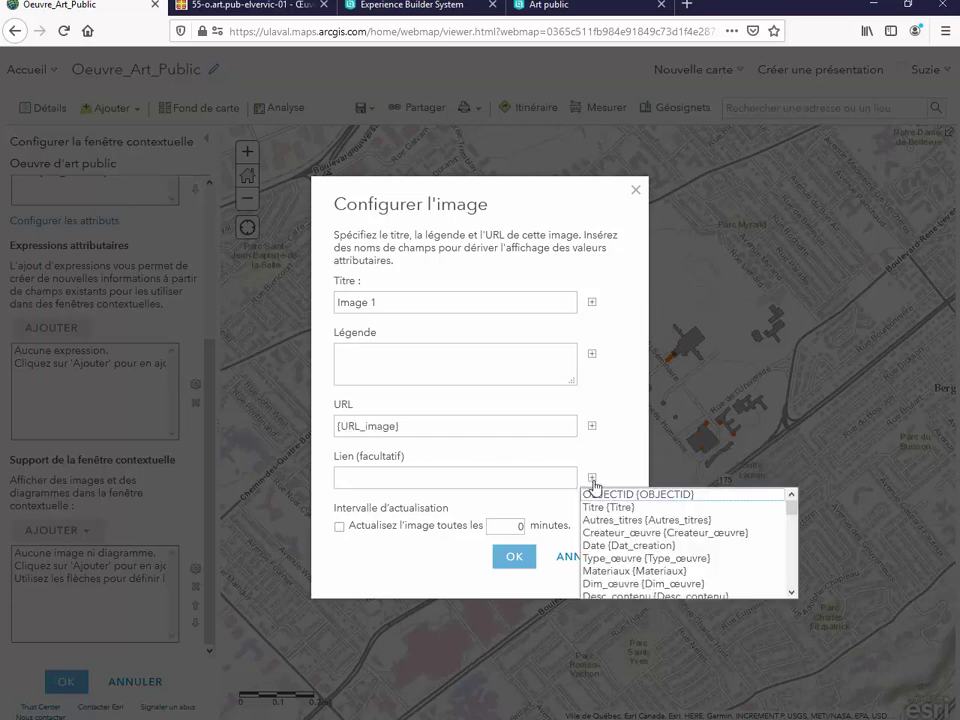
{"action": "scroll", "coordinate": [641, 531], "scroll_direction": "down", "scroll_amount": 8}
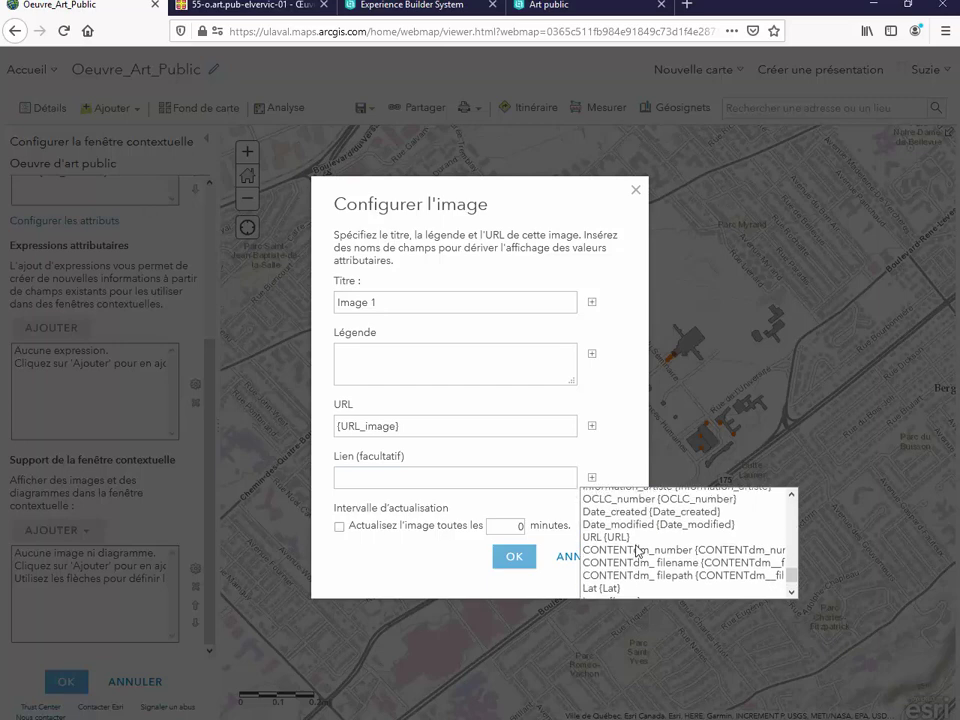
{"action": "scroll", "coordinate": [636, 551], "scroll_direction": "up", "scroll_amount": 2}
{"action": "left_click", "coordinate": [600, 592]}
{"action": "left_click_drag", "start_coordinate": [389, 297], "coordinate": [294, 308]}
{"action": "key", "text": "BackSpace"}
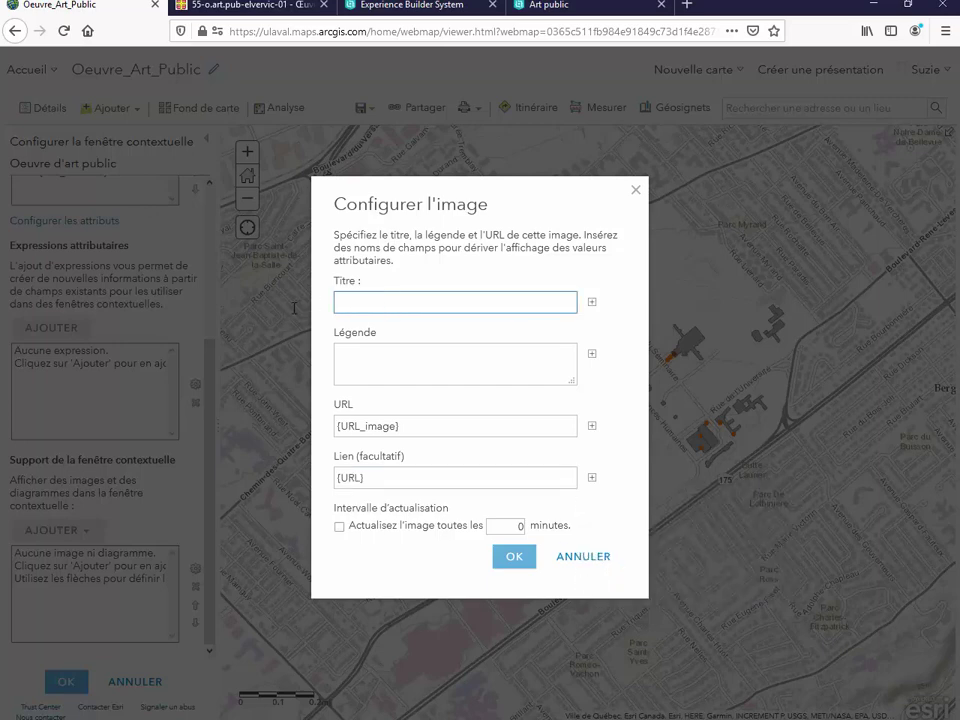
{"action": "left_click", "coordinate": [521, 560]}
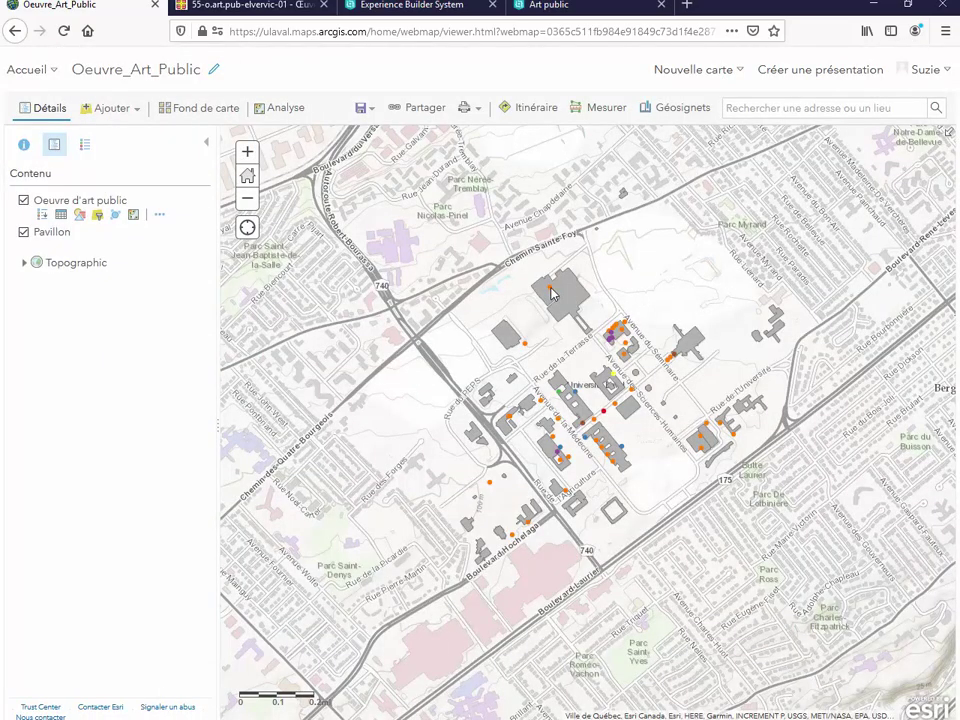
- Test an artwork's pop-up and its image link to the Kalos record, and save the web map
{"action": "left_click", "coordinate": [551, 292]}
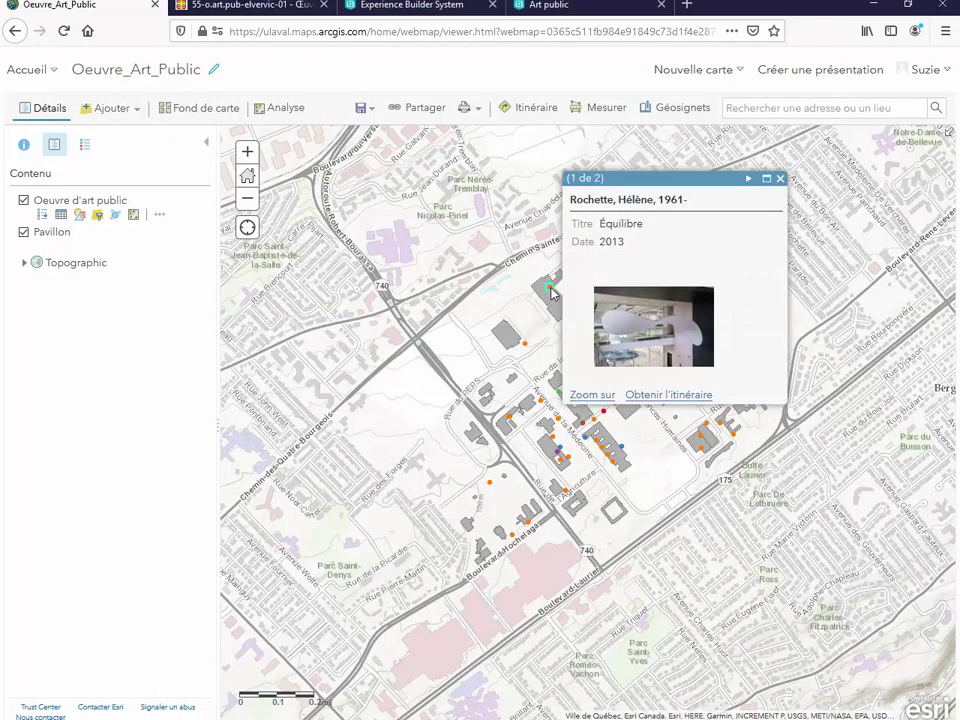
{"action": "left_click", "coordinate": [665, 327]}
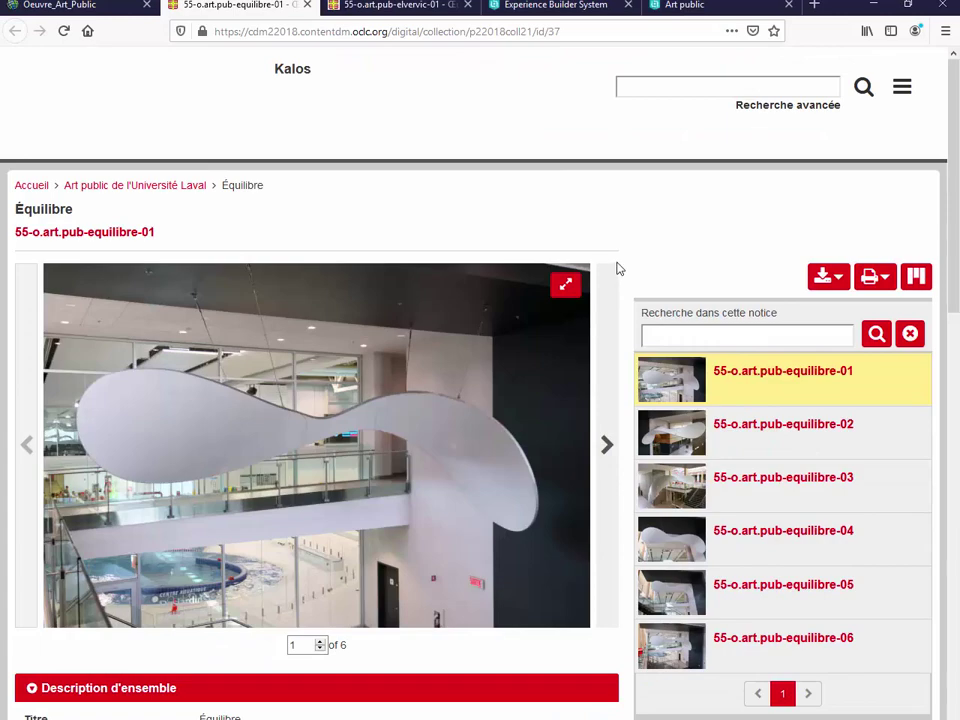
{"action": "key", "text": "ctrl+Page_Up"}
{"action": "left_click", "coordinate": [363, 107]}
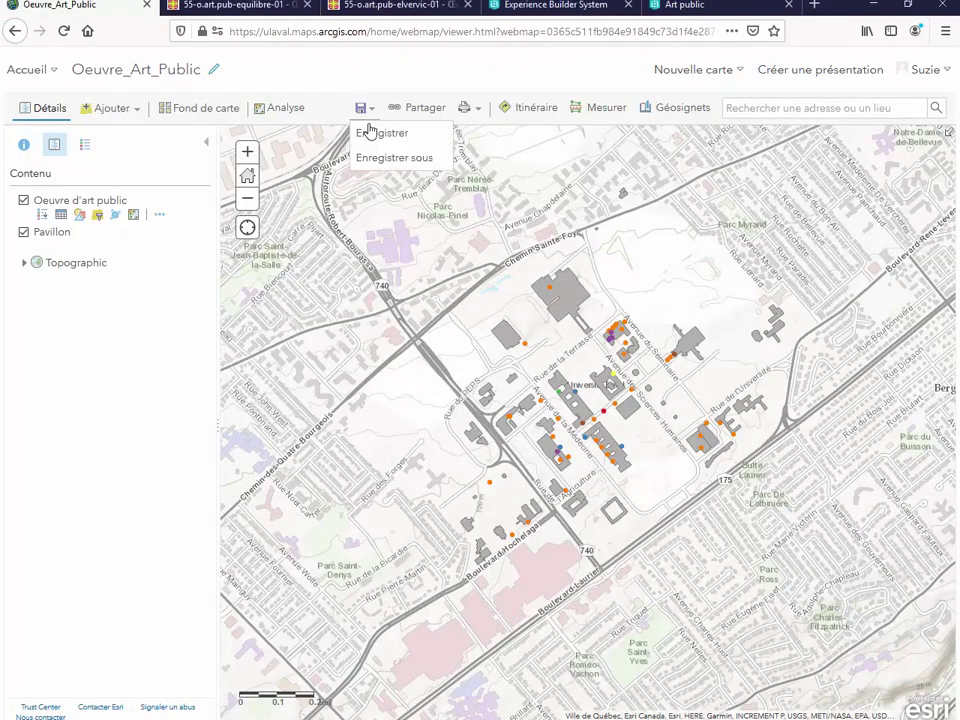
{"action": "left_click", "coordinate": [371, 134]}
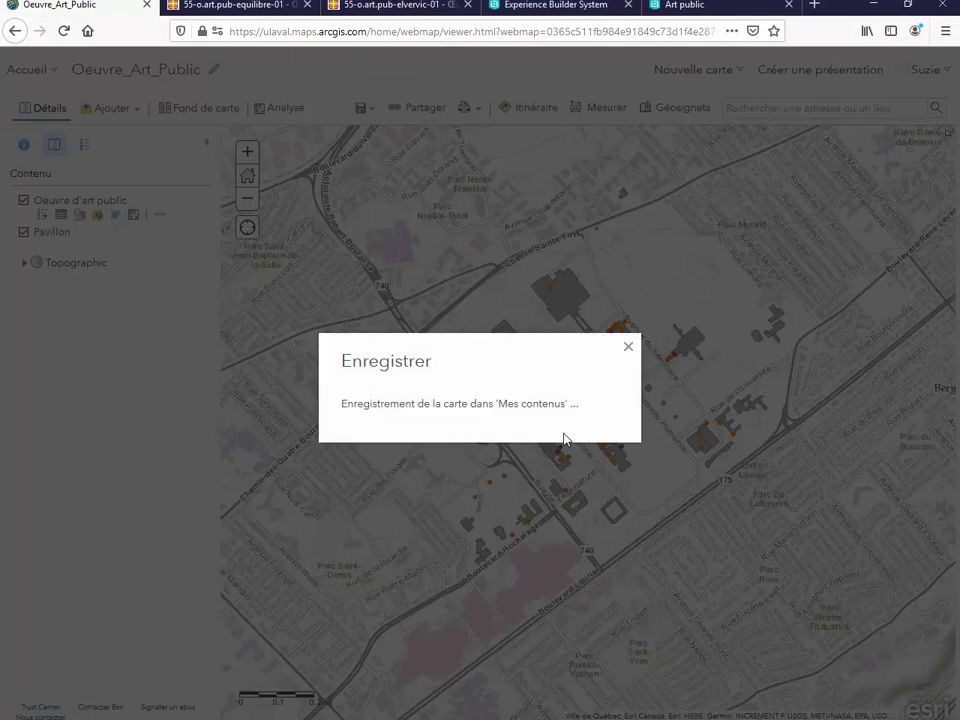
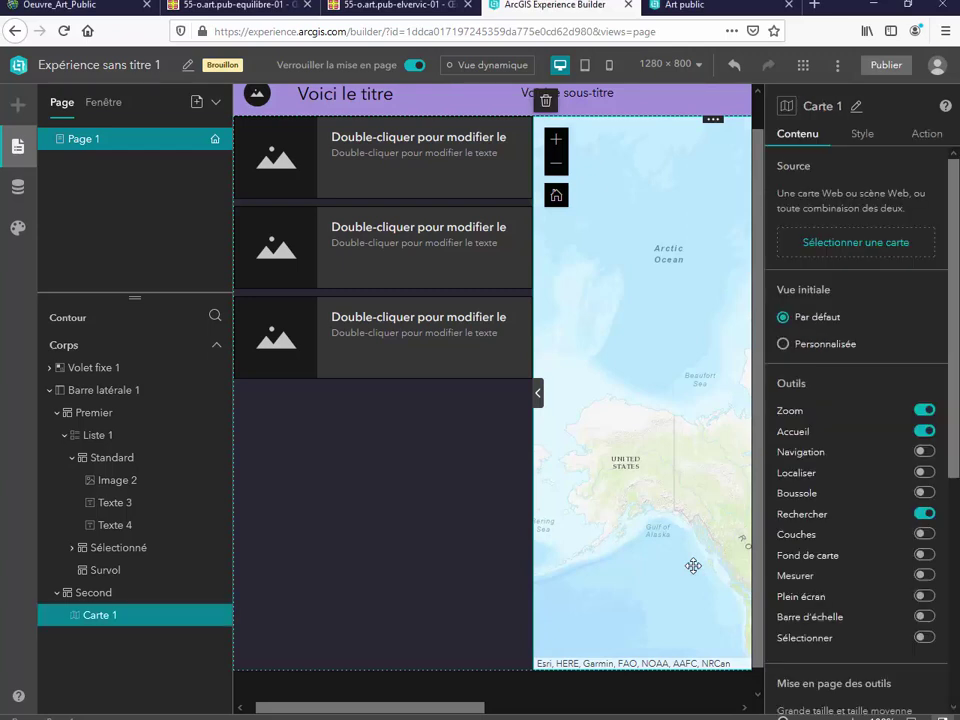
- In Experience Builder, add the Oeuvre_Art_Public web map from personal content as data for the Carte 1 widget
{"action": "left_click", "coordinate": [877, 246]}
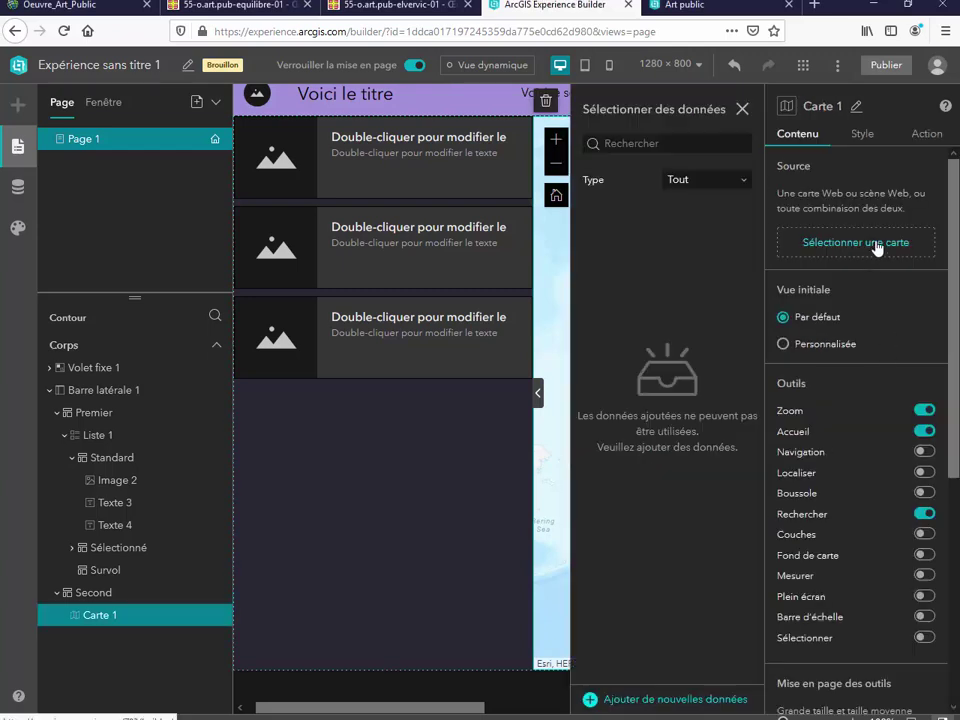
{"action": "left_click", "coordinate": [740, 182]}
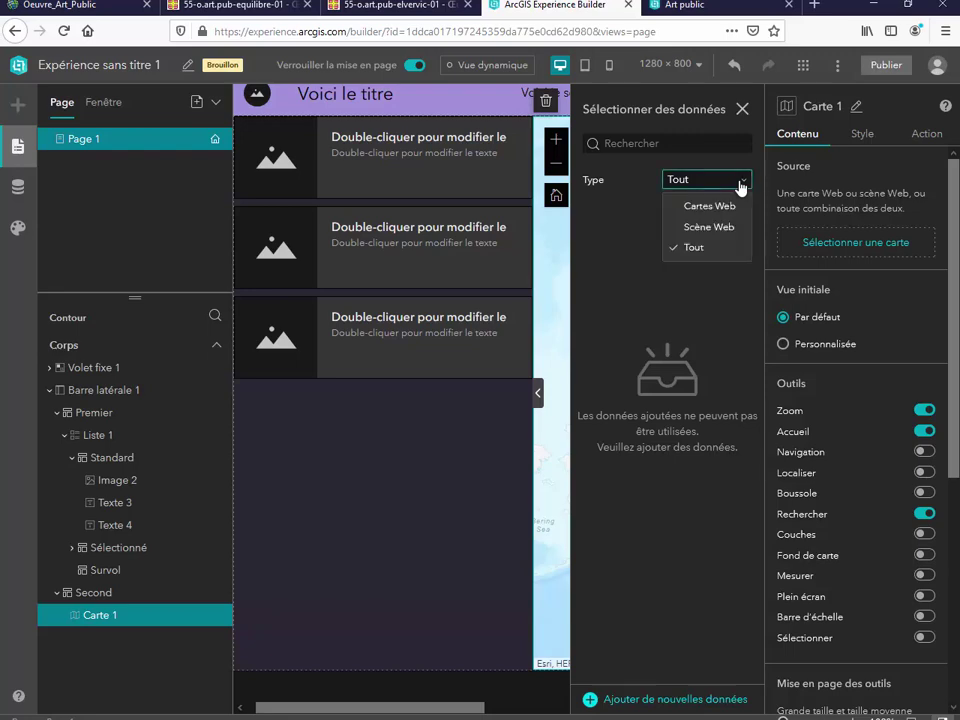
{"action": "left_click", "coordinate": [715, 206]}
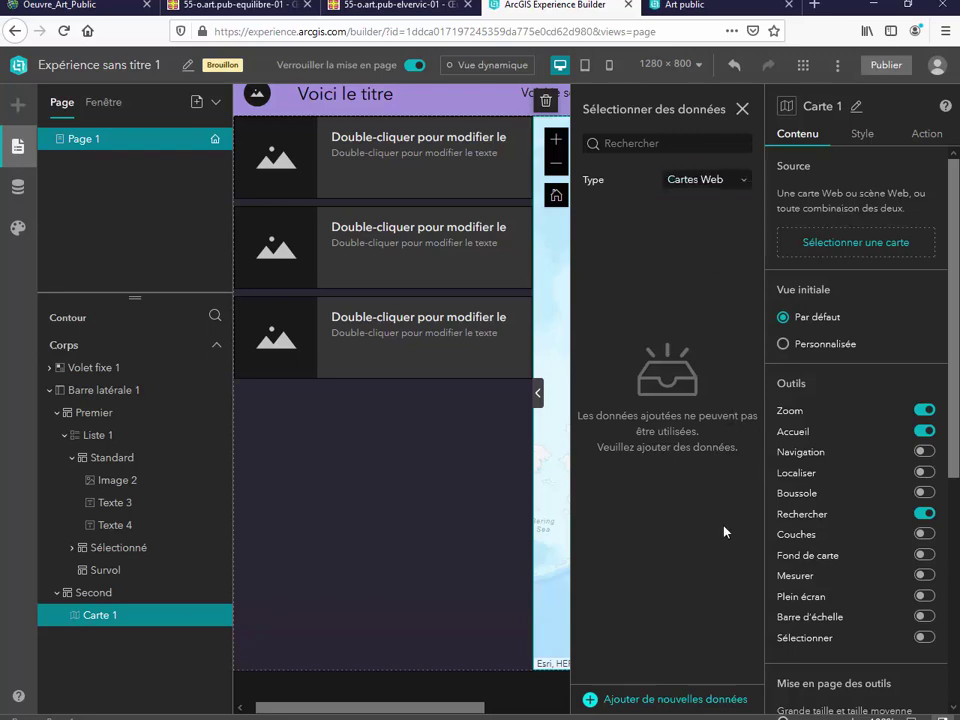
{"action": "left_click", "coordinate": [700, 698]}
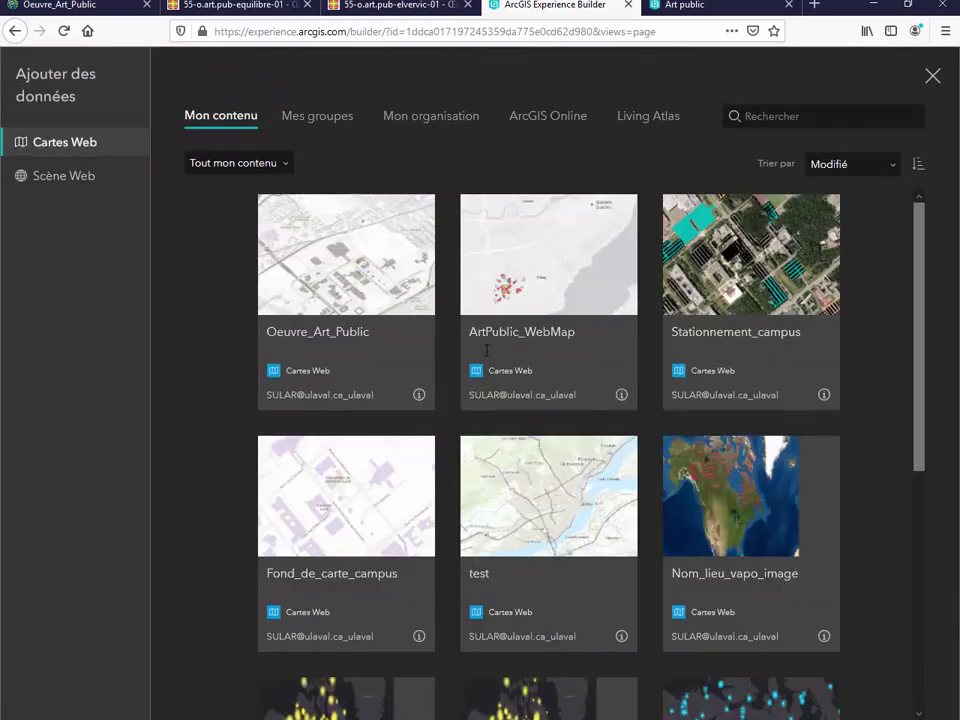
{"action": "left_click", "coordinate": [348, 290]}
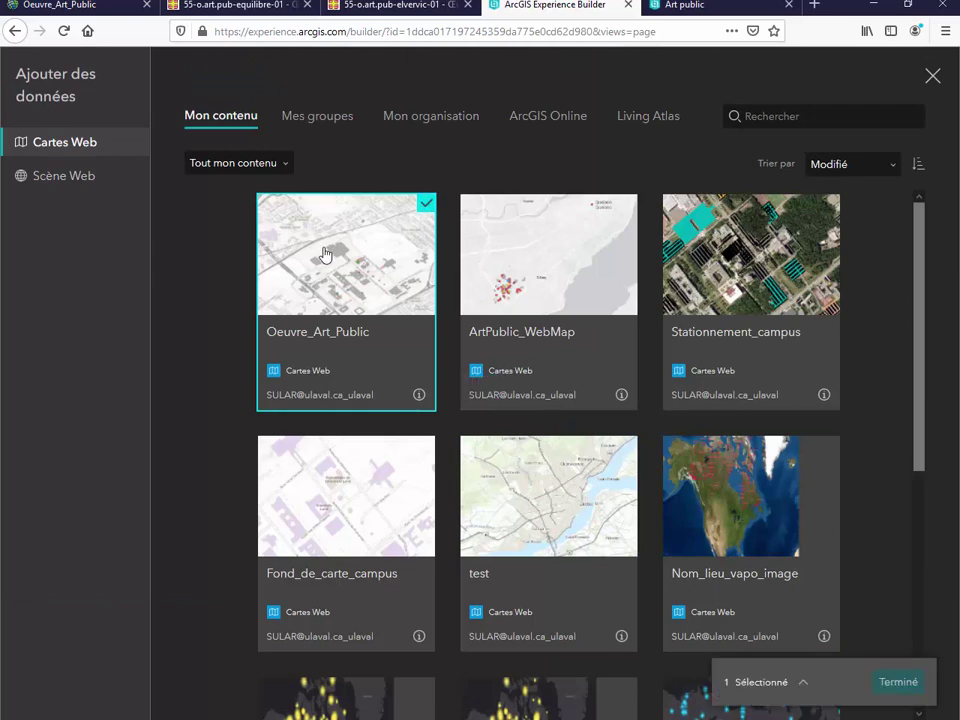
{"action": "left_click", "coordinate": [900, 681]}
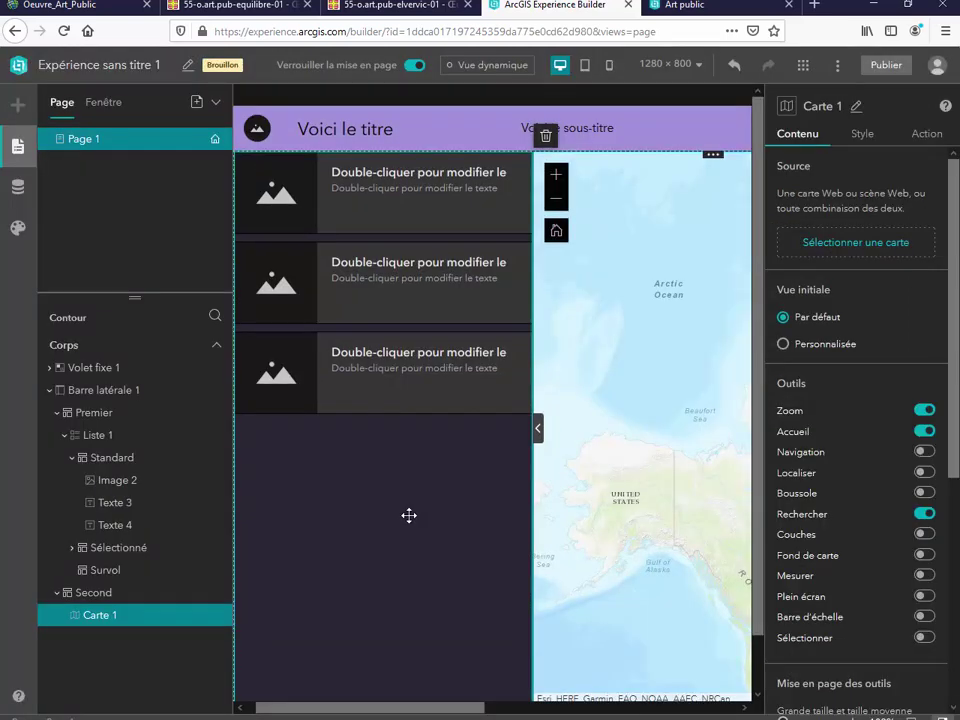
- Connect the Liste 1 widget to the Oeuvre d'art public layer of the Oeuvre_Art_Public map
{"action": "left_click", "coordinate": [409, 515]}
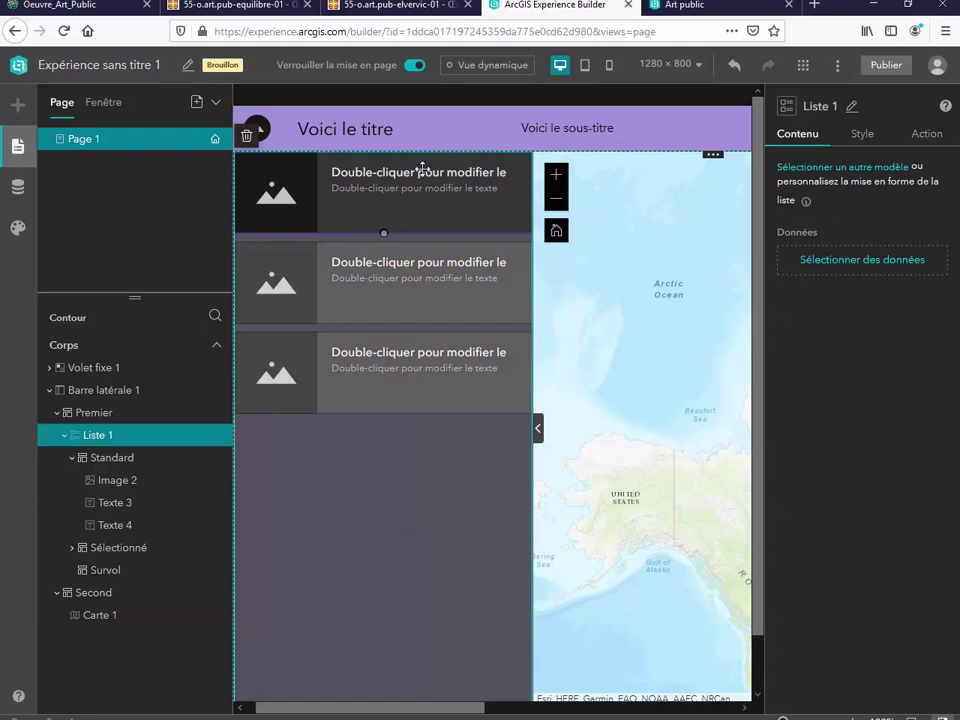
{"action": "left_click", "coordinate": [882, 268]}
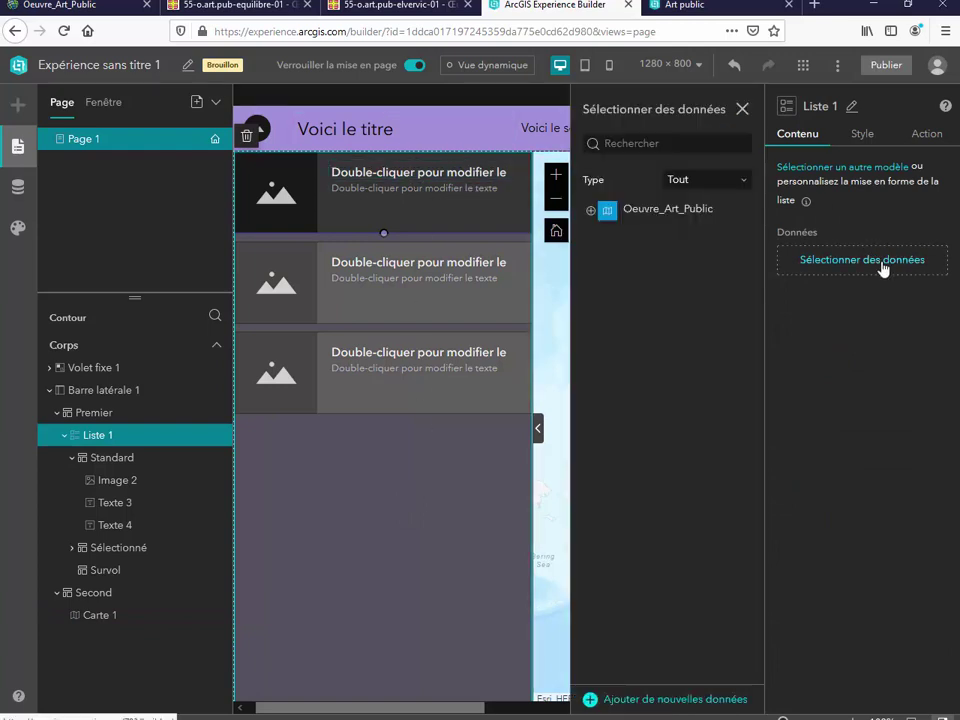
{"action": "left_click", "coordinate": [590, 210]}
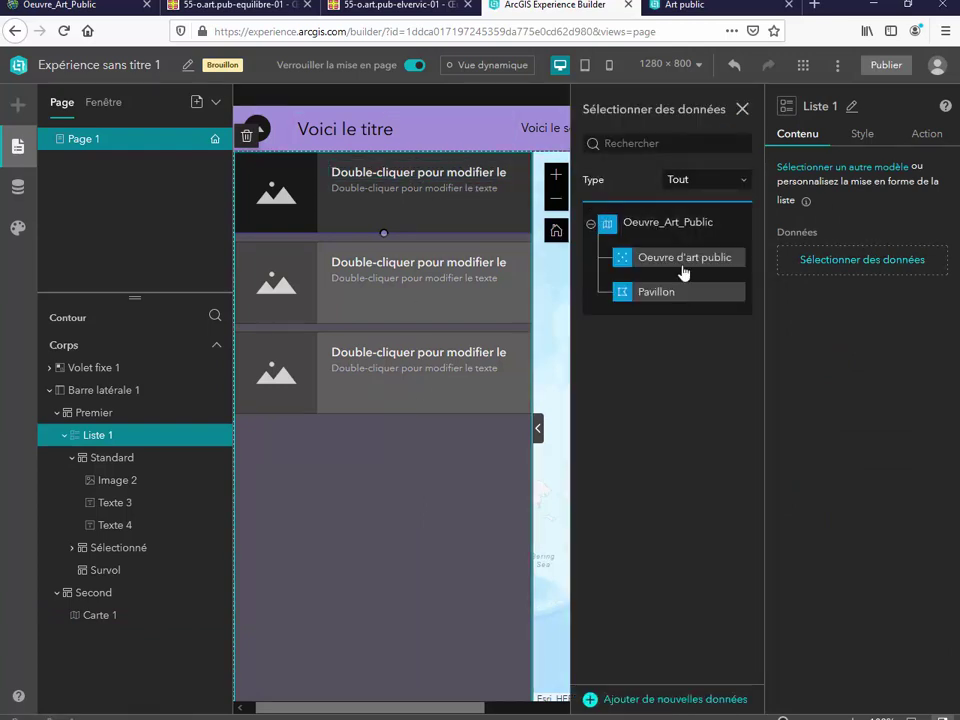
{"action": "left_click", "coordinate": [689, 260]}
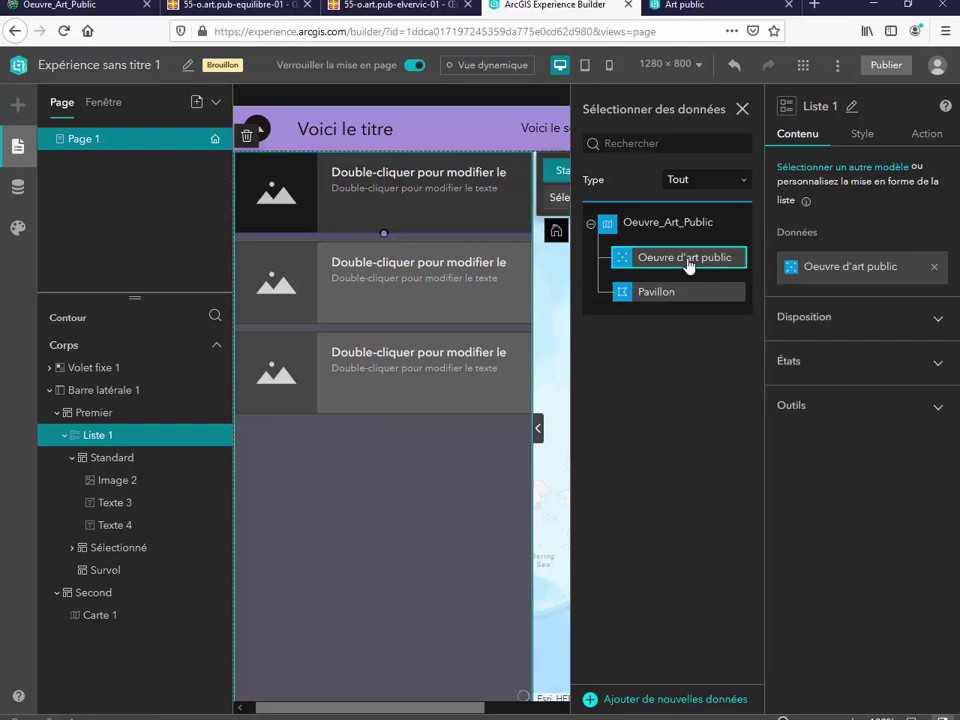
- Bind the first text line of the Liste 1 item template to the Createur_œuvre attribute
{"action": "left_click", "coordinate": [444, 172]}
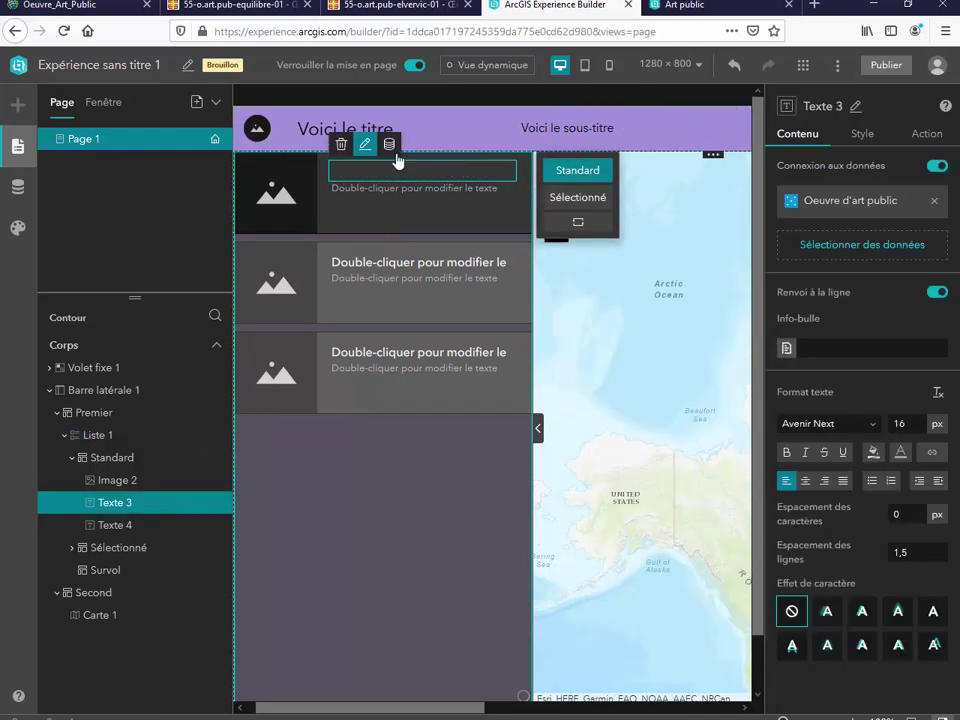
{"action": "left_click", "coordinate": [390, 146]}
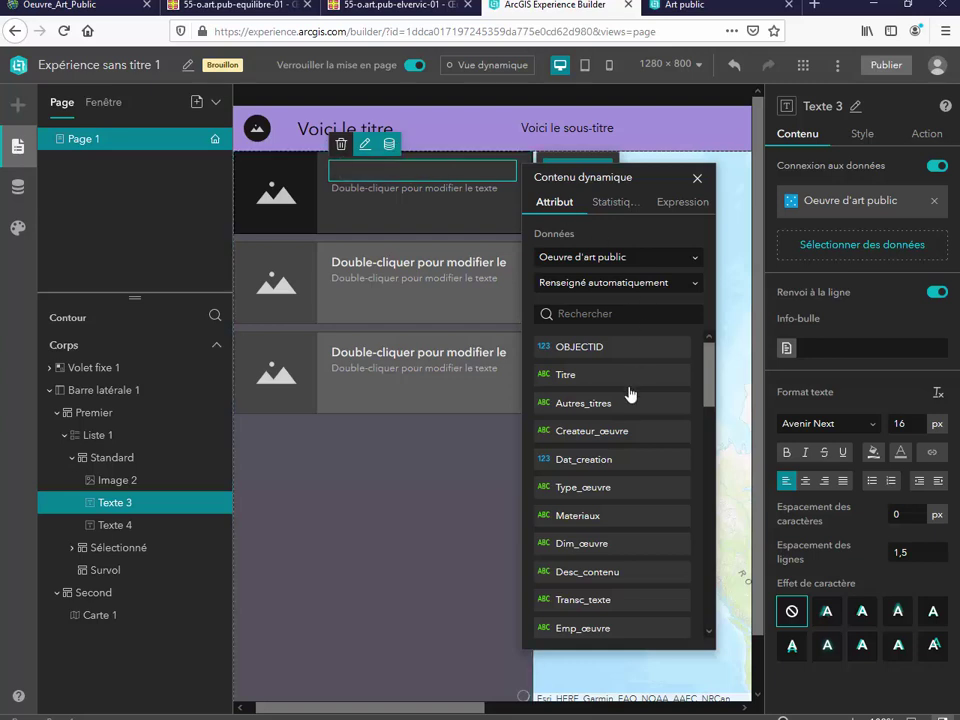
{"action": "left_click", "coordinate": [612, 437]}
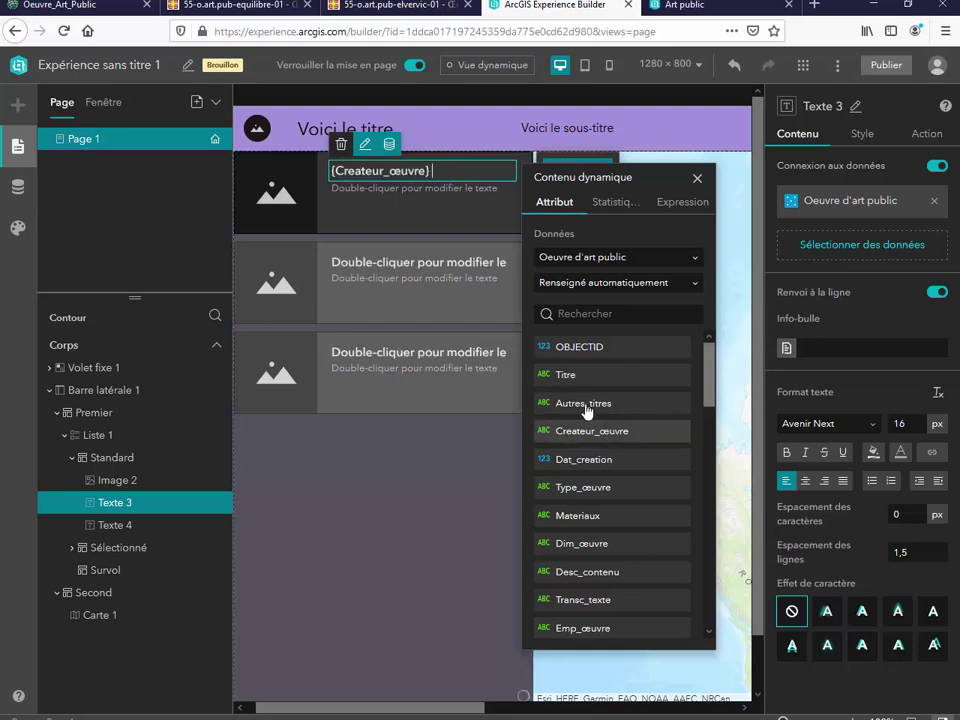
- Fill the second text line of the list item template with the Titre and Dat_creation attributes on separate lines
{"action": "left_click", "coordinate": [463, 191]}
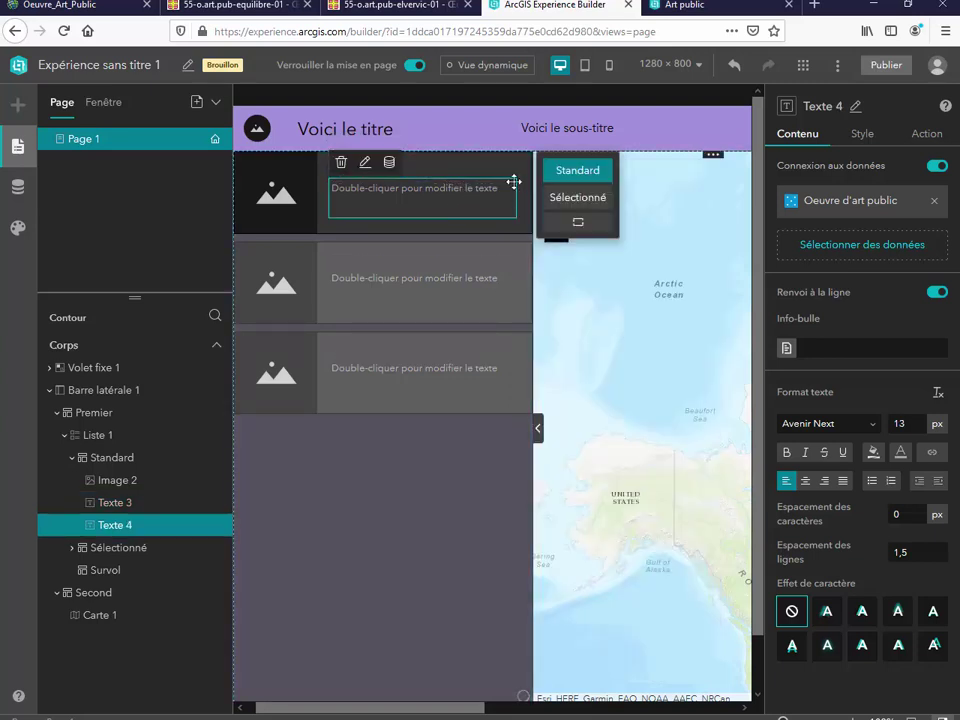
{"action": "left_click", "coordinate": [391, 163]}
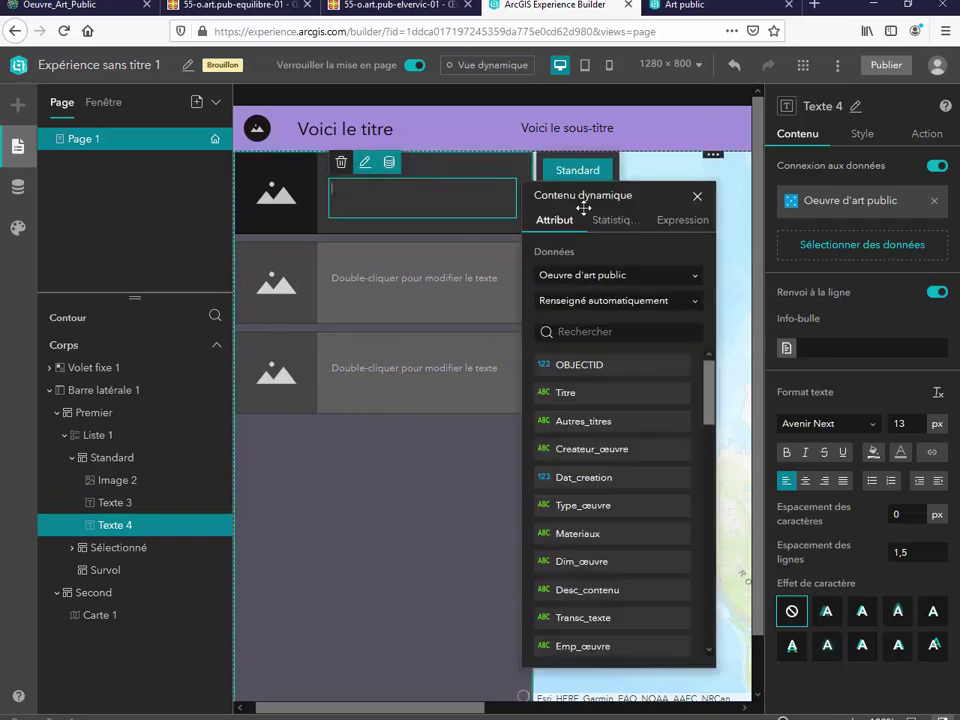
{"action": "left_click", "coordinate": [593, 396]}
{"action": "left_click", "coordinate": [605, 478]}
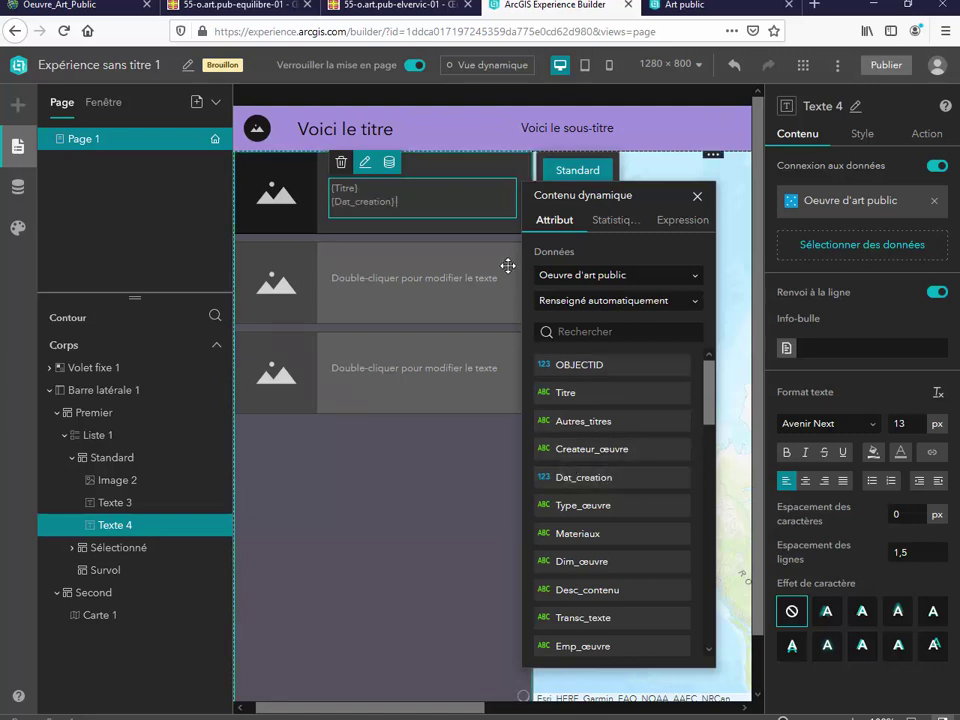
- Set the list item's image to a dynamic source whose URL comes from the URL_image attribute
{"action": "left_click", "coordinate": [274, 196]}
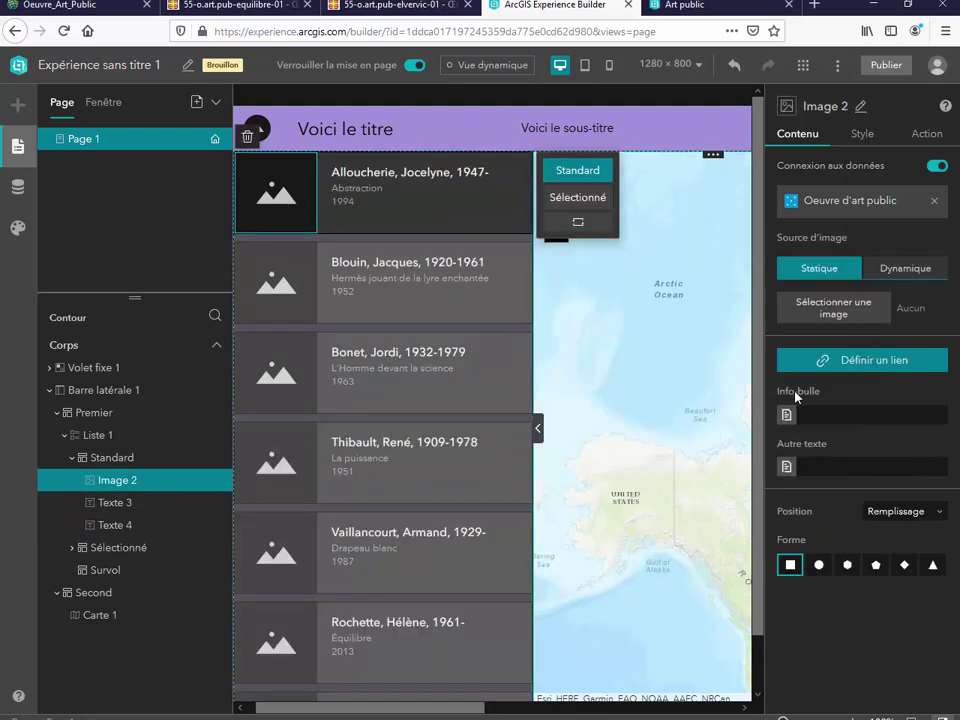
{"action": "left_click", "coordinate": [897, 270]}
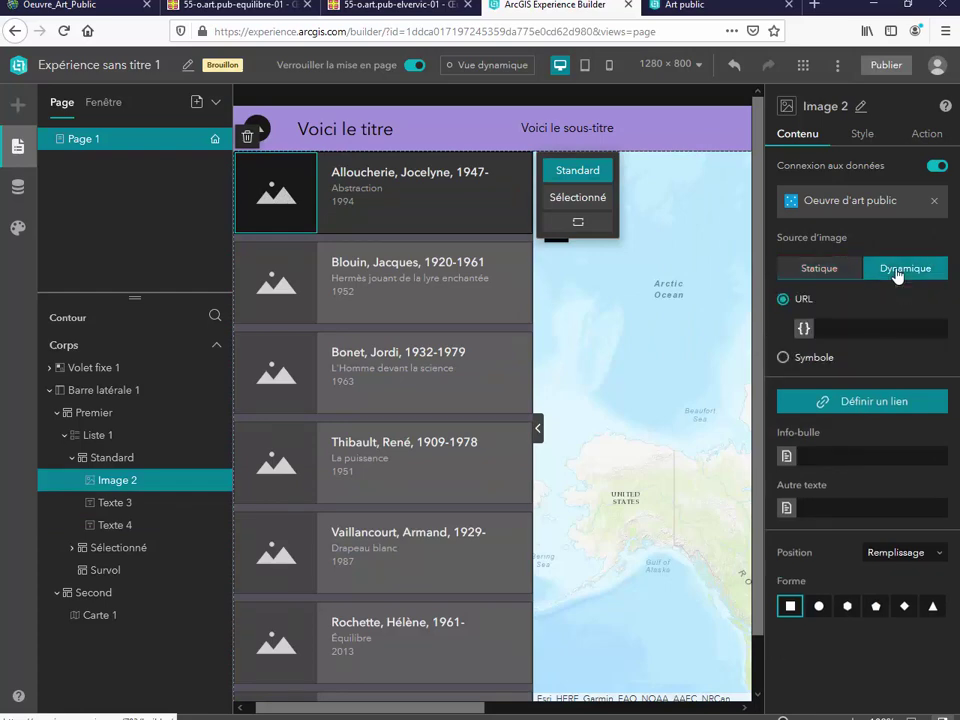
{"action": "left_click", "coordinate": [805, 329]}
{"action": "left_click", "coordinate": [805, 356]}
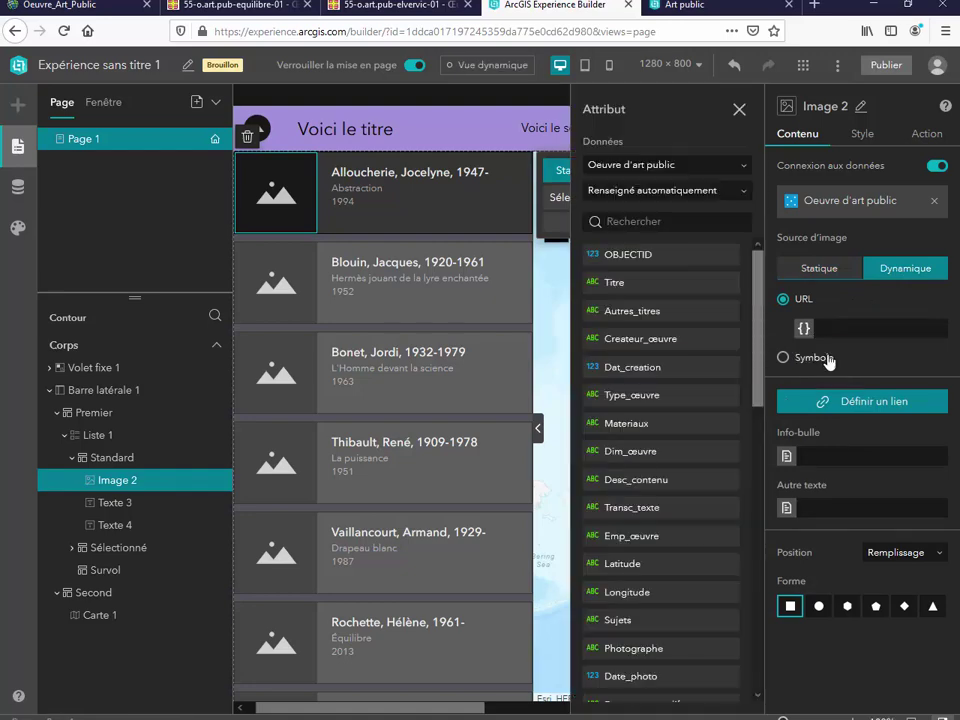
{"action": "left_click_drag", "start_coordinate": [753, 314], "coordinate": [756, 626]}
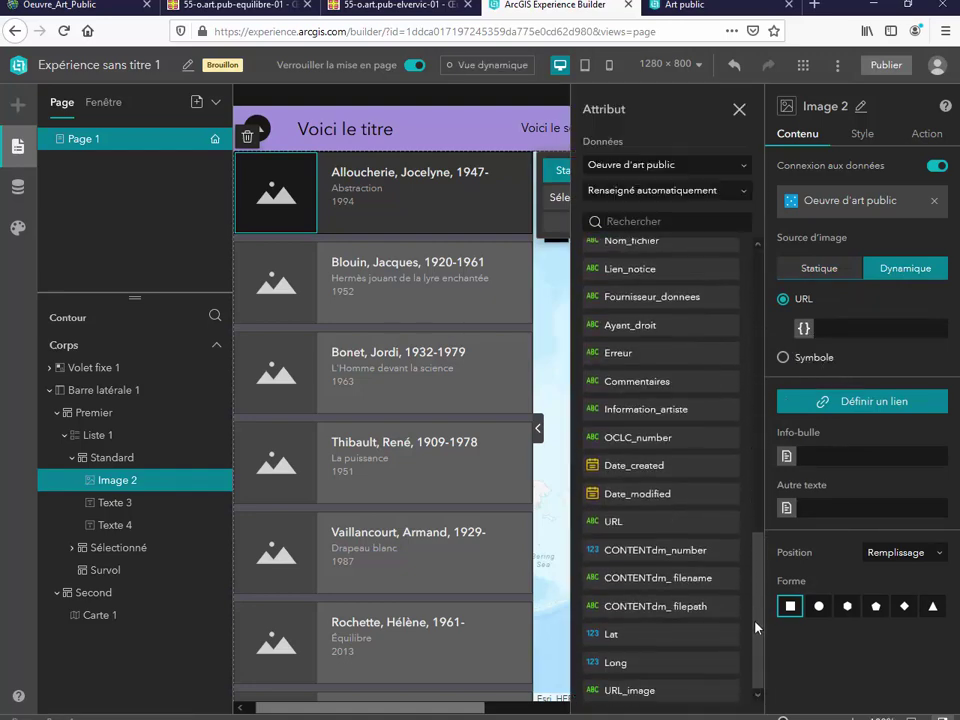
{"action": "left_click", "coordinate": [669, 694]}
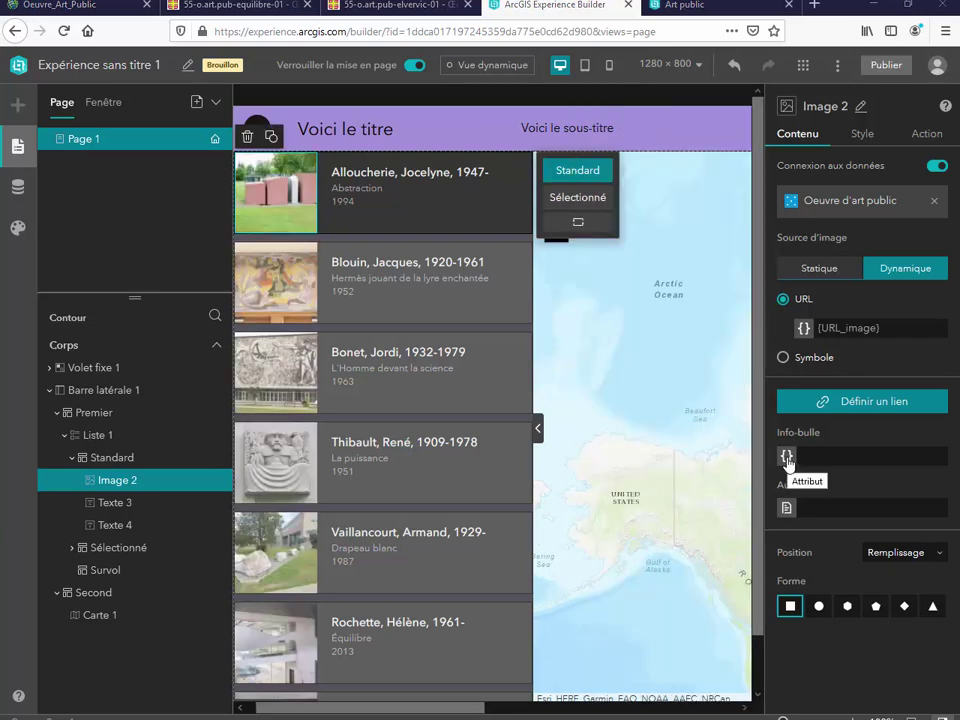
- Set the list image's tooltip (Info-bulle) to the Desc_contenu attribute
{"action": "left_click", "coordinate": [787, 456]}
{"action": "left_click", "coordinate": [818, 503]}
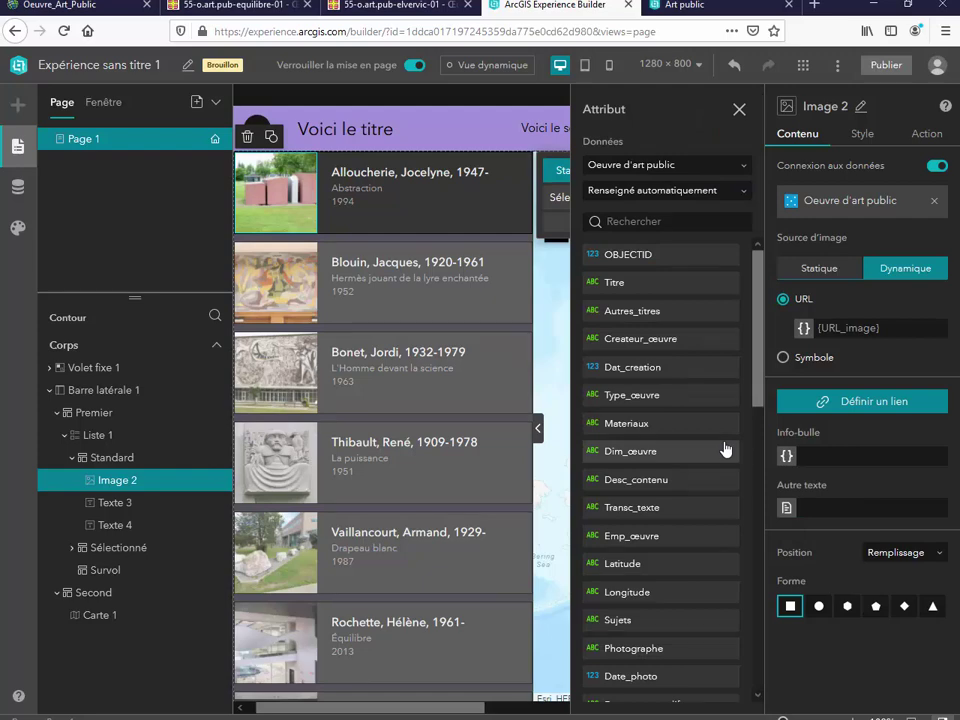
{"action": "left_click", "coordinate": [663, 478]}
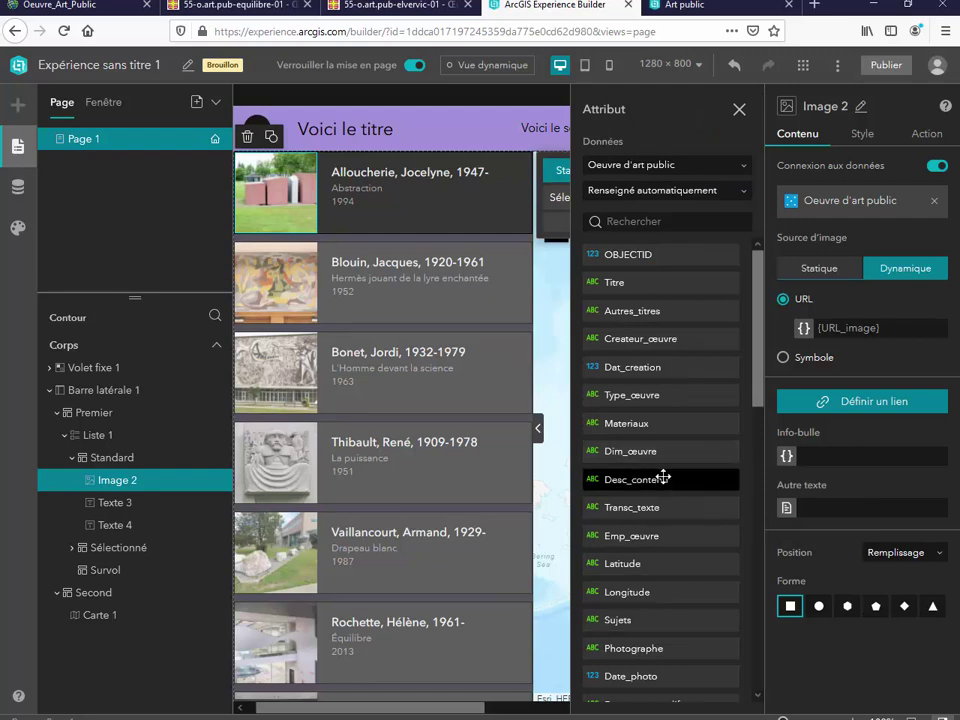
- Set Oeuvre_Art_Public as the source map of the Carte 1 widget
{"action": "left_click", "coordinate": [115, 622]}
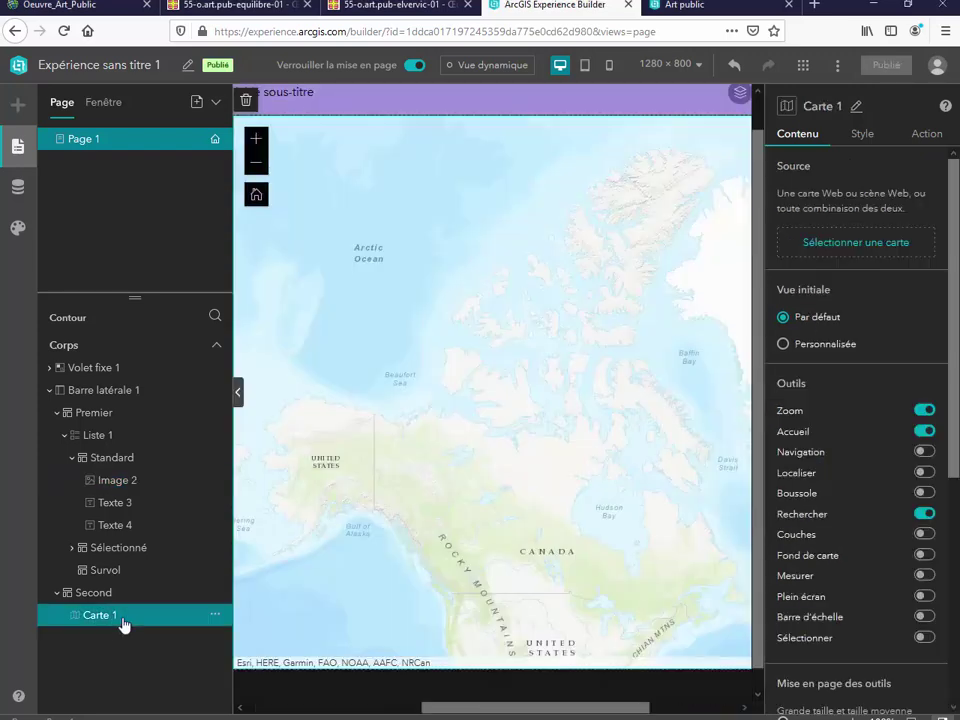
{"action": "left_click", "coordinate": [899, 248]}
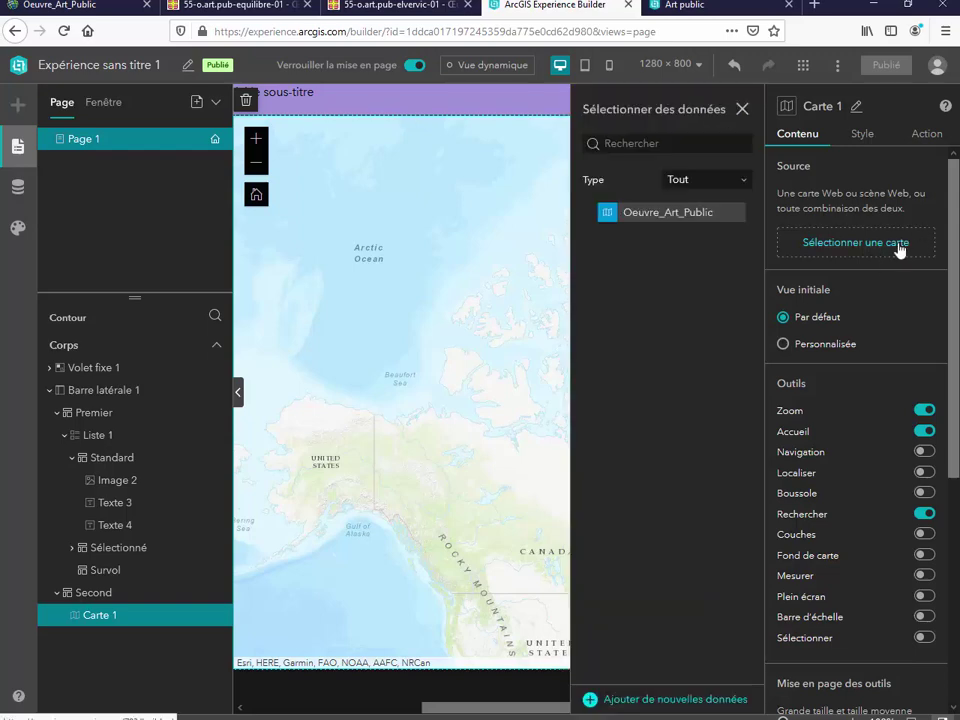
{"action": "left_click", "coordinate": [710, 214]}
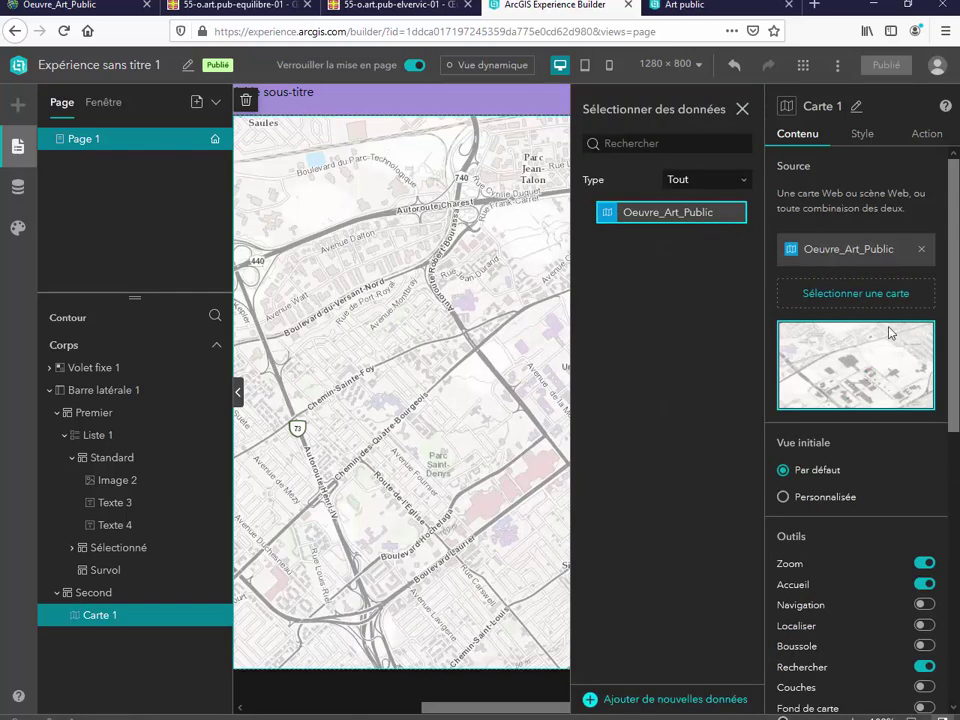
{"action": "left_click", "coordinate": [742, 109]}
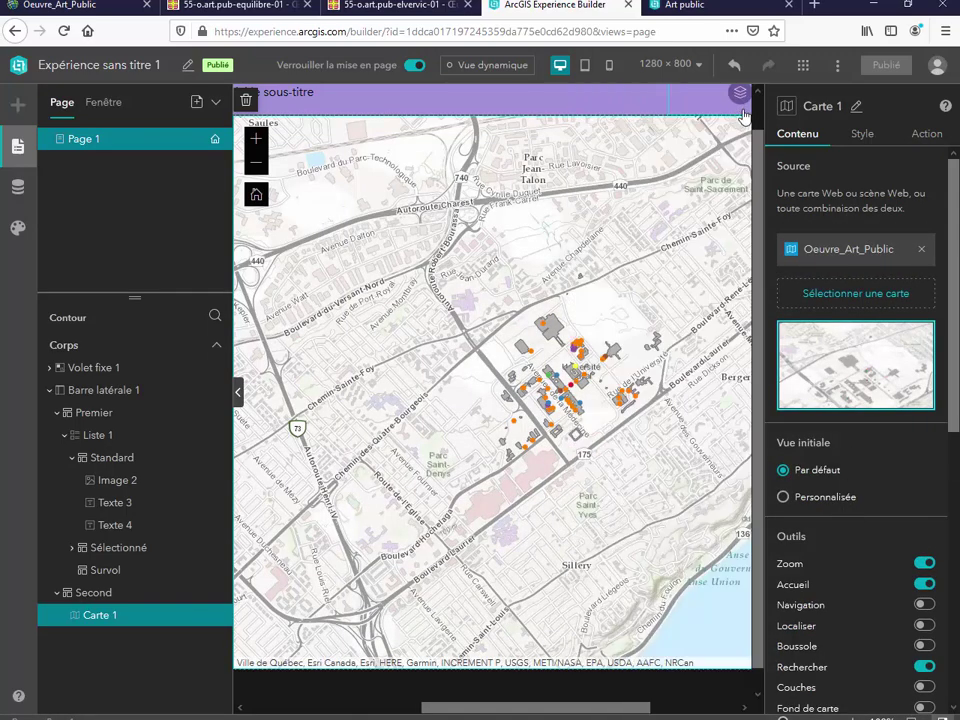
- Add a record selection change trigger to Liste 1 that flashes (Faire clignoter) the selected record on Carte 1
{"action": "left_click", "coordinate": [107, 441]}
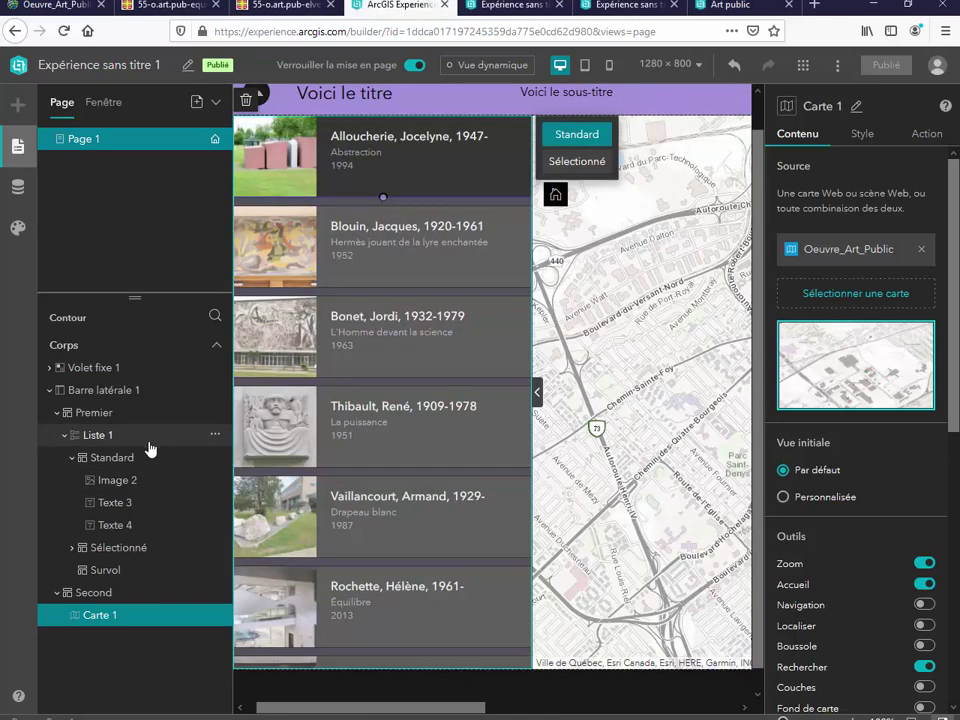
{"action": "left_click", "coordinate": [150, 450]}
{"action": "left_click", "coordinate": [930, 138]}
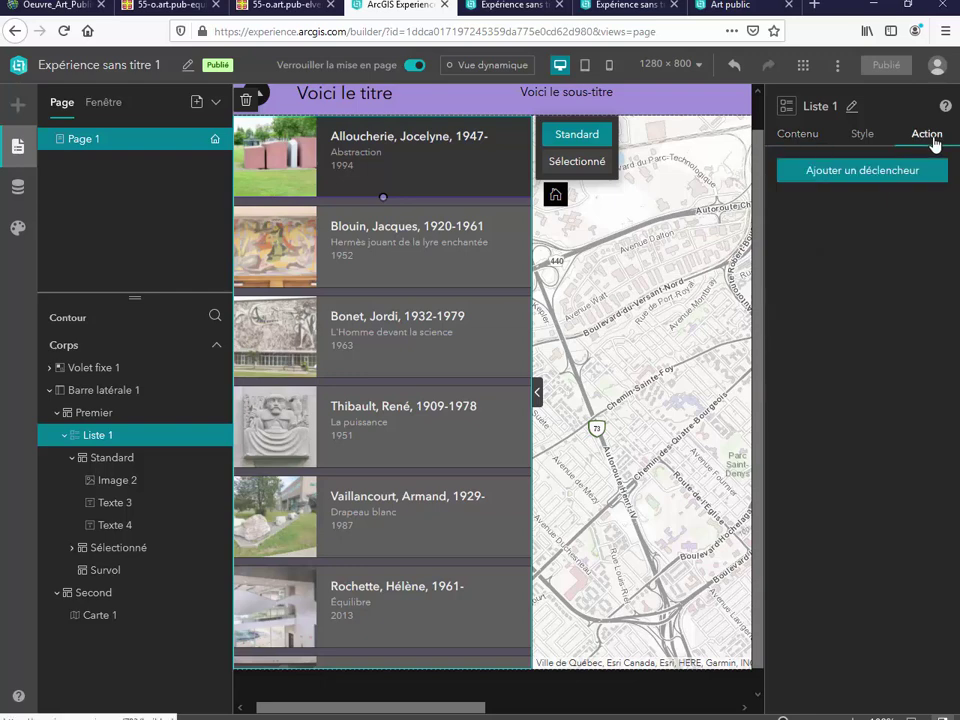
{"action": "left_click", "coordinate": [894, 172]}
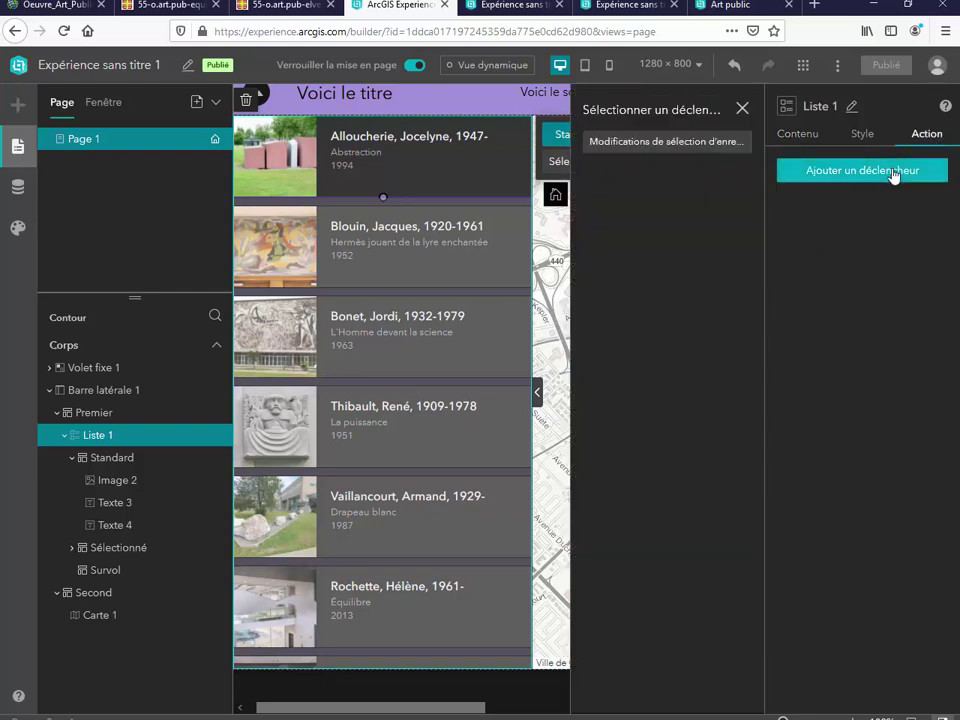
{"action": "left_click", "coordinate": [746, 143]}
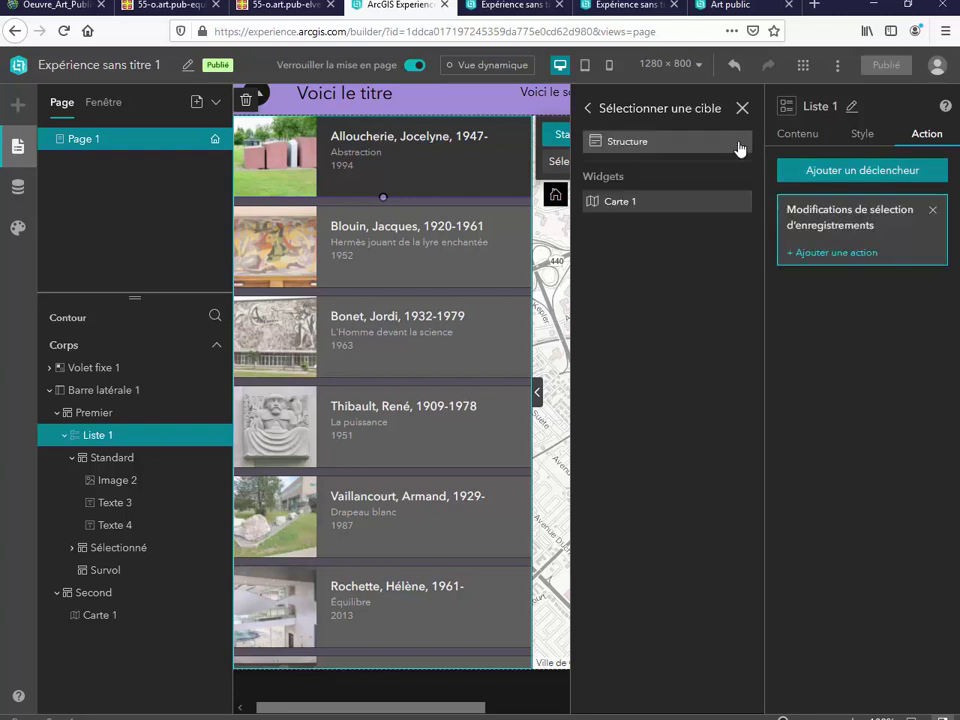
{"action": "left_click", "coordinate": [676, 203]}
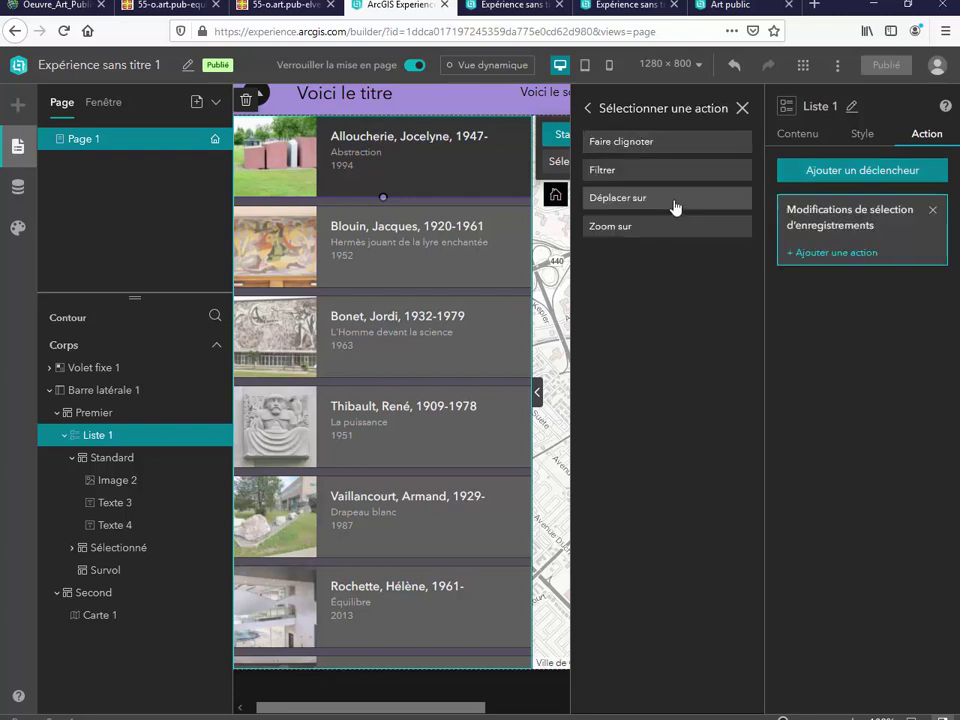
{"action": "left_click", "coordinate": [666, 145]}
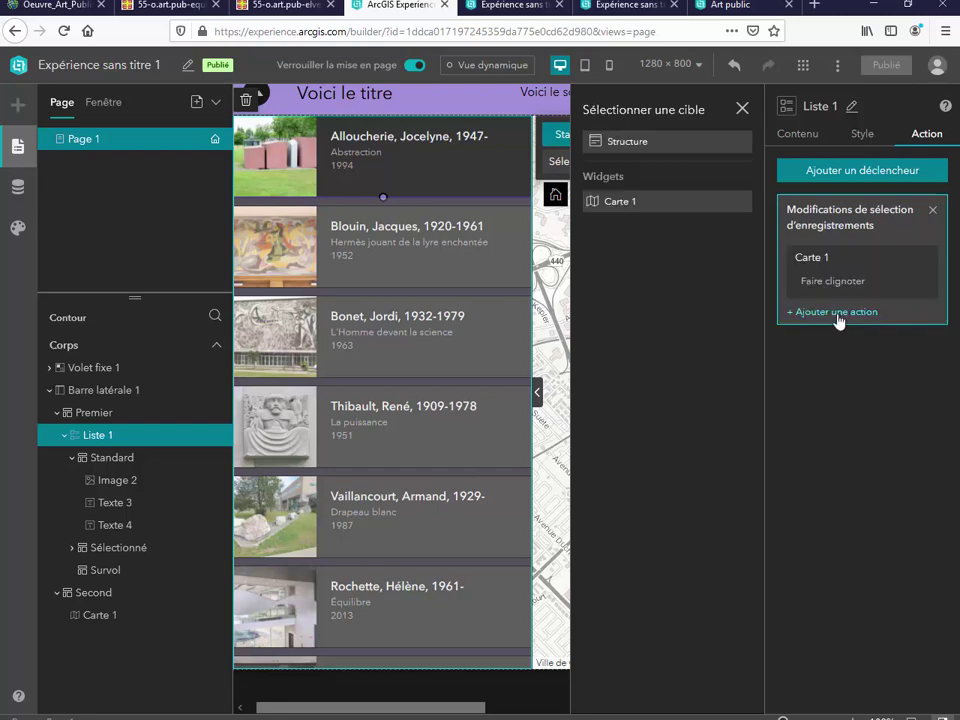
- Add a second action, Zoom sur, on Carte 1 to the Liste 1 record selection trigger
{"action": "left_click", "coordinate": [636, 204]}
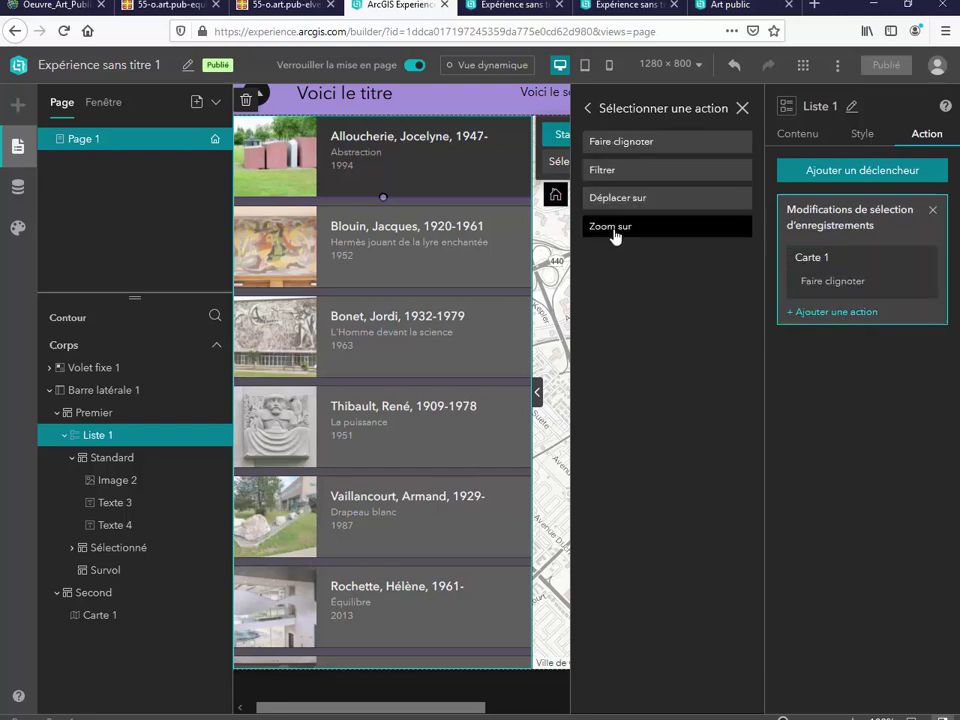
{"action": "left_click", "coordinate": [615, 230]}
{"action": "left_click", "coordinate": [743, 110]}
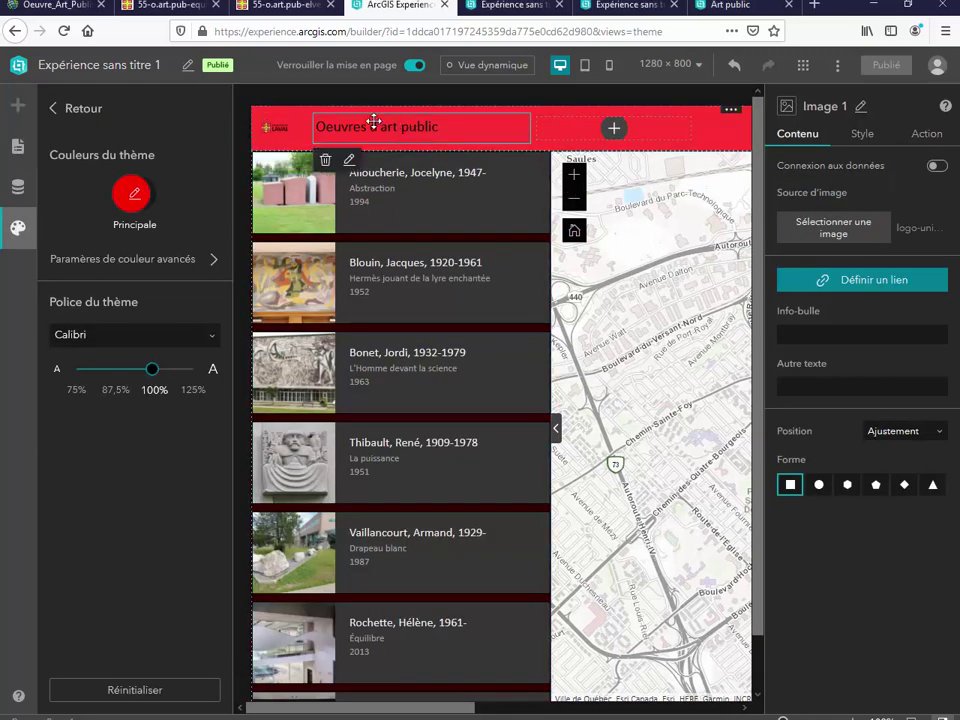
- Review the settings of the header title and logo, and the theme's primary colour
{"action": "left_click", "coordinate": [374, 121]}
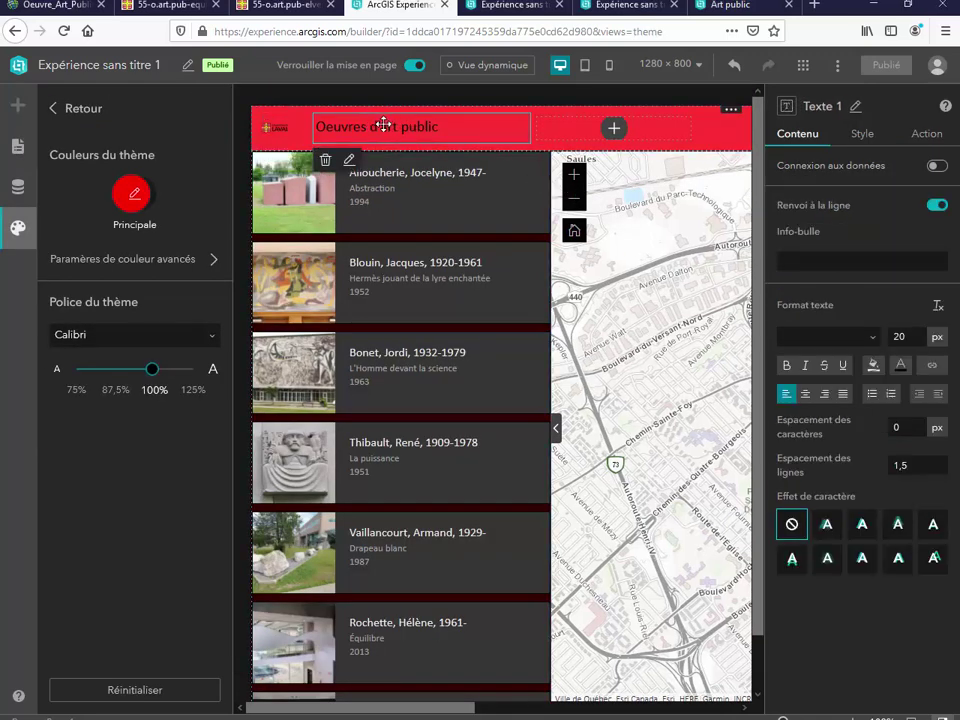
{"action": "left_click", "coordinate": [277, 125]}
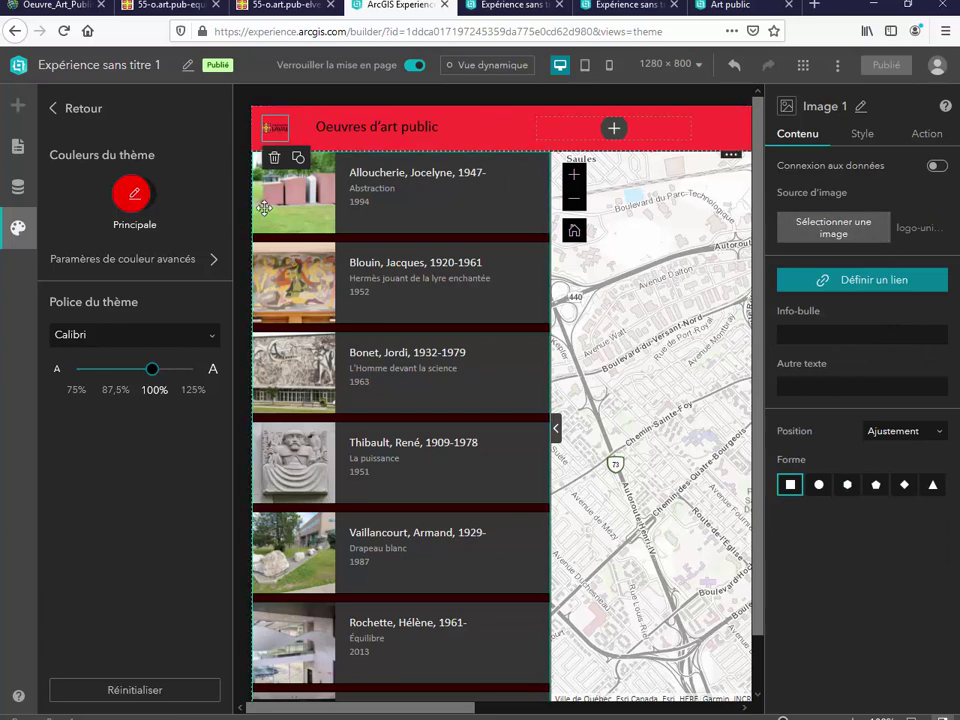
{"action": "left_click", "coordinate": [133, 196]}
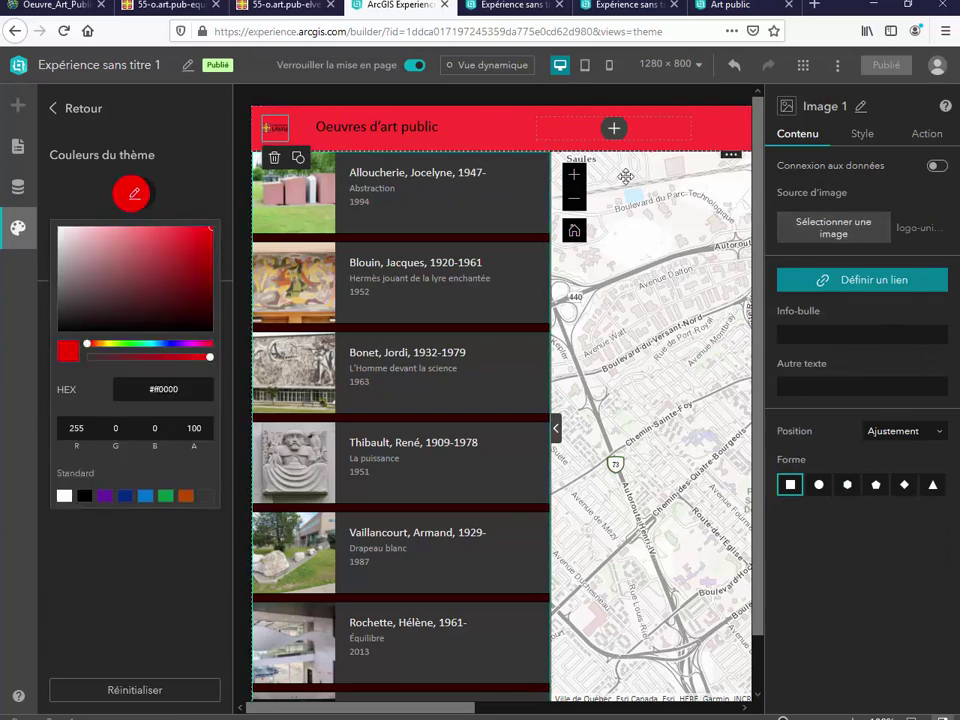
- Save the experience and publish it
{"action": "left_click", "coordinate": [802, 67]}
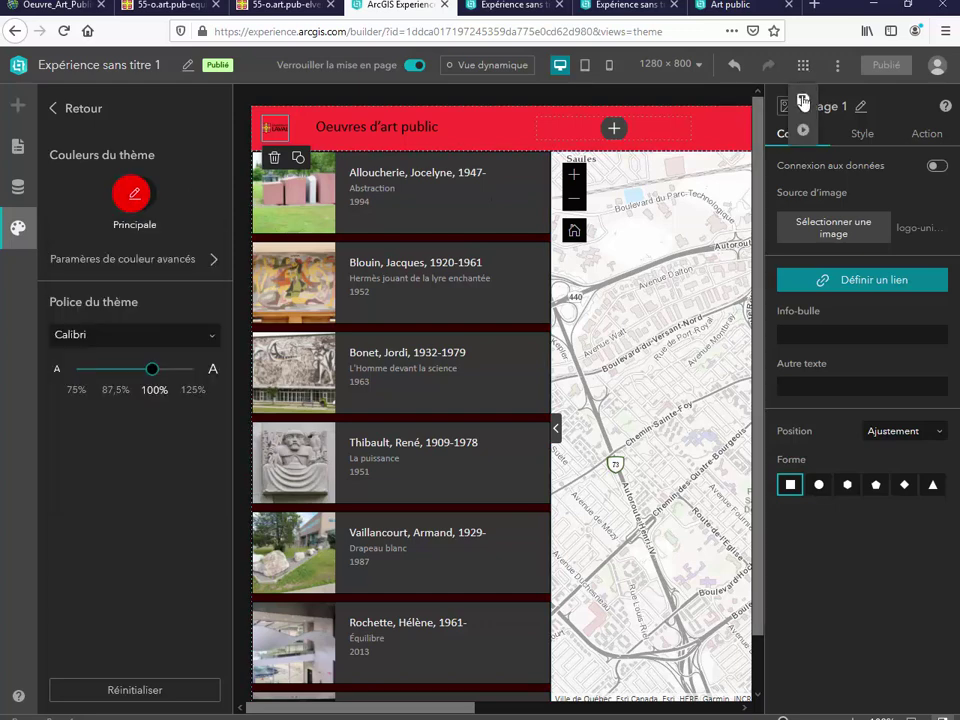
{"action": "left_click", "coordinate": [803, 101]}
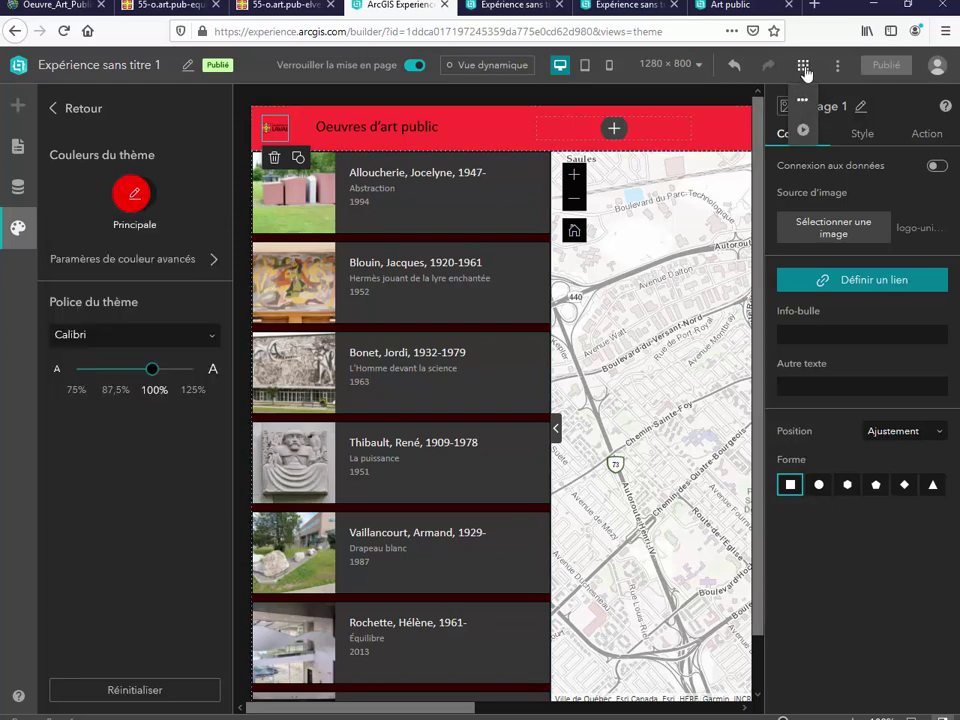
{"action": "left_click", "coordinate": [887, 66]}
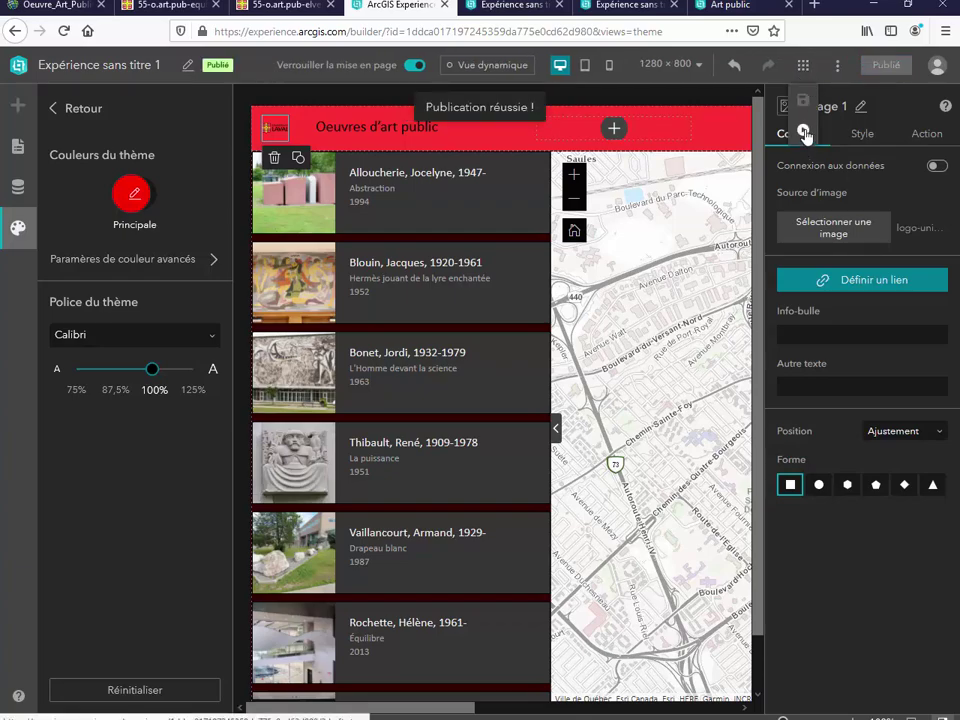
- Preview the experience and select the artwork La puissance in the list to test its map actions
{"action": "left_click", "coordinate": [805, 133]}
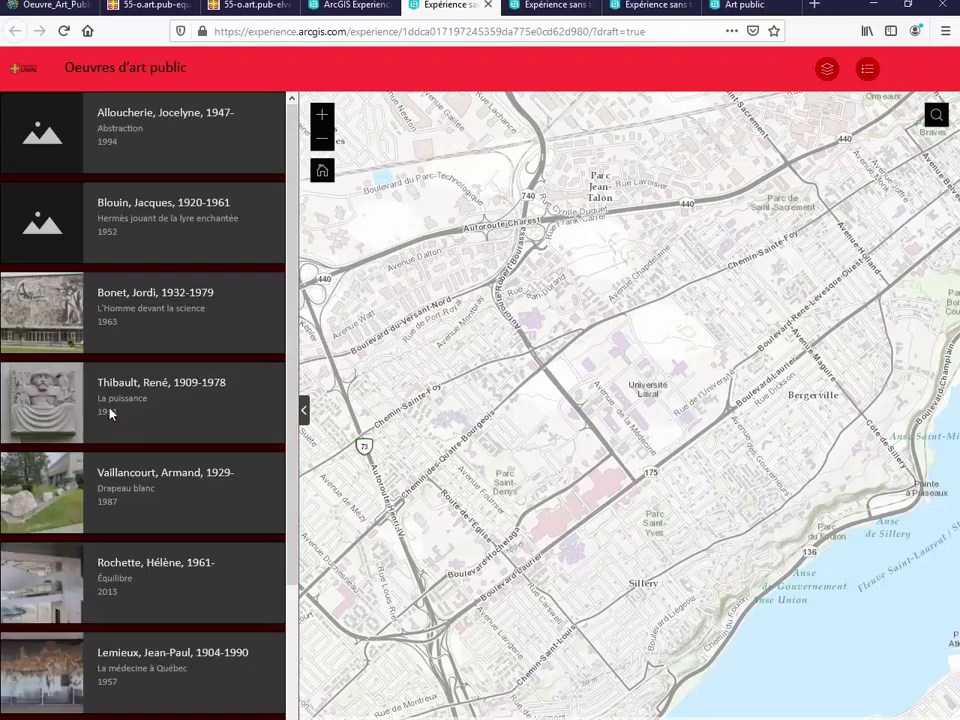
{"action": "left_click", "coordinate": [57, 405]}
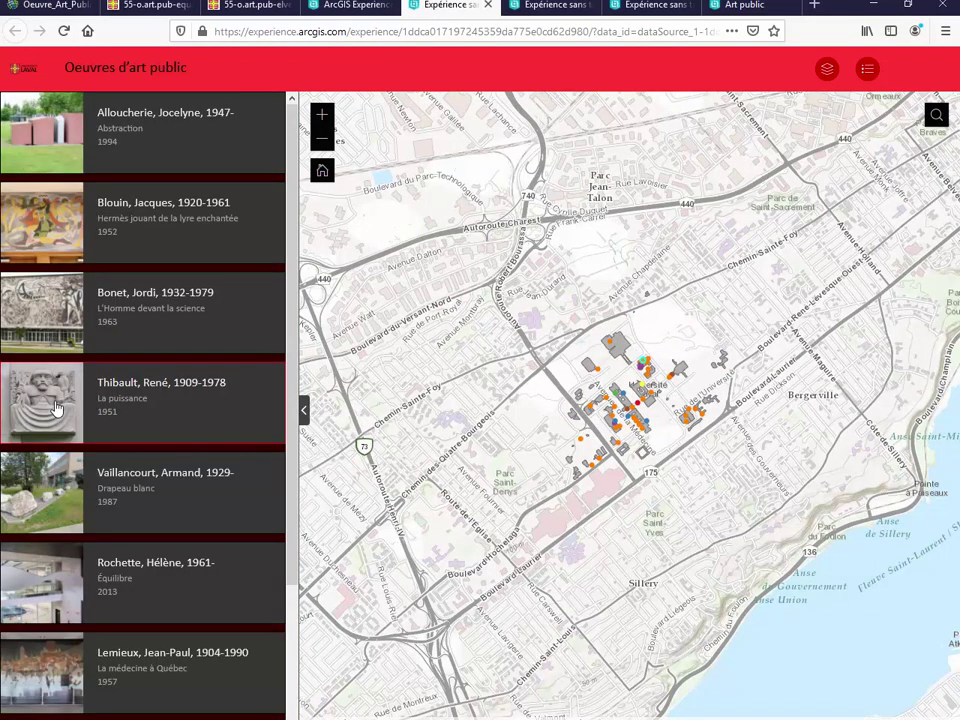